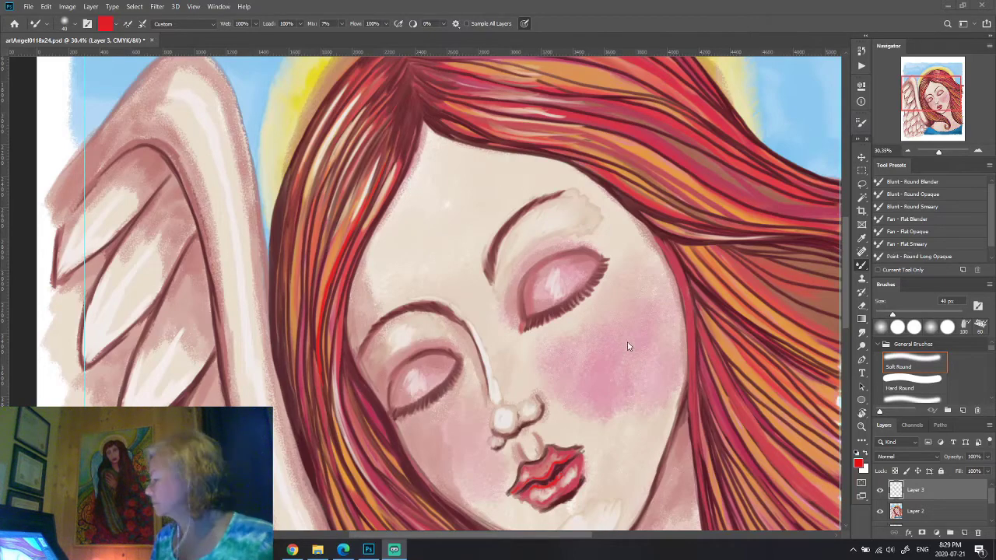
Paint bright red highlights along a lower hair strand and down into the curl beside the neck.
left_click_drag(629, 346, 583, 282)
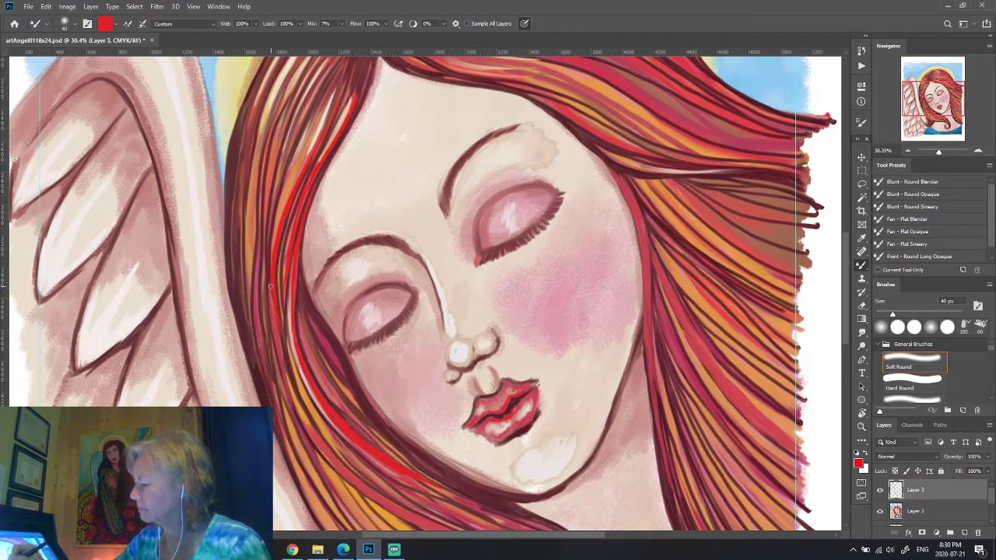
scroll(542, 278, "up", 2)
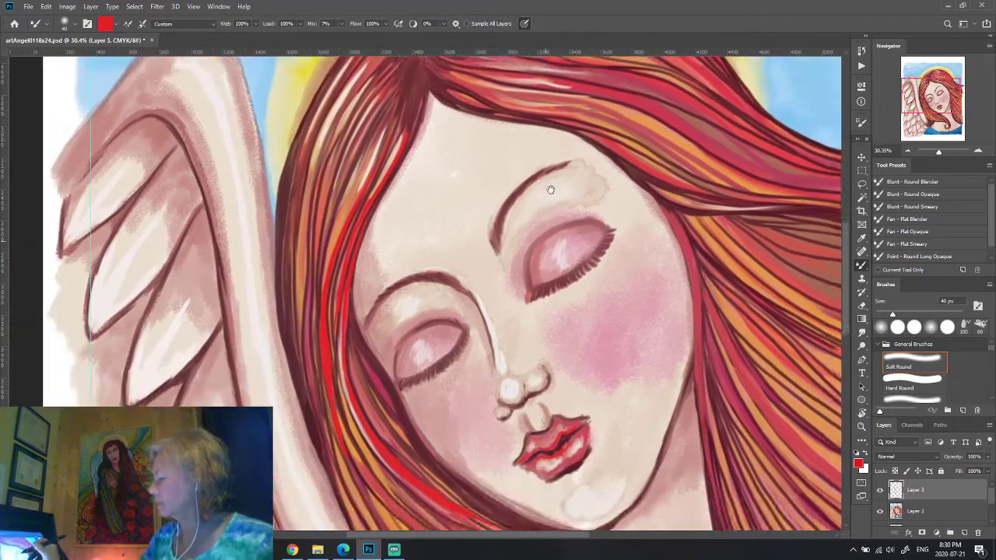
scroll(571, 189, "up", 2)
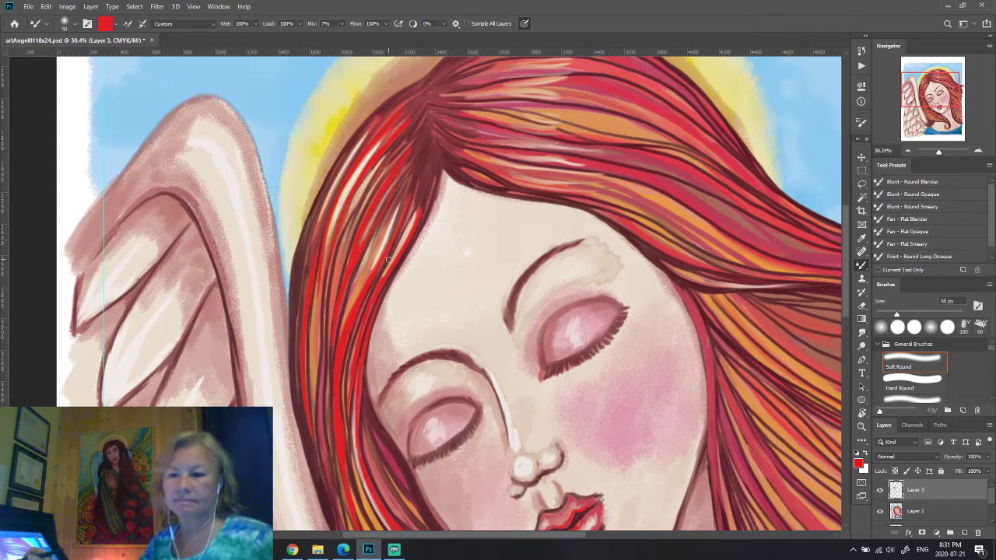
scroll(387, 259, "down", 1)
scroll(327, 269, "down", 3)
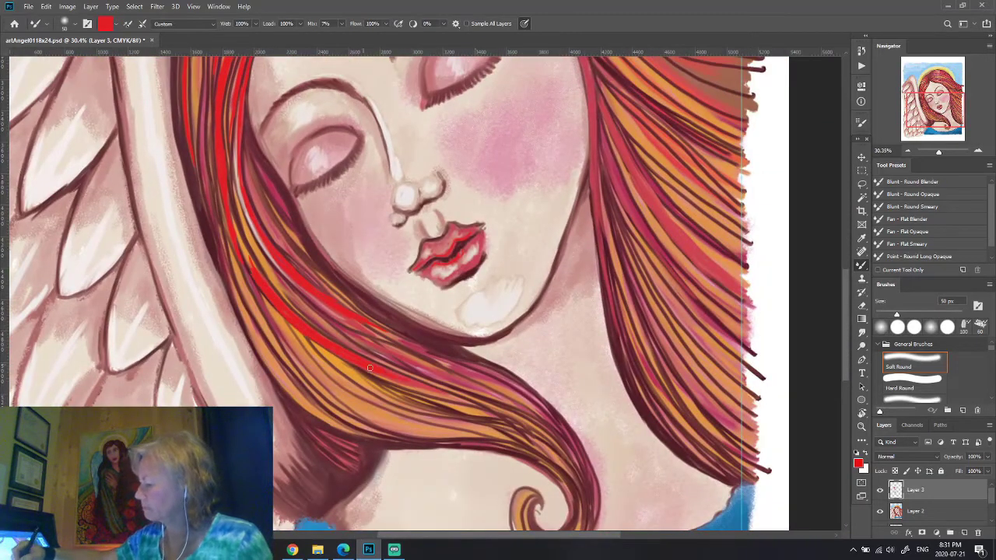
left_click_drag(370, 368, 452, 395)
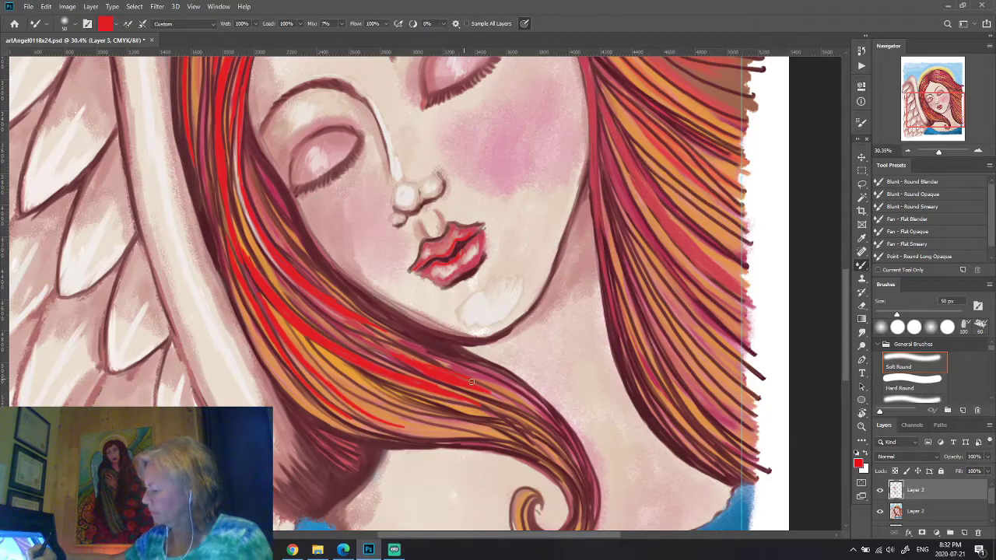
scroll(483, 383, "down", 3)
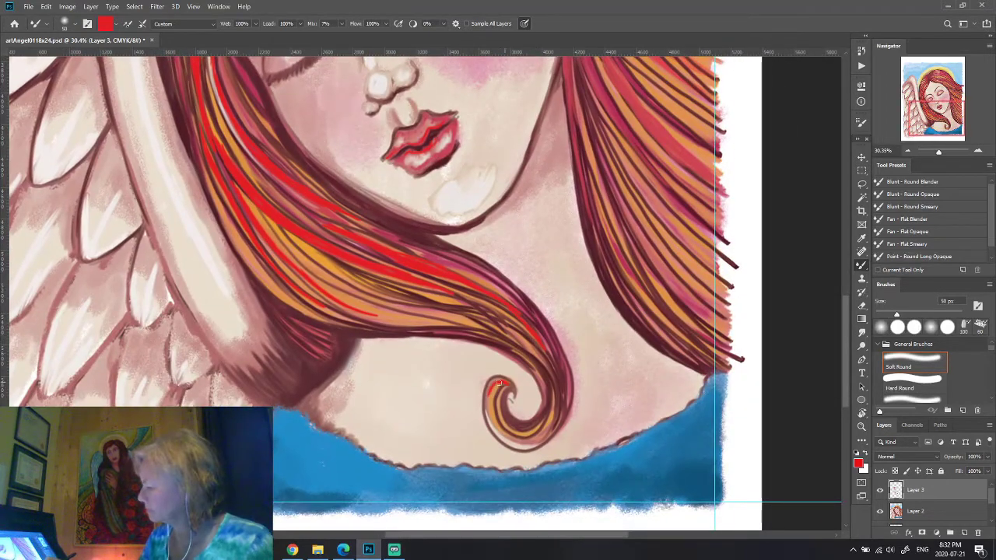
left_click_drag(507, 311, 557, 380)
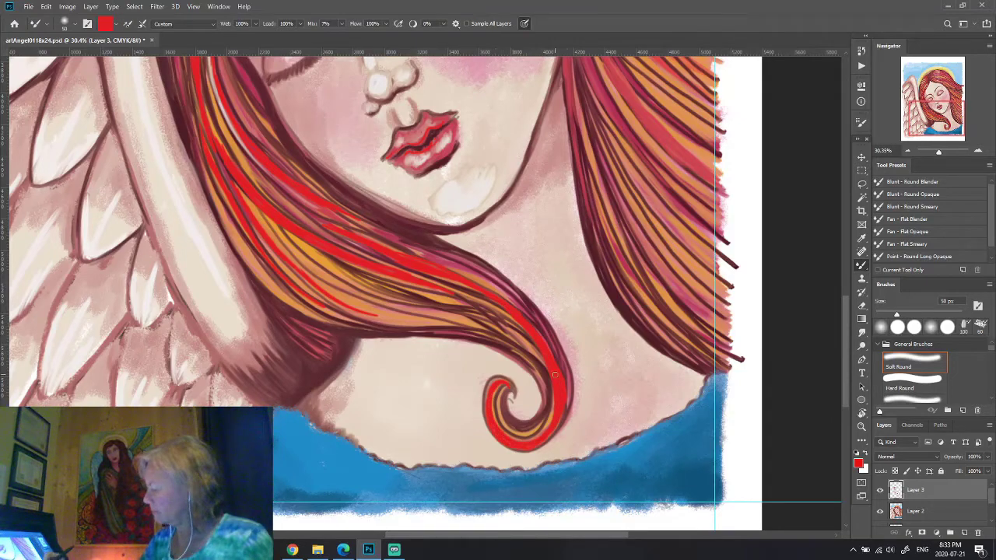
scroll(615, 405, "left", 2)
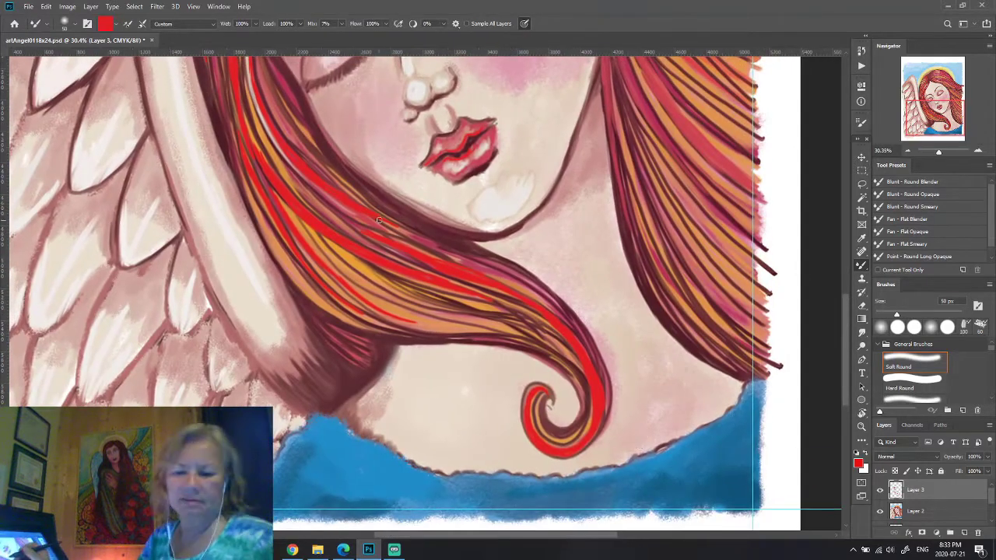
Set the paint colour to yellow and paint a spiral along the neckline, undoing the extra spirals.
left_click(105, 24)
left_click(812, 187)
left_click(899, 162)
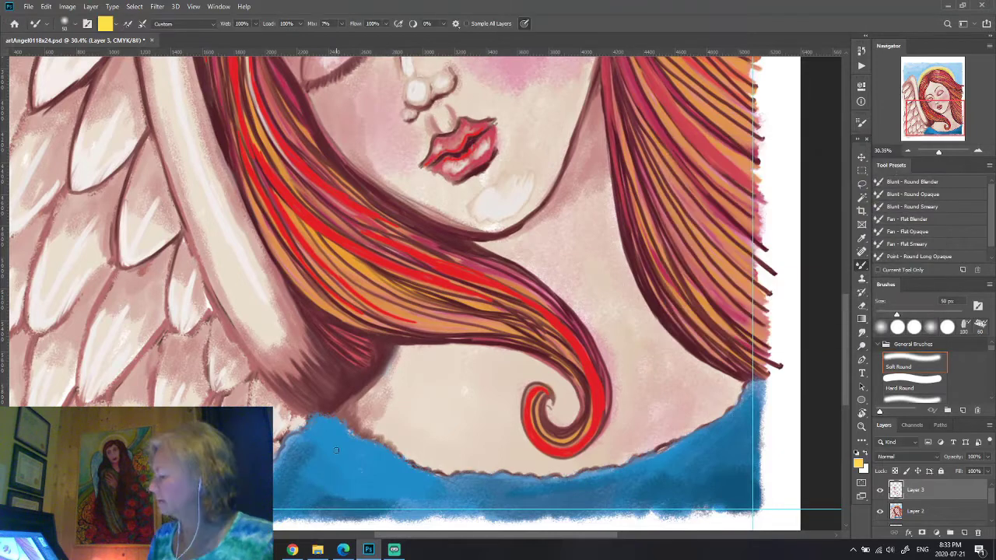
mouse_move(309, 440)
left_mouse_down()
mouse_move(339, 428)
mouse_move(393, 477)
mouse_move(432, 492)
mouse_move(590, 488)
mouse_move(701, 456)
mouse_move(744, 416)
mouse_move(756, 385)
left_mouse_up()
key("ctrl+z")
key("ctrl+z")
Switch the paint colour to blue with a smaller brush, bringing the spiral neckline into view.
left_click(743, 436, "alt")
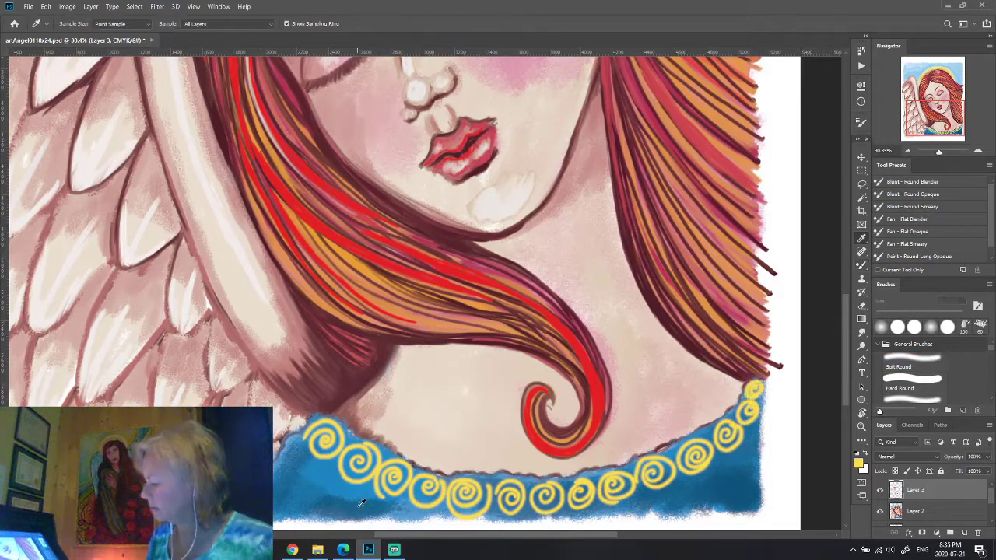
key("bracketleft")
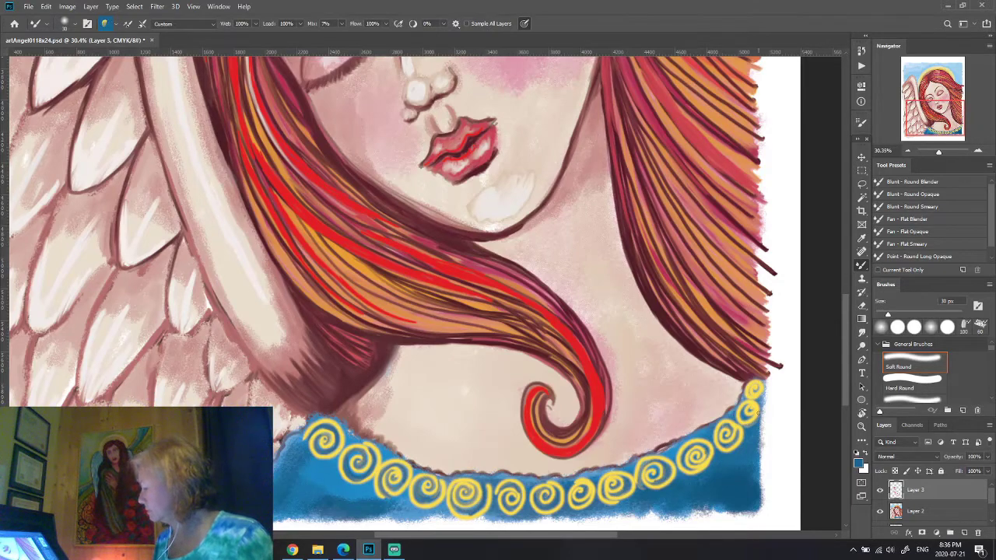
left_click_drag(478, 494, 503, 444)
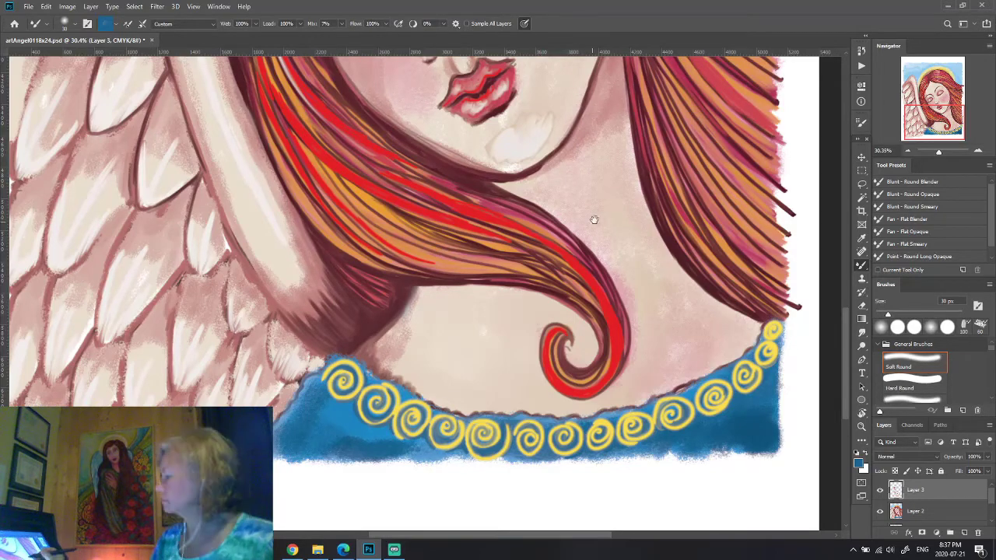
scroll(677, 382, "up", 5)
Zoom out to the whole painting and choose an all-purpose blending brush for smudging.
key("ctrl+0")
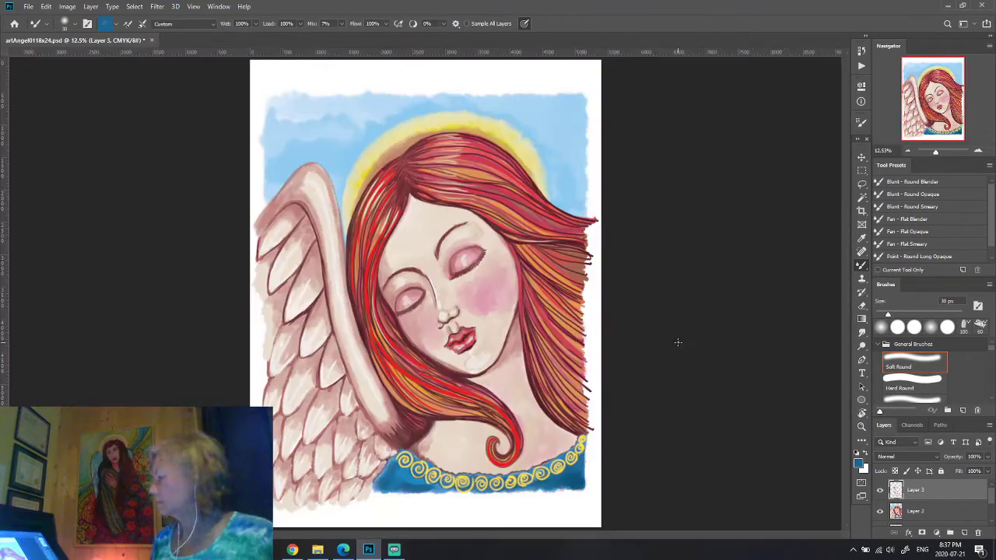
scroll(678, 342, "up", 3)
scroll(678, 342, "up", 2)
left_click(35, 23)
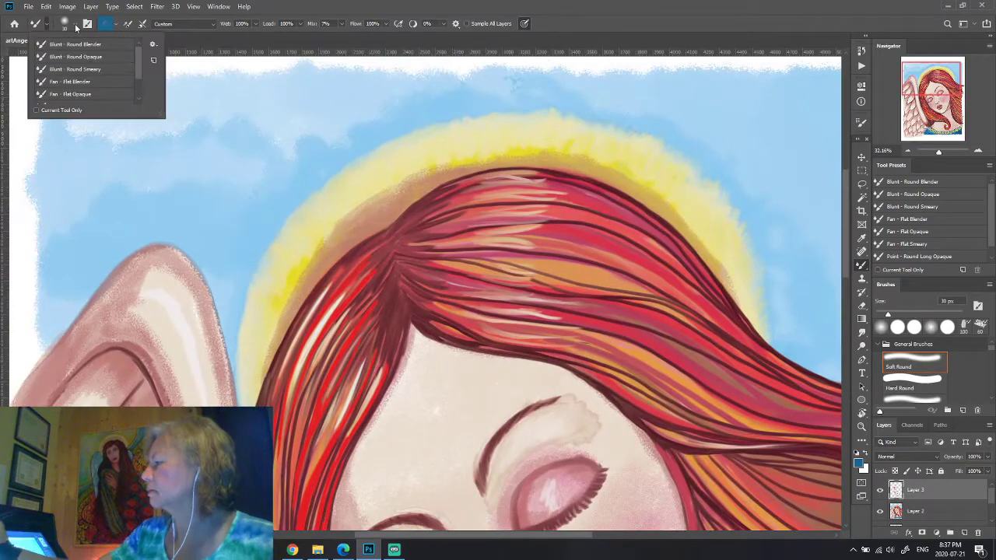
left_click_drag(160, 152, 157, 216)
left_click(78, 238)
left_click(313, 242)
Try the CloudDynamic brush at 300 px, then load Kyle's Ultimate Pastel Palooza brush.
left_click(65, 23)
double_click(74, 292)
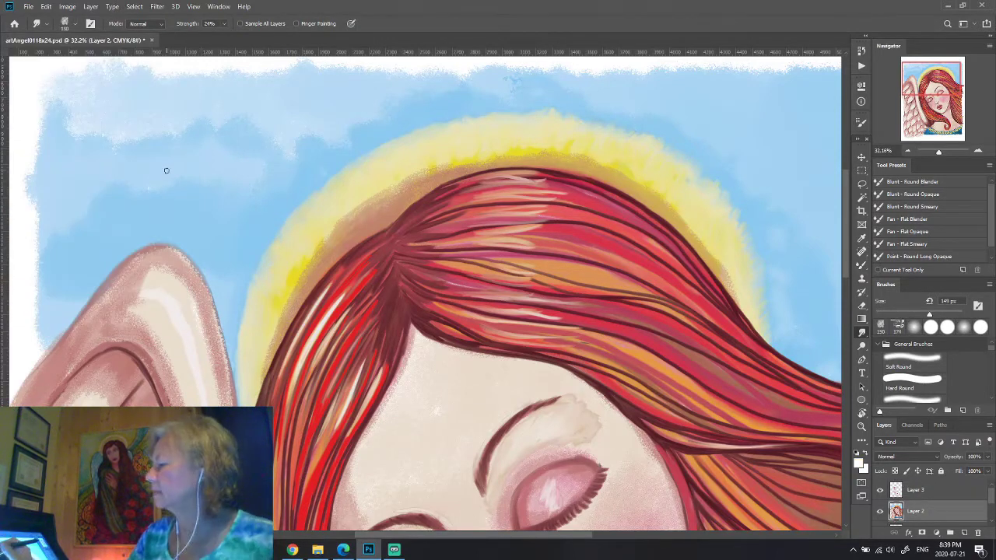
key("bracketright")
key("bracketright")
key("bracketright")
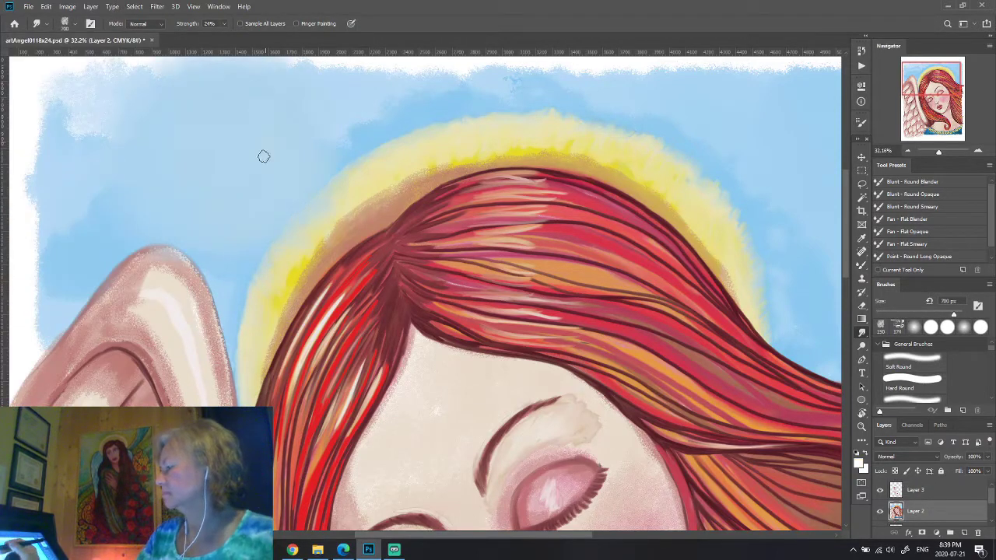
key("bracketleft")
key("bracketleft")
key("bracketleft")
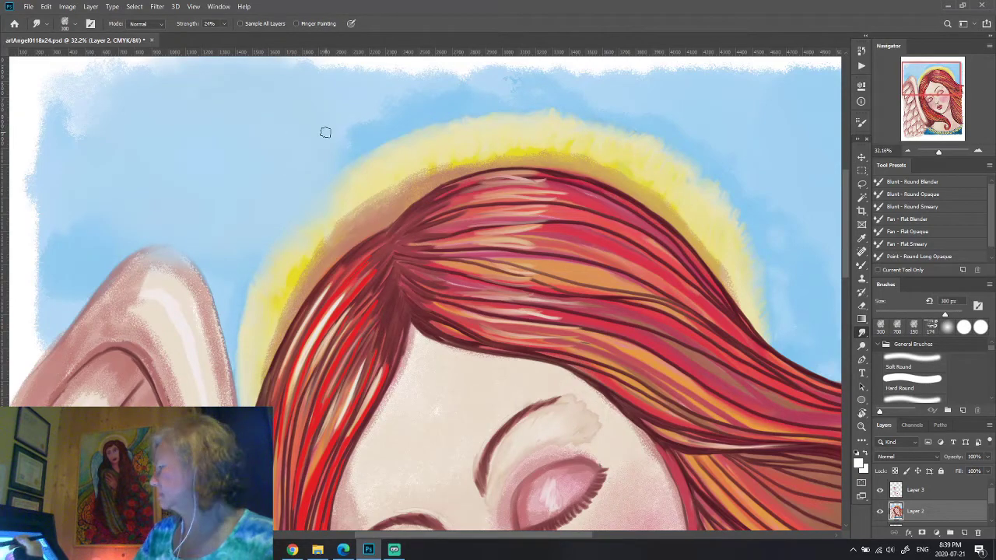
left_click(70, 23)
left_click_drag(159, 204, 162, 148)
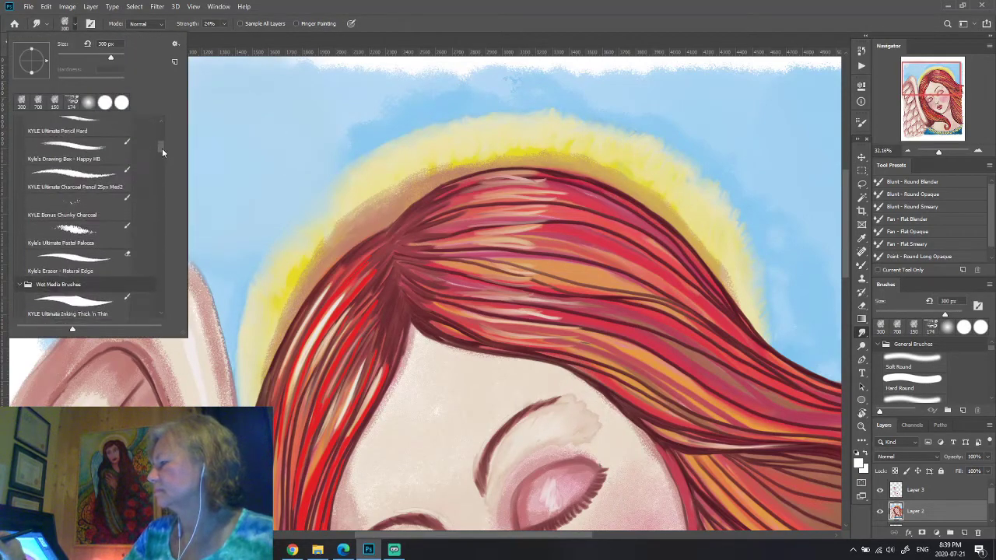
double_click(91, 195)
Paint a wider yellow halo around and above the hair with the 175 px pastel brush.
key("b")
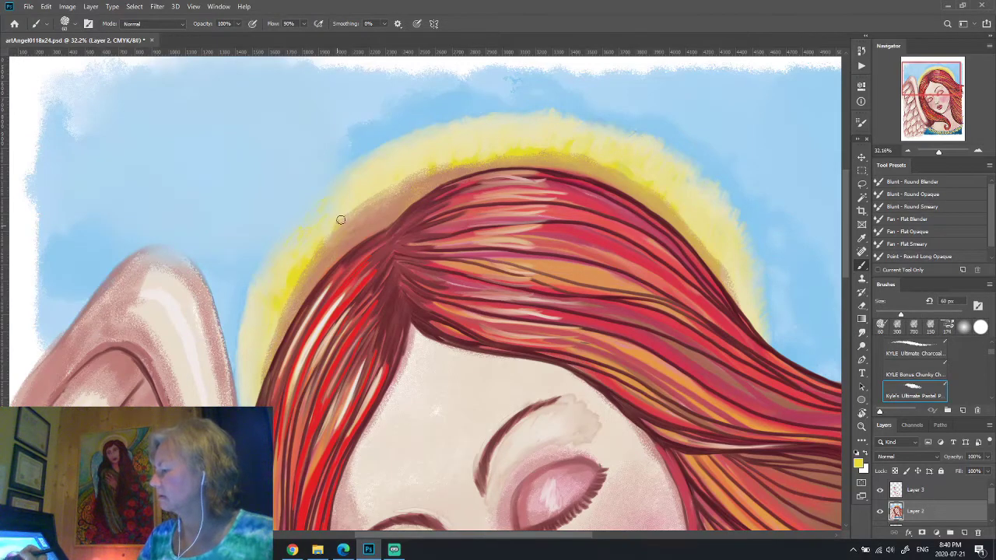
key("bracketright")
key("bracketright")
key("bracketright")
mouse_move(239, 318)
left_mouse_down()
mouse_move(249, 384)
mouse_move(238, 285)
mouse_move(237, 335)
mouse_move(322, 178)
mouse_move(314, 257)
mouse_move(351, 151)
left_mouse_up()
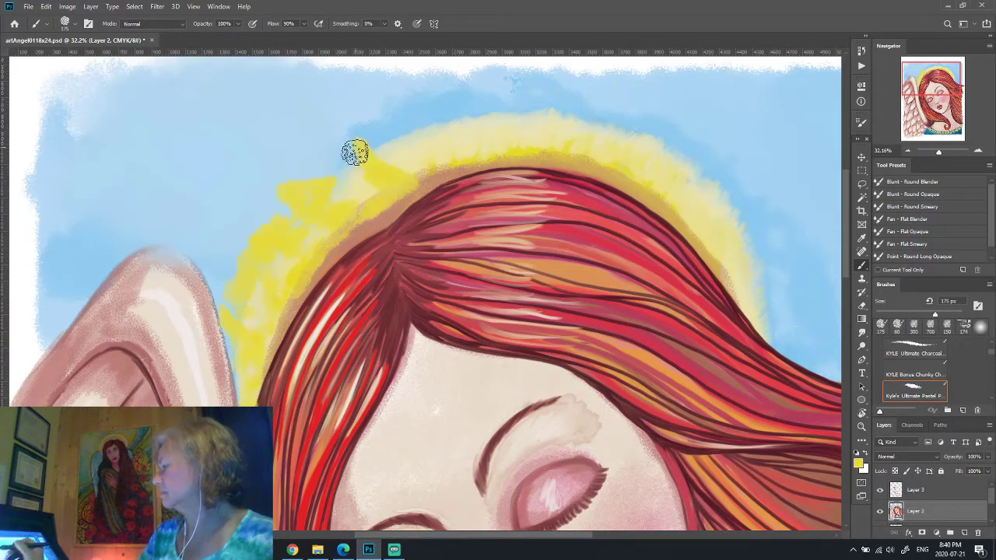
key("ctrl+z")
key("ctrl+z")
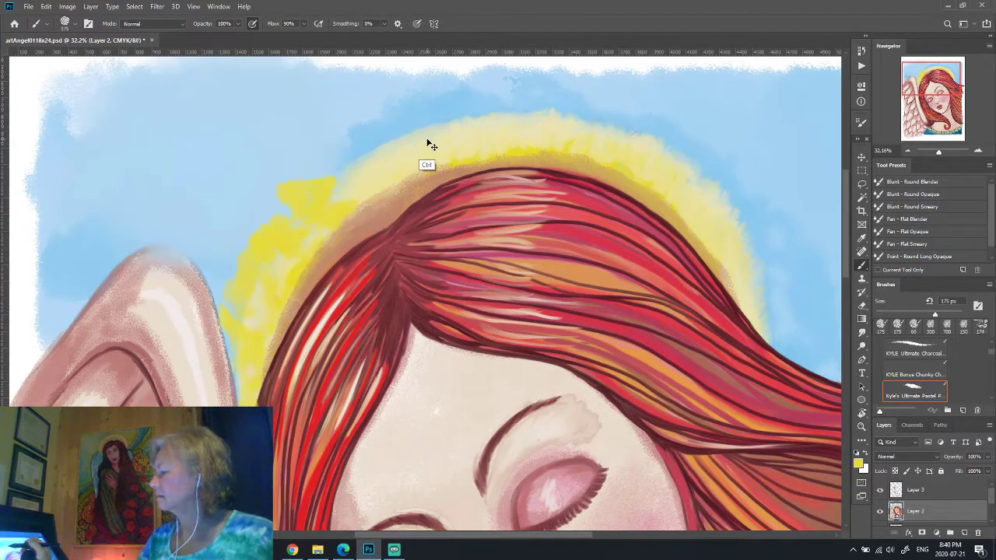
key("ctrl+z")
key("ctrl+shift+z")
key("ctrl+shift+z")
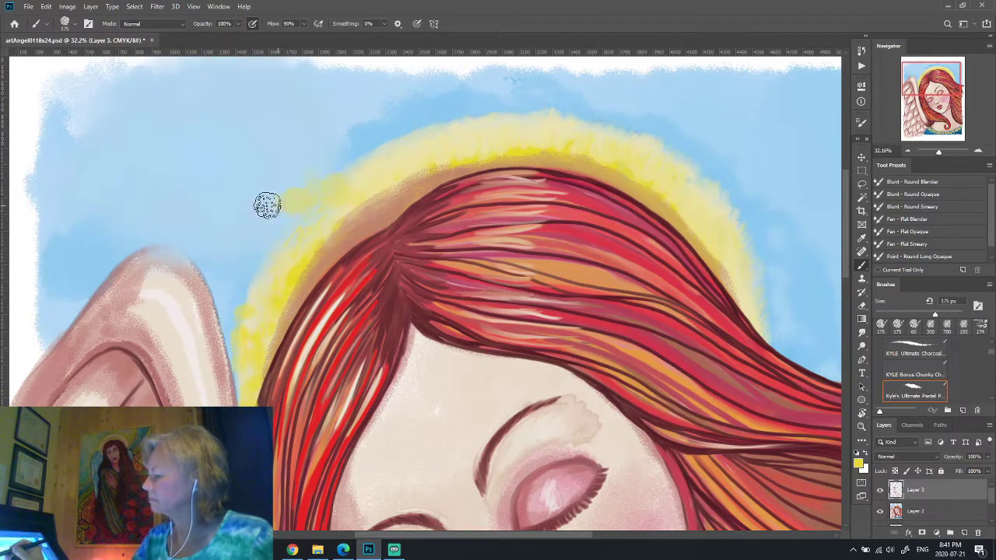
mouse_move(224, 275)
left_mouse_down()
mouse_move(304, 272)
mouse_move(347, 164)
mouse_move(429, 172)
mouse_move(430, 127)
left_mouse_up()
mouse_move(311, 163)
left_mouse_down()
mouse_move(456, 149)
mouse_move(536, 104)
mouse_move(591, 158)
mouse_move(602, 138)
mouse_move(596, 114)
mouse_move(649, 101)
mouse_move(760, 238)
mouse_move(752, 301)
mouse_move(667, 155)
left_mouse_up()
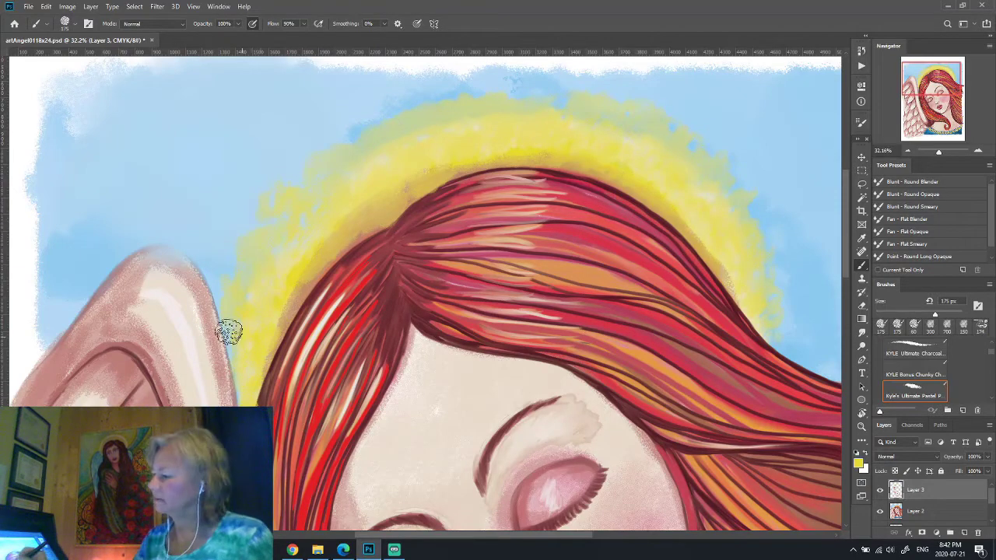
Set the paint colour to golden orange and add strokes along the halo's left edge.
key("ctrl+0")
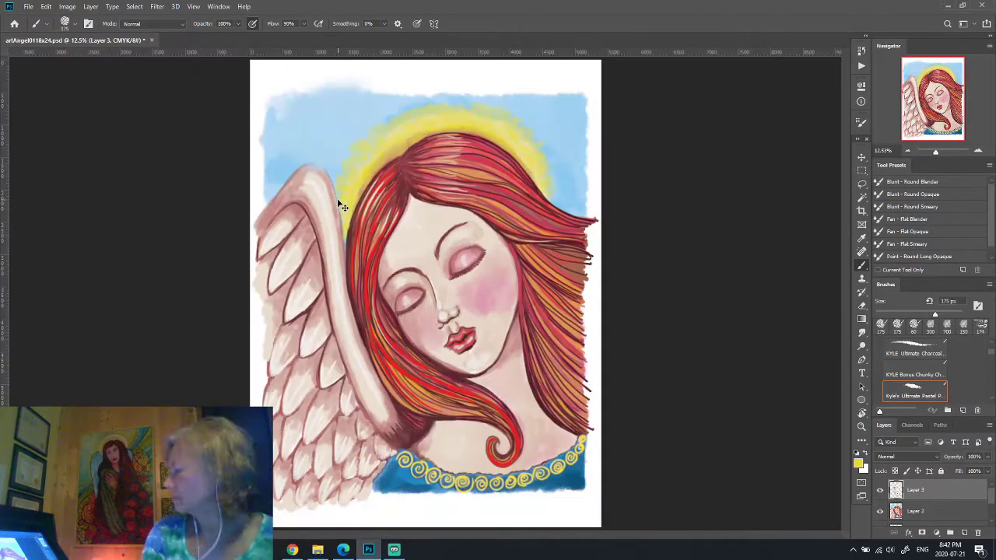
left_click(541, 247, "ctrl")
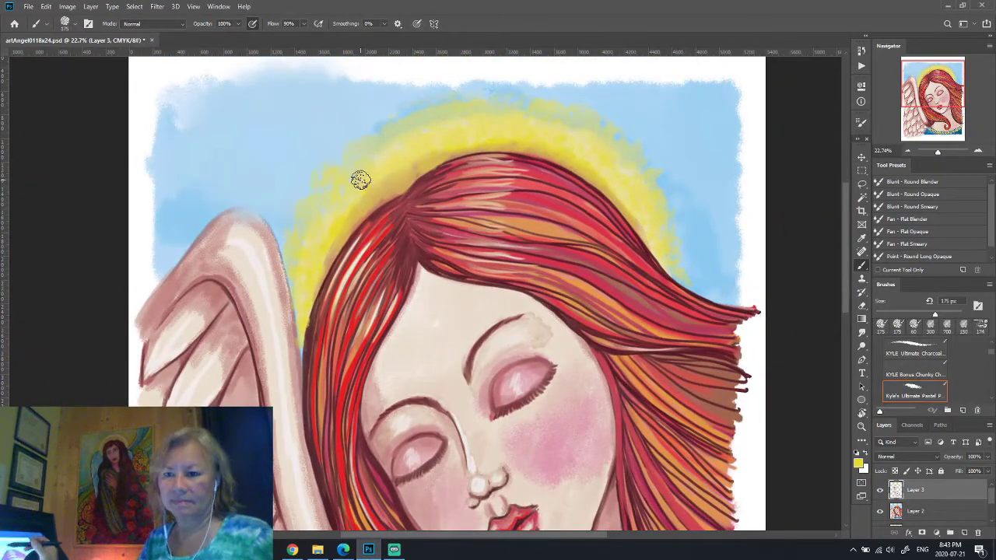
key("i")
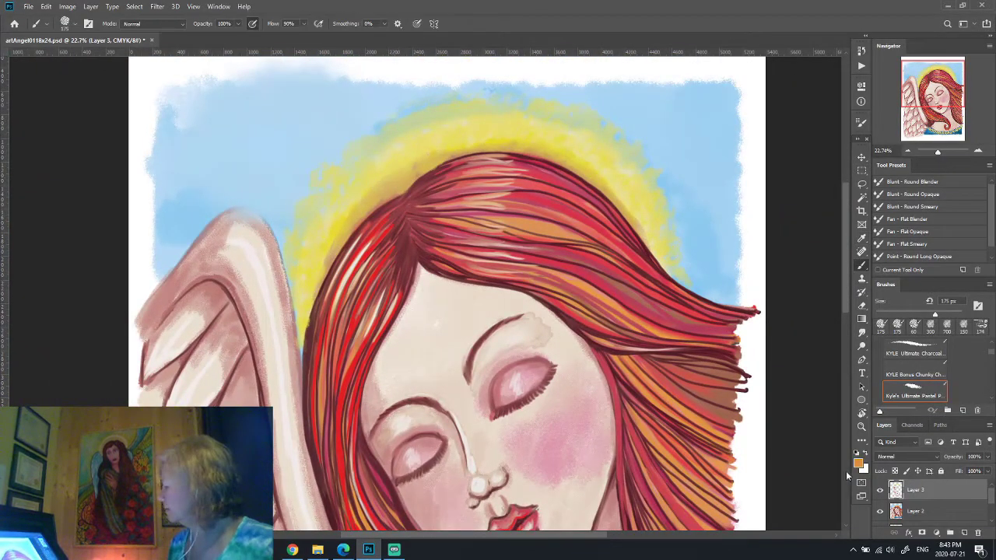
left_click(859, 464)
left_click(811, 291)
key("Return")
key("b")
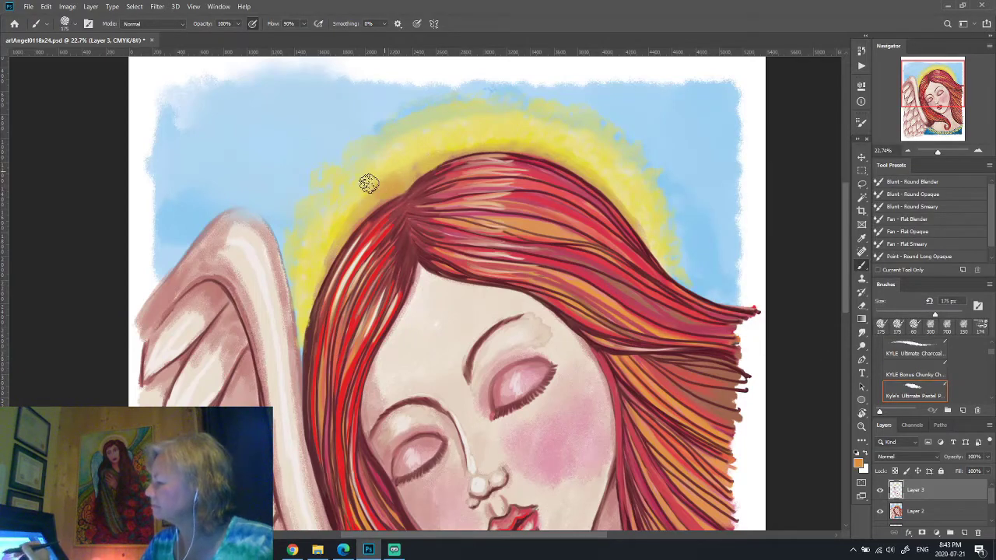
mouse_move(333, 238)
left_mouse_down()
mouse_move(318, 260)
mouse_move(321, 237)
left_mouse_up()
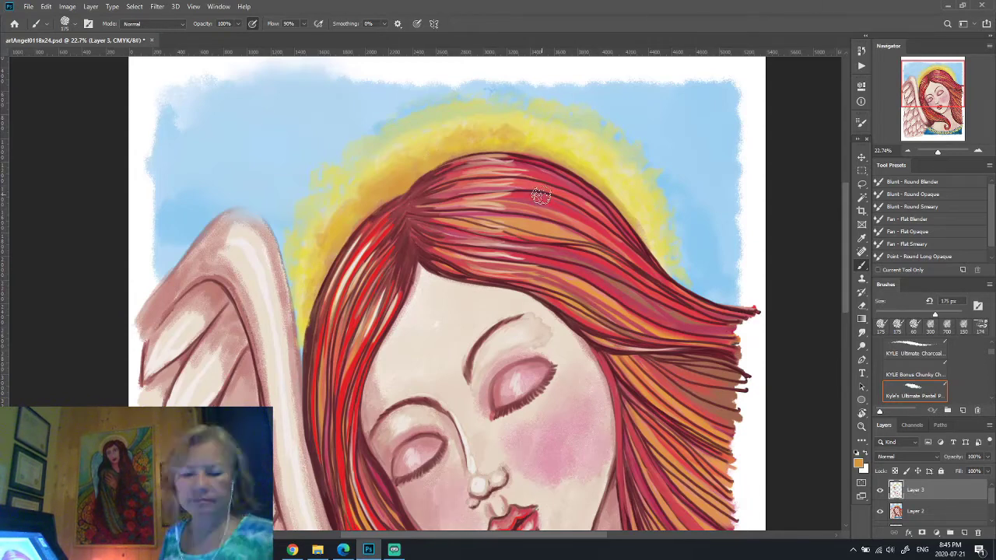
scroll(541, 196, "down", 2)
On Layer 2, load Kyle's Drawing Box - Happy HB brush in dark red and outline the hair's left edge.
left_click(915, 511)
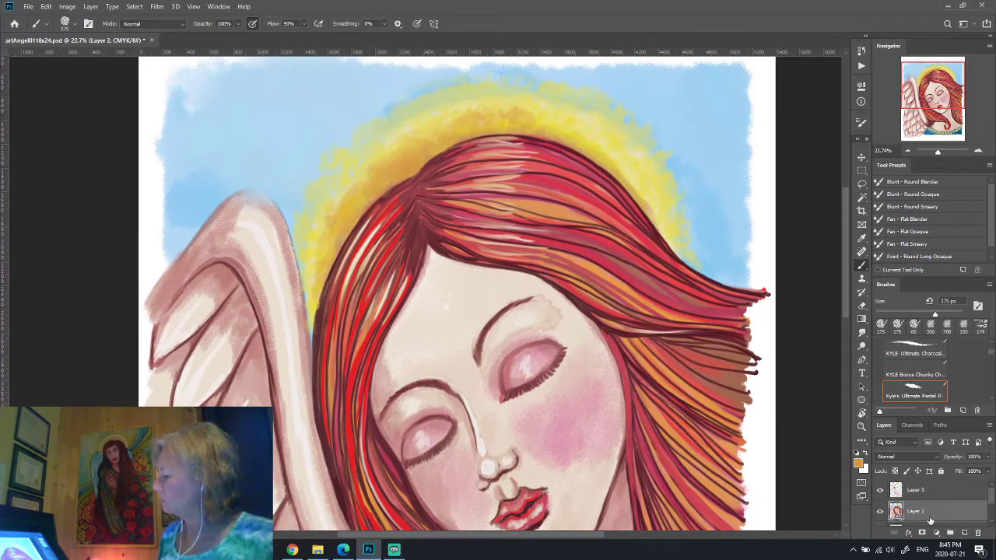
left_click(65, 23)
left_click(77, 187)
key("Return")
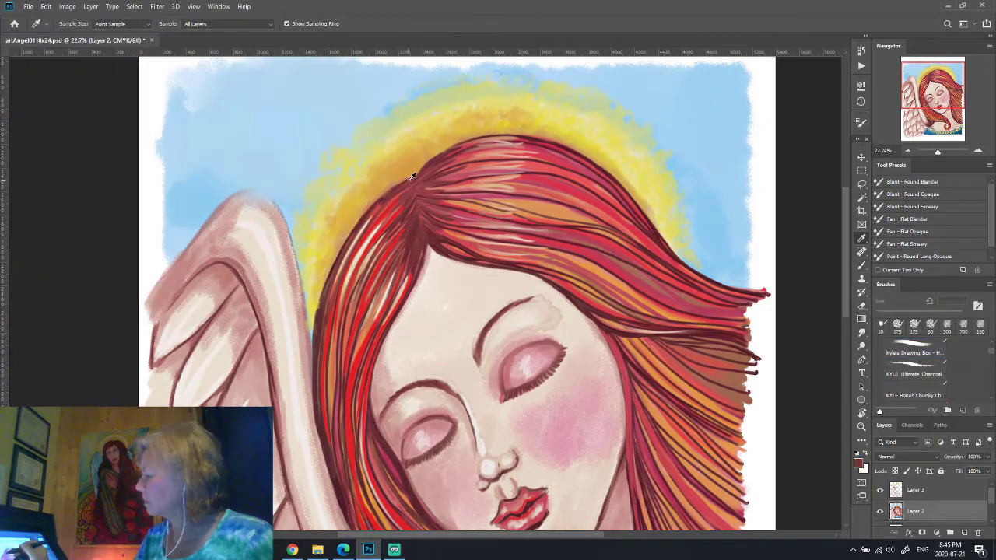
left_click(858, 463)
left_click(898, 163)
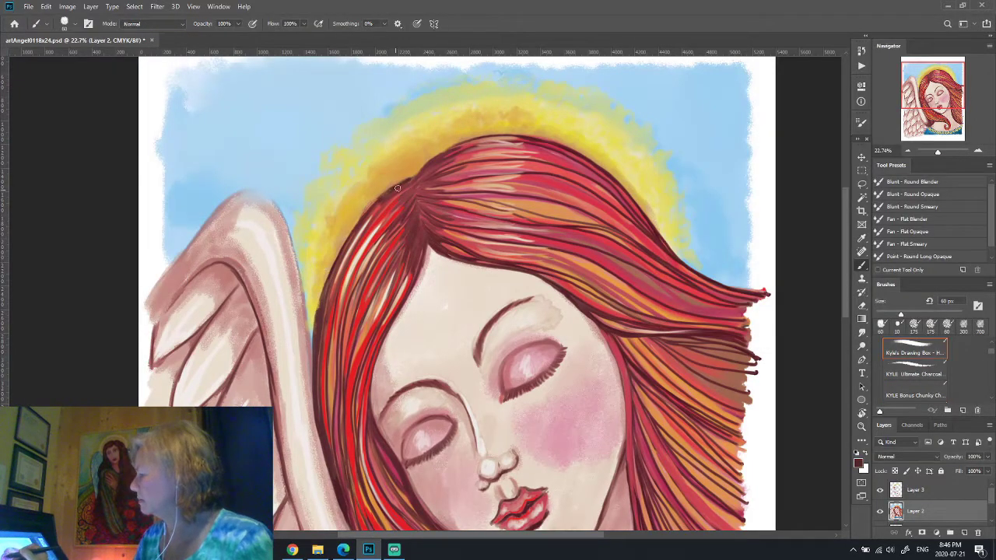
left_click_drag(339, 251, 316, 319)
left_click_drag(338, 253, 311, 378)
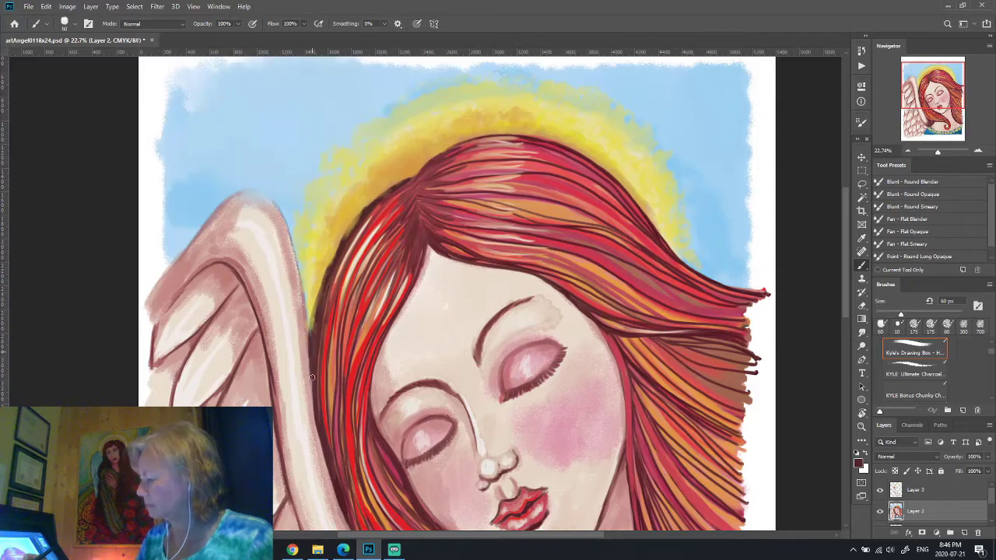
Merge the two painting layers and darken the top and left edges of the hair strands.
left_click(934, 489, "shift")
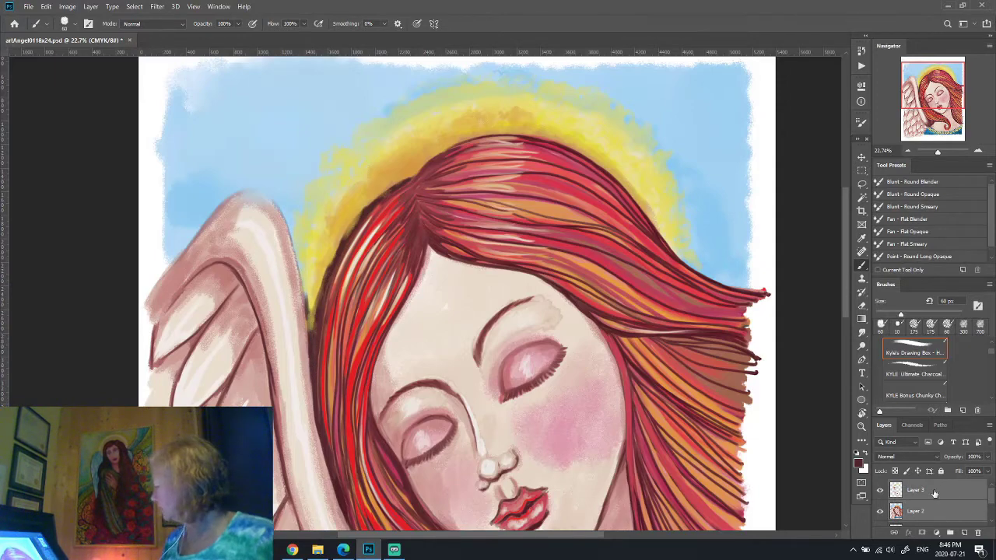
key("ctrl+e")
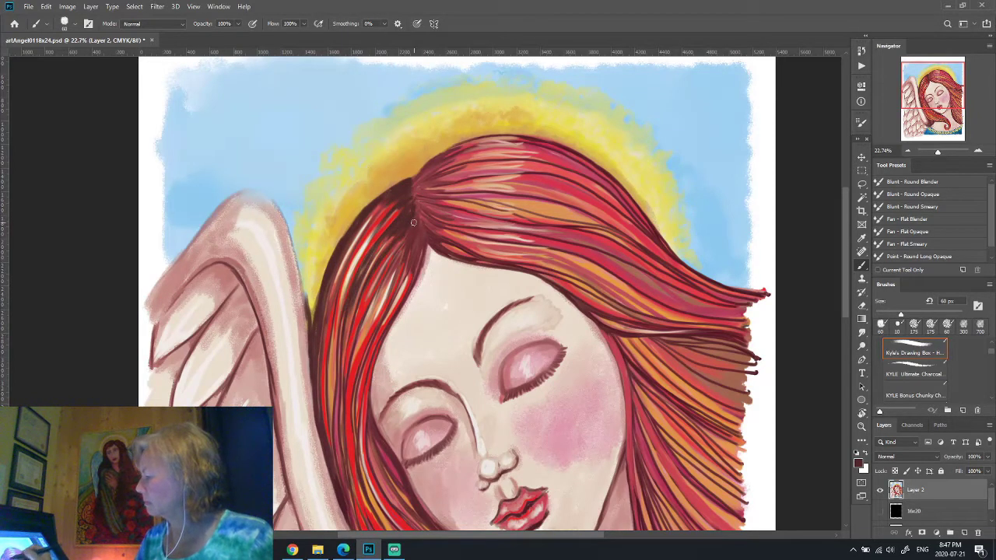
left_click_drag(413, 191, 328, 271)
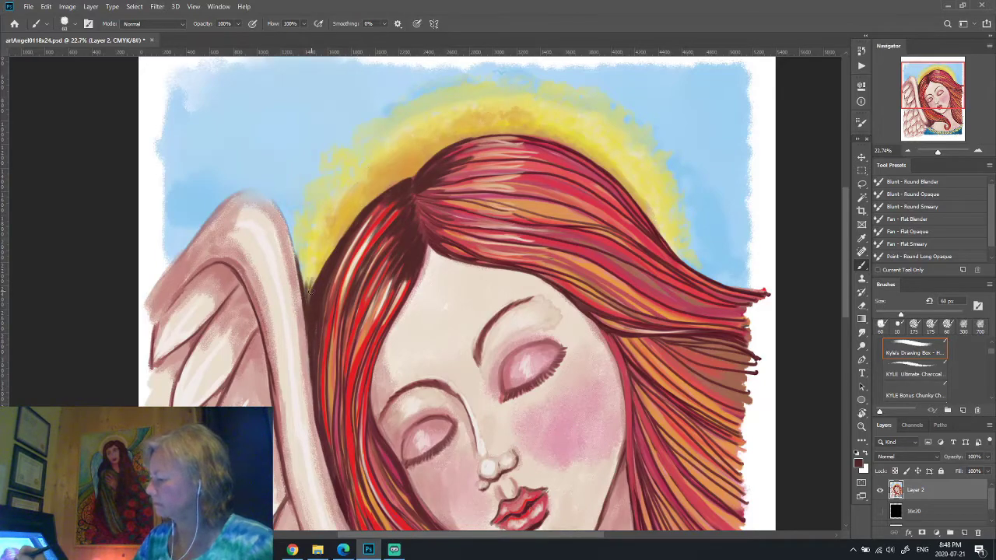
left_click_drag(381, 206, 334, 296)
left_click_drag(374, 226, 327, 386)
left_click_drag(385, 269, 342, 478)
mouse_move(372, 420)
left_mouse_down()
mouse_move(365, 467)
mouse_move(427, 124)
mouse_move(367, 347)
left_mouse_up()
Outline the hair beside the face, the lower edge and curl, and the right edge in dark red.
left_click_drag(424, 148, 510, 456)
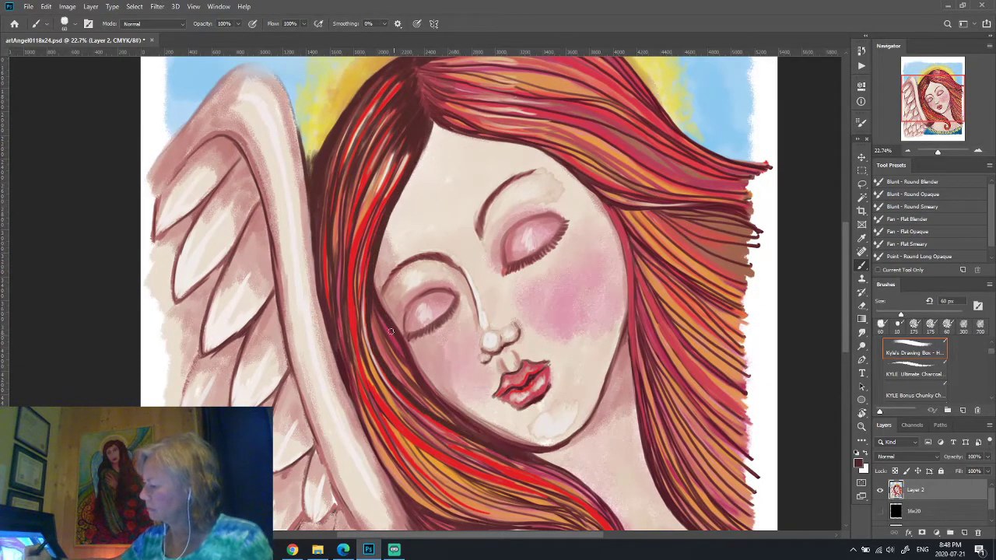
left_click_drag(409, 381, 397, 345)
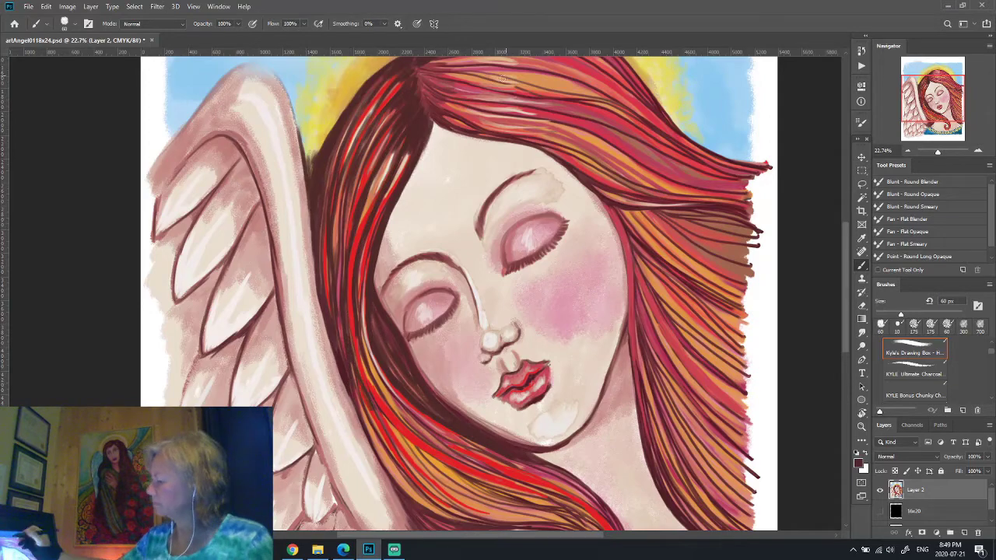
left_click_drag(634, 363, 609, 256)
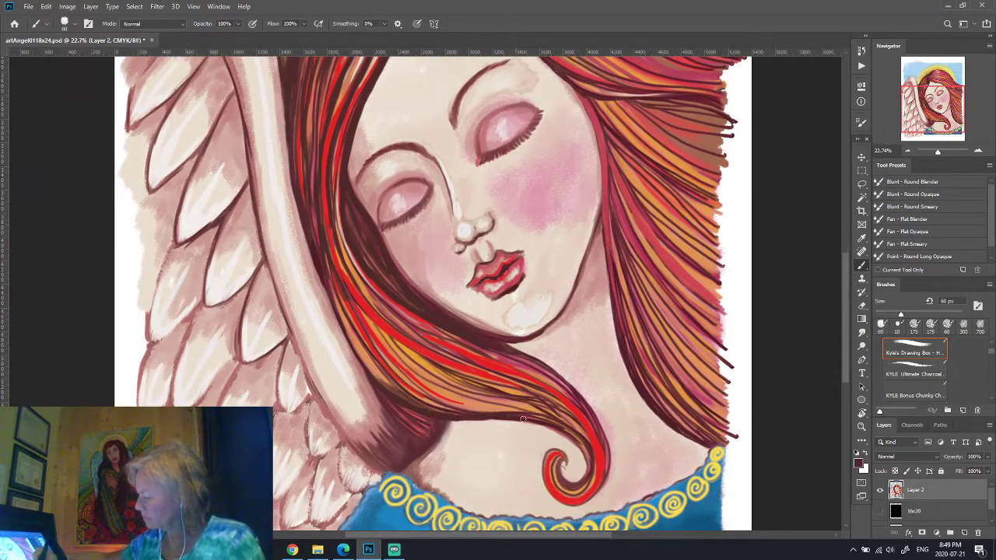
left_click_drag(523, 418, 576, 487)
left_click_drag(498, 420, 587, 471)
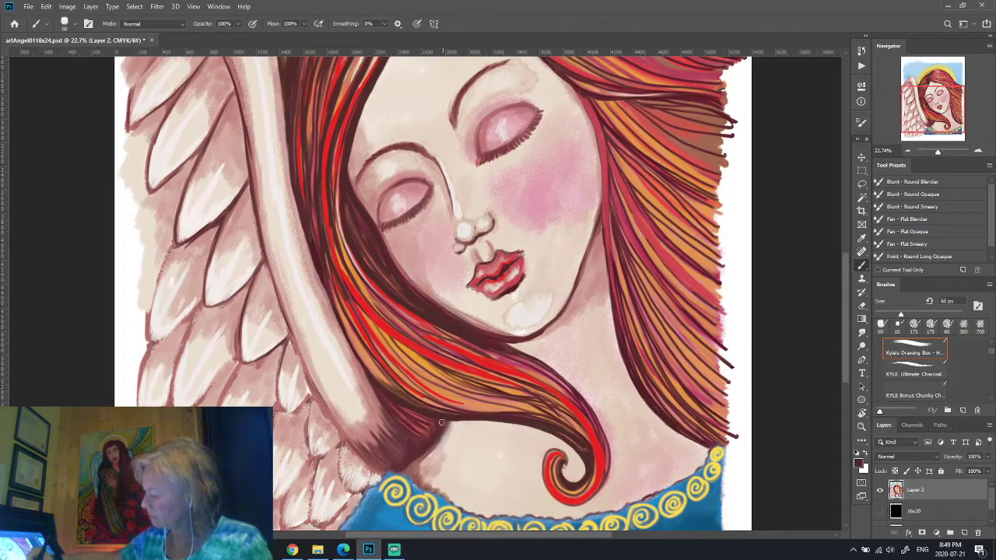
left_click_drag(372, 482, 373, 469)
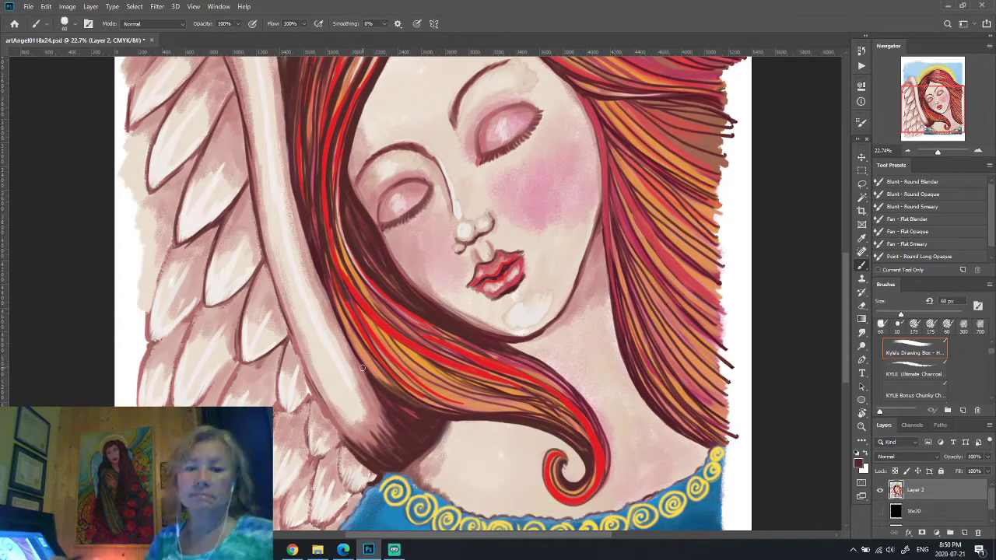
left_click_drag(405, 467, 422, 456)
left_click_drag(619, 315, 708, 441)
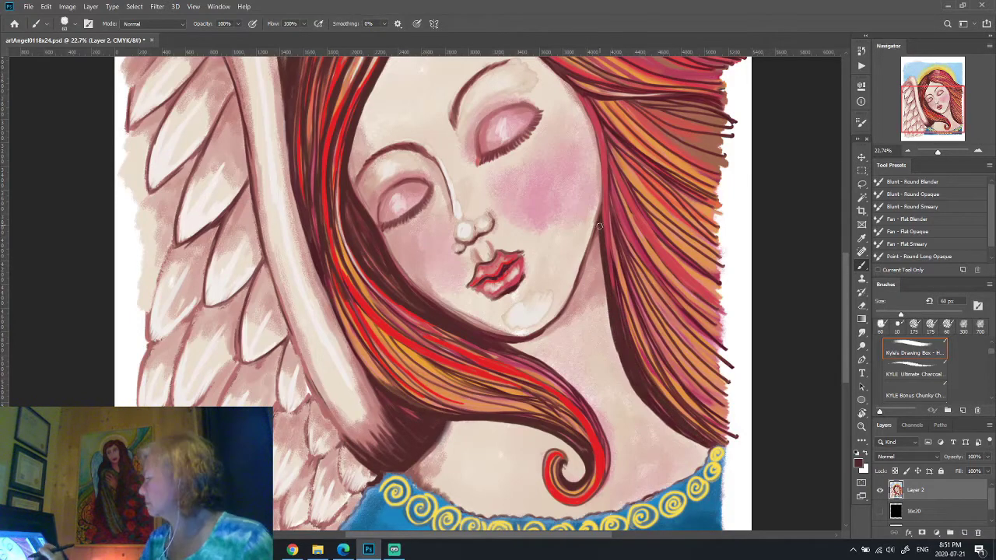
left_click_drag(604, 238, 576, 304)
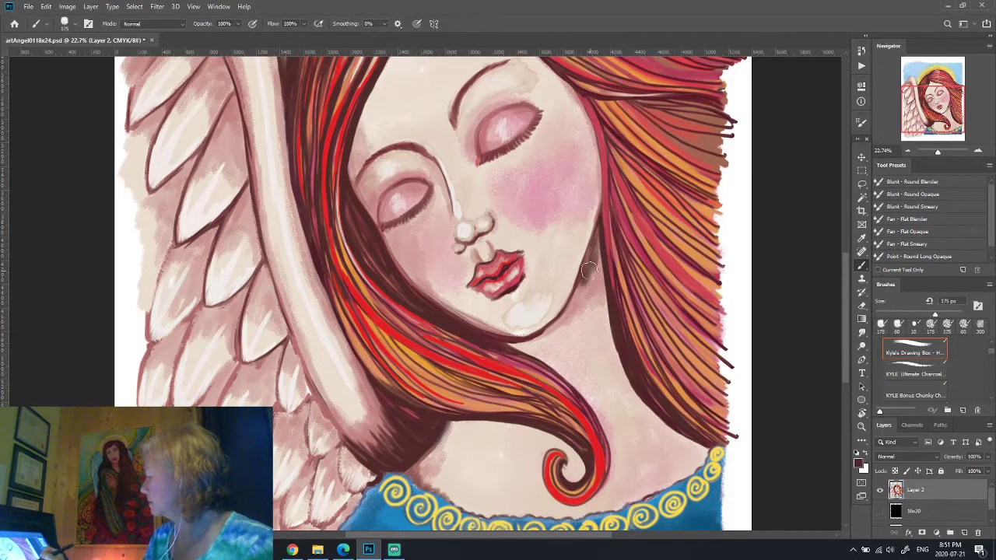
Smudge-blend the dark shading along the cheek, jaw and chin, and save the painting.
key("r")
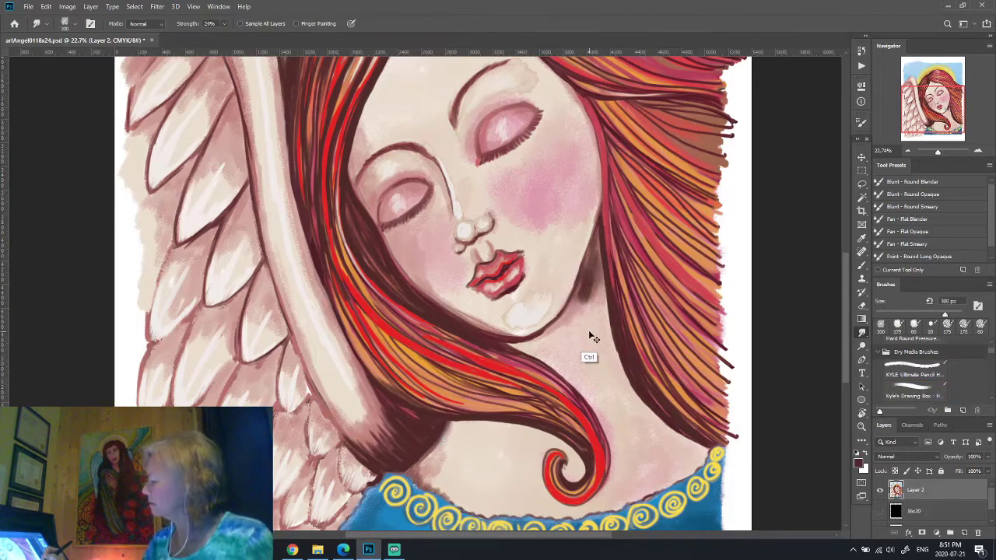
left_click_drag(580, 291, 591, 307)
mouse_move(596, 269)
left_mouse_down()
mouse_move(568, 319)
mouse_move(517, 354)
left_mouse_up()
left_click_drag(603, 311, 545, 289)
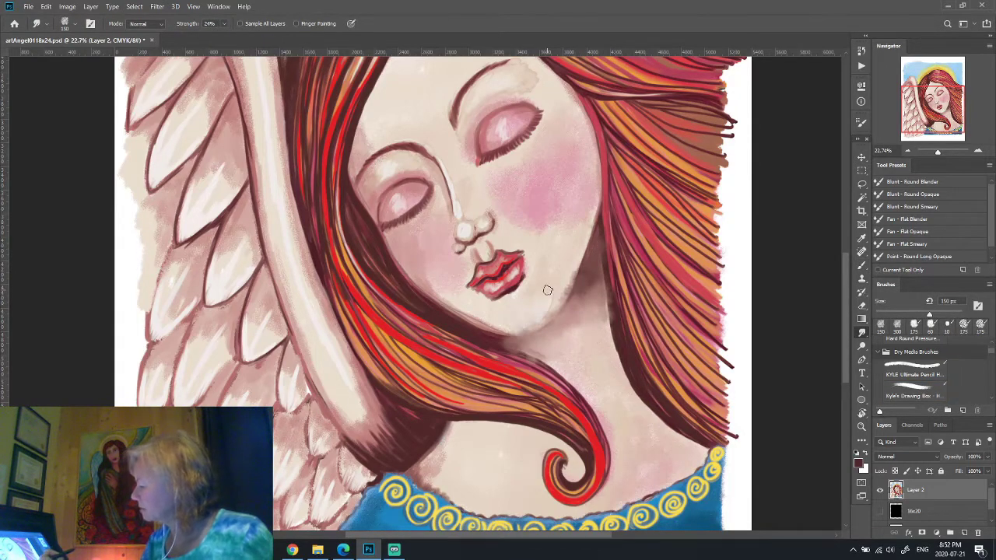
left_click_drag(534, 331, 576, 265)
key("ctrl+s")
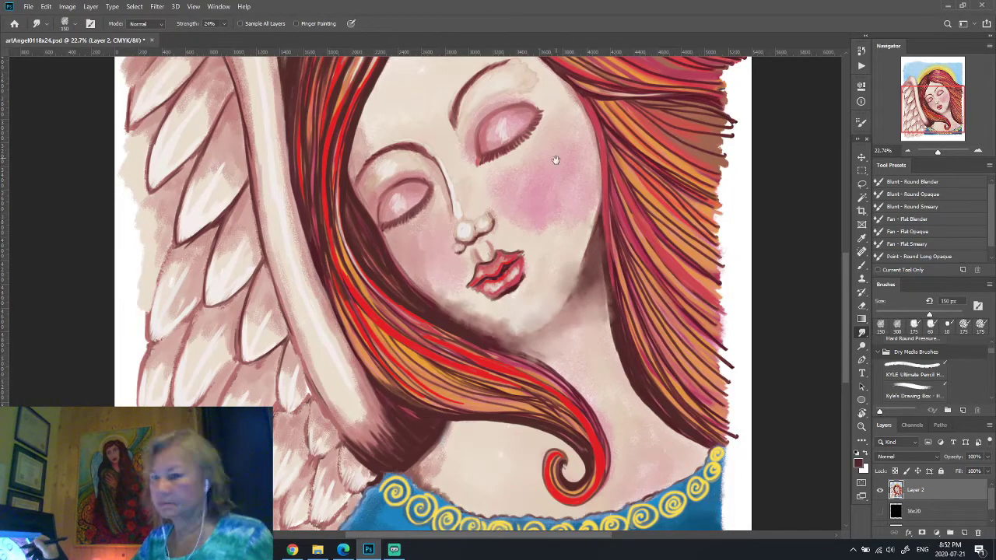
scroll(556, 160, "up", 3)
Soften the brow, eyelid and nose lines with the Smudge tool.
left_click_drag(385, 253, 459, 202)
left_click_drag(455, 265, 408, 214)
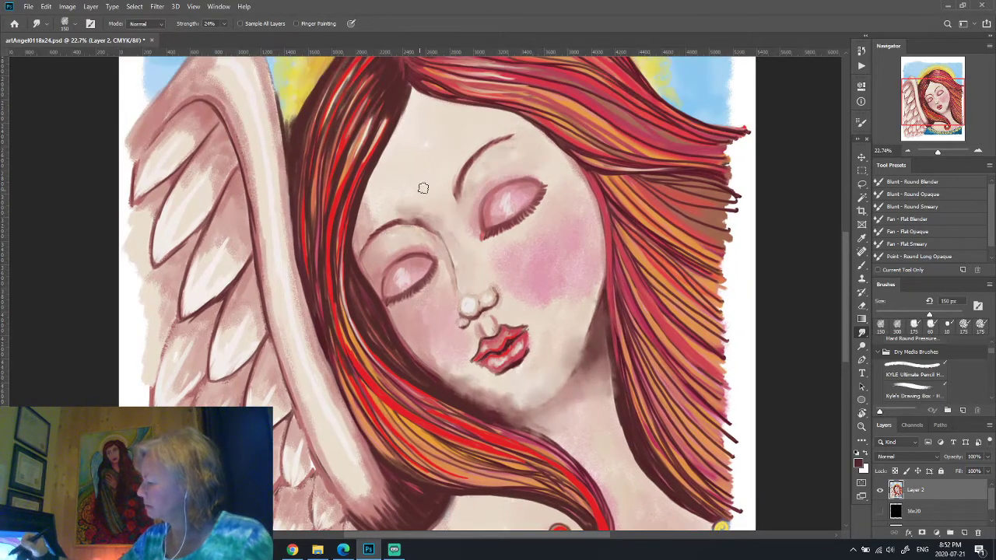
left_click_drag(560, 190, 521, 46)
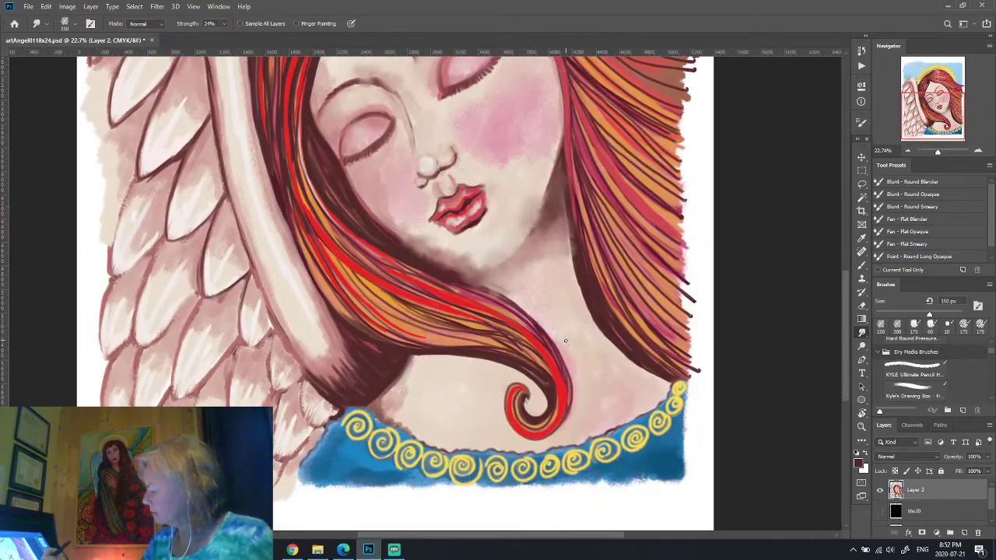
scroll(396, 186, "up", 4)
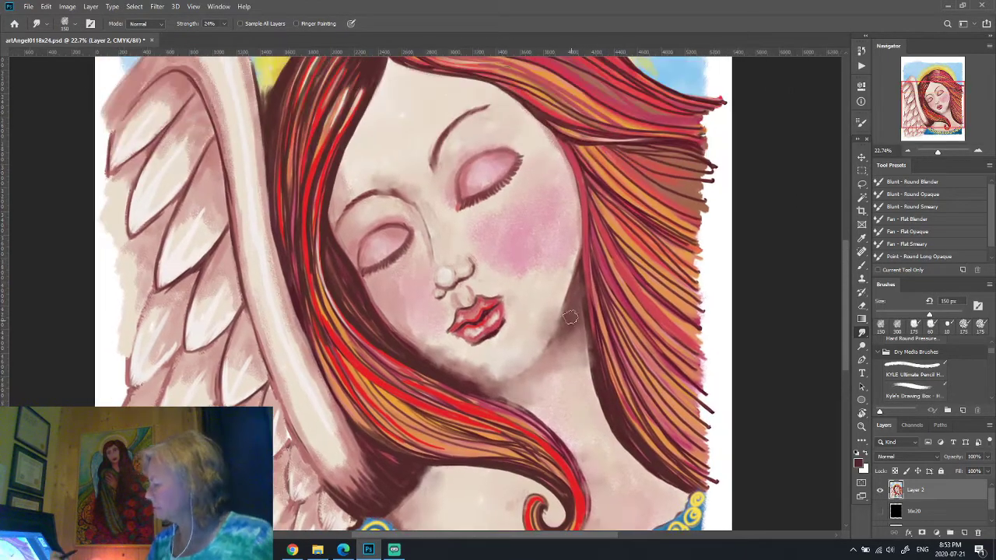
scroll(395, 163, "up", 5)
Paint dark and red strands along the hair swirl toward the curl with a 50 px brush.
key("b")
scroll(588, 234, "down", 5)
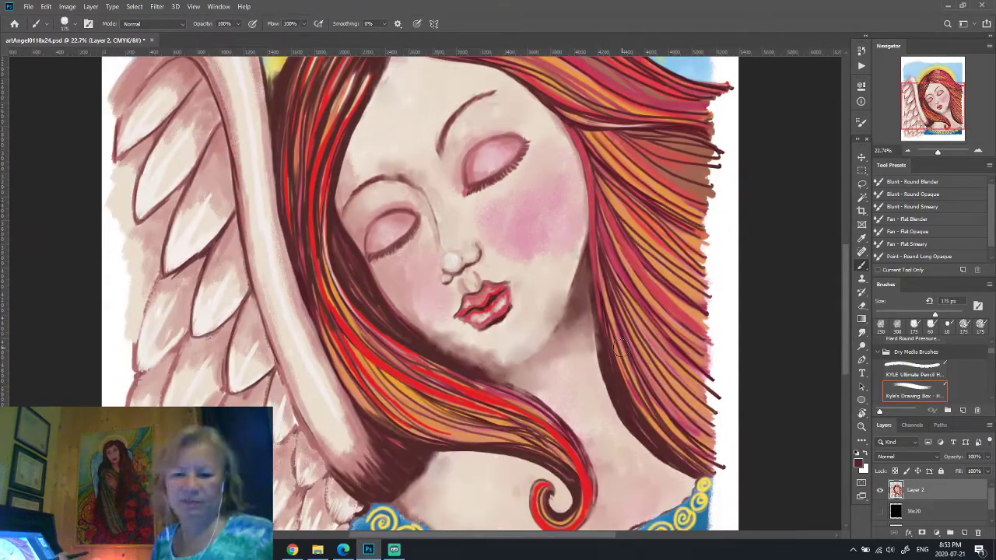
key("bracketleft")
key("bracketleft")
key("bracketleft")
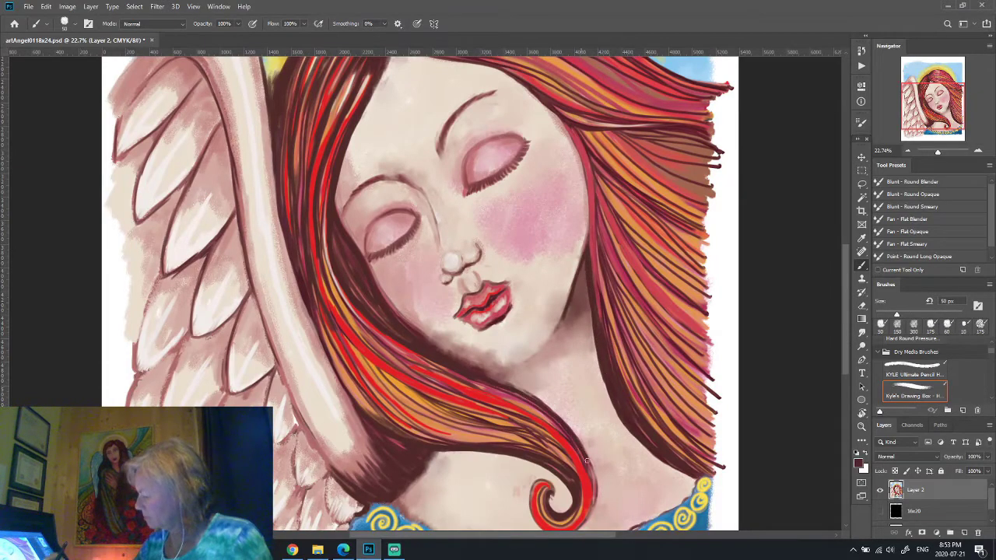
scroll(536, 401, "down", 4)
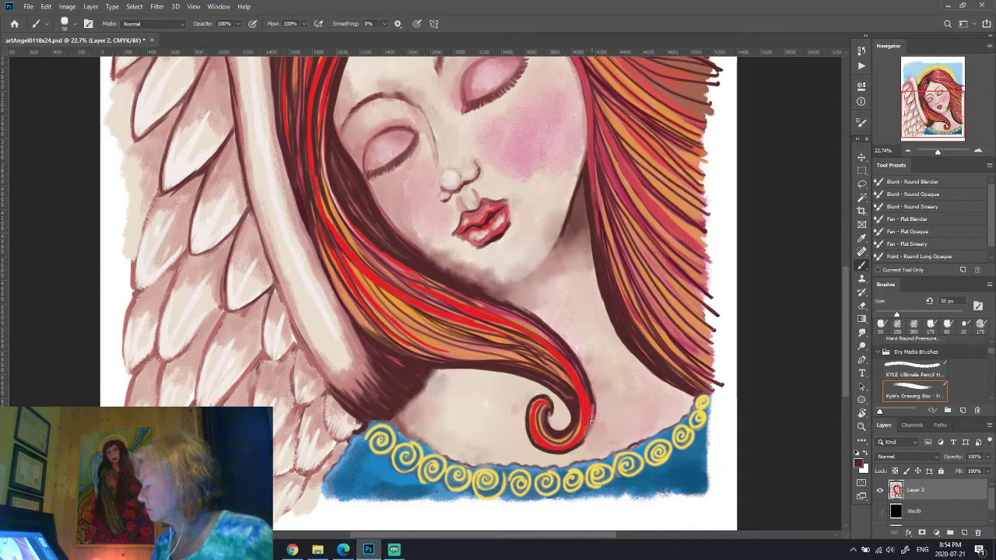
left_click_drag(521, 310, 591, 418)
left_click_drag(490, 295, 580, 371)
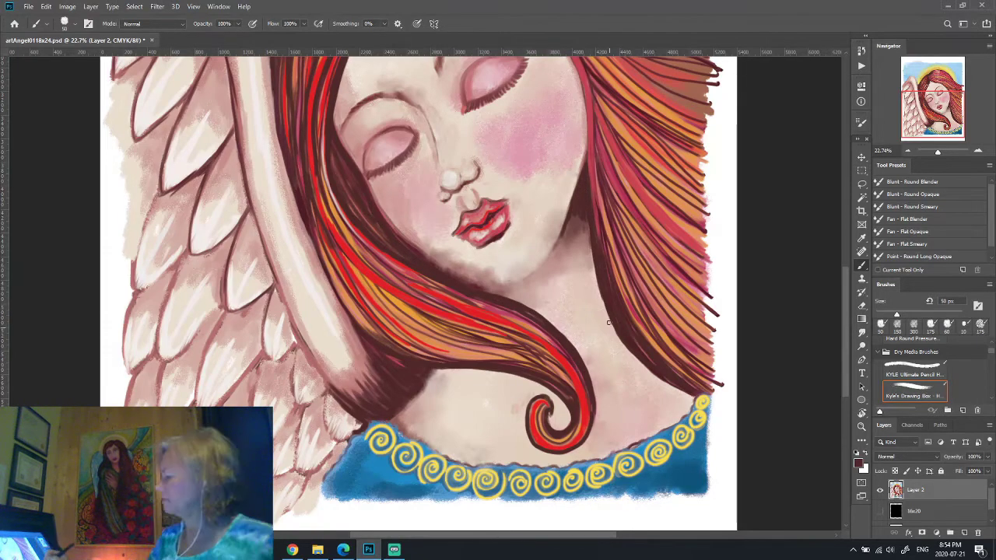
scroll(571, 215, "up", 6)
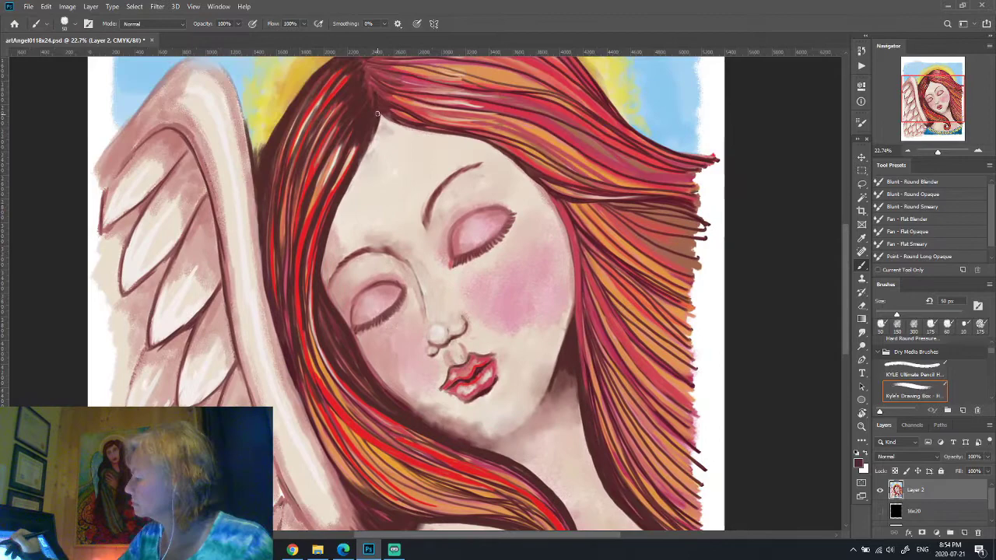
Add dark hair strands along the face's upper-left edge.
left_click_drag(377, 115, 338, 211)
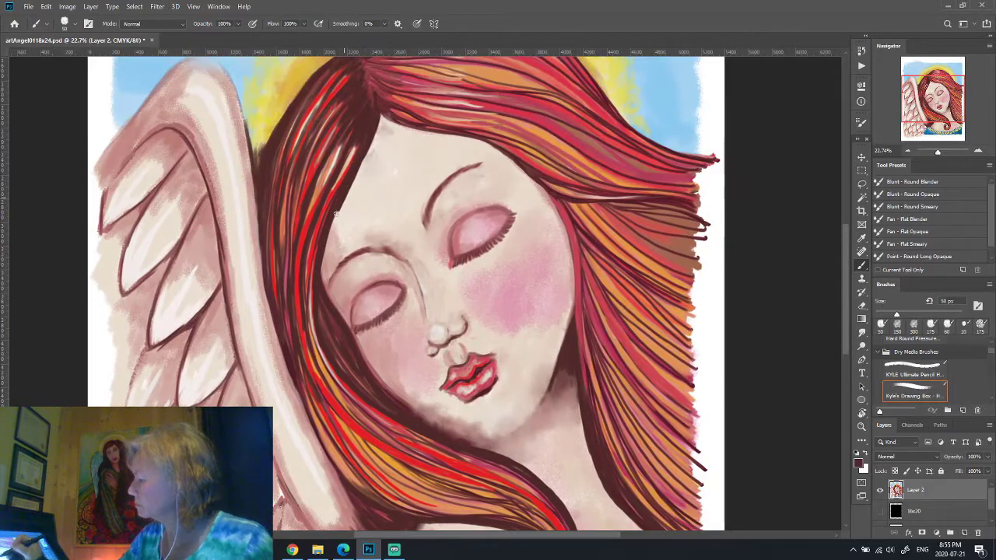
left_click_drag(462, 444, 506, 437)
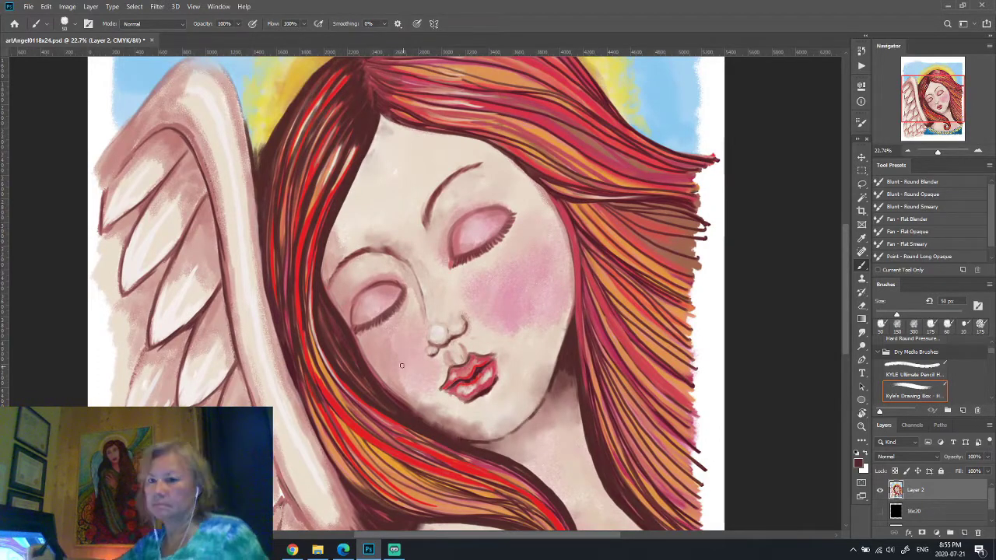
scroll(623, 350, "down", 7)
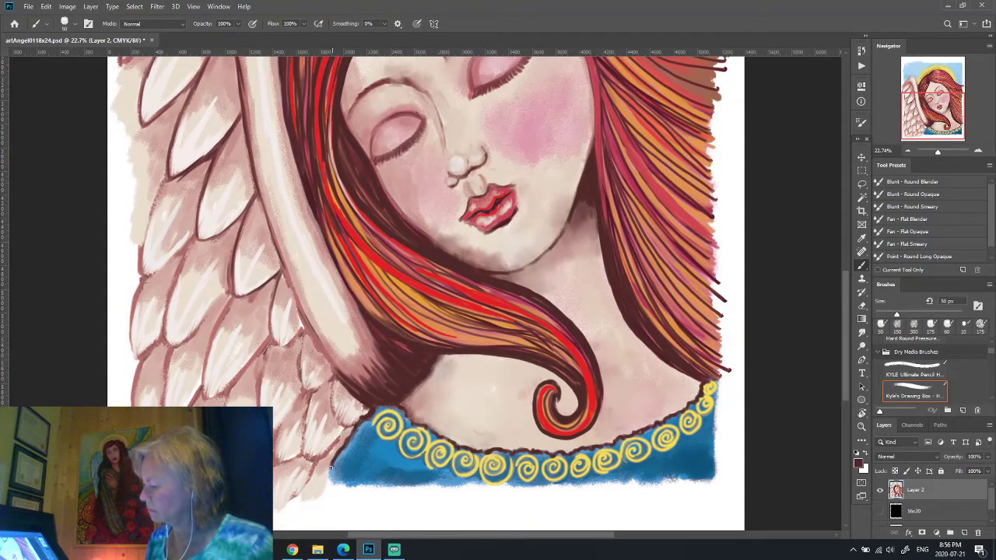
scroll(330, 467, "up", 5)
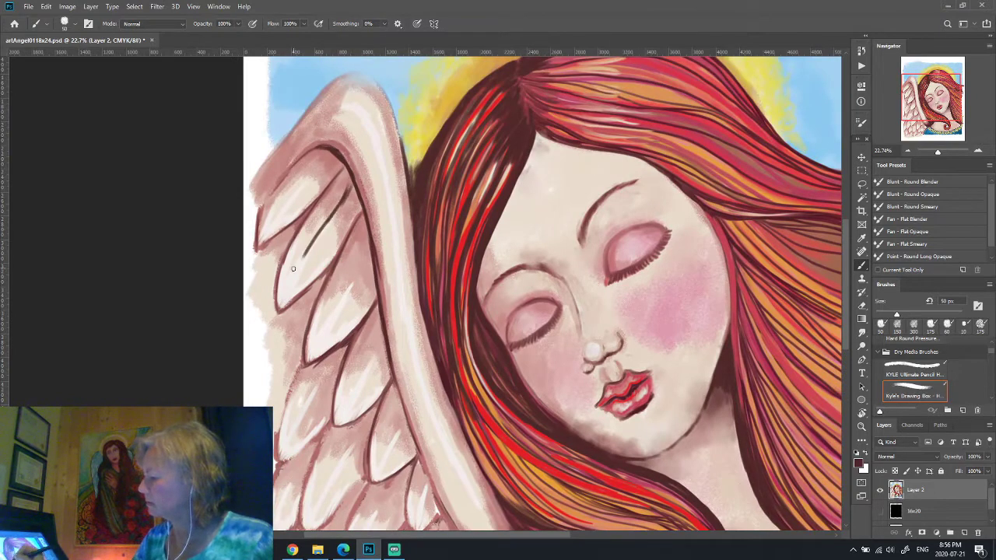
Pick a new painting colour and hatch the upper and second wing feathers.
left_click(327, 221, "alt")
left_click_drag(299, 264, 327, 219)
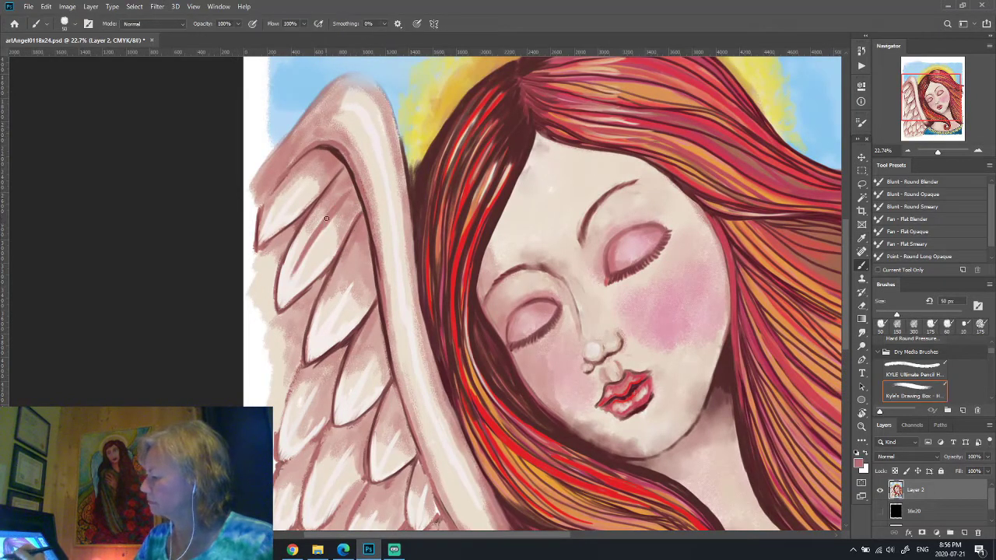
left_click_drag(288, 288, 327, 226)
left_click_drag(313, 276, 341, 184)
mouse_move(283, 277)
left_mouse_down()
mouse_move(313, 225)
mouse_move(311, 174)
left_mouse_up()
left_click_drag(277, 227, 292, 204)
left_click_drag(364, 302, 373, 263)
left_click_drag(351, 320, 358, 276)
left_click_drag(335, 333, 341, 302)
left_click_drag(339, 266, 365, 249)
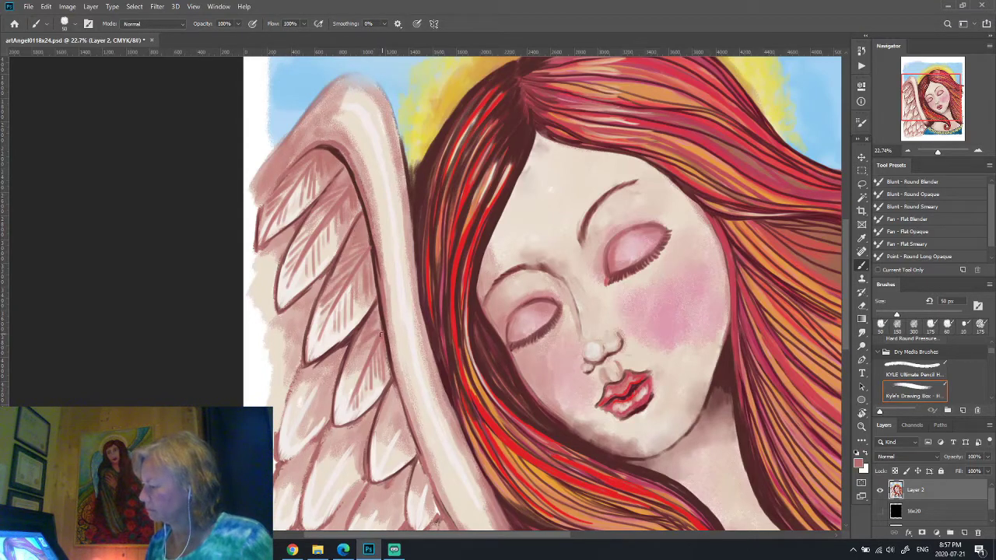
mouse_move(347, 405)
left_mouse_down()
mouse_move(367, 341)
mouse_move(359, 249)
left_mouse_up()
Extend the hatching strokes across several more wing feathers.
scroll(427, 366, "down", 3)
mouse_move(305, 352)
left_mouse_down()
mouse_move(346, 270)
mouse_move(333, 271)
left_mouse_up()
left_click_drag(334, 417, 388, 319)
left_click_drag(333, 400, 365, 333)
mouse_move(400, 368)
left_mouse_down()
mouse_move(431, 312)
mouse_move(419, 336)
left_mouse_up()
mouse_move(299, 413)
left_mouse_down()
mouse_move(327, 350)
mouse_move(397, 263)
left_mouse_up()
scroll(389, 311, "down", 4)
left_click_drag(366, 323, 391, 289)
left_click_drag(428, 307, 442, 262)
Spread hatching down the lower wing feathers and over the upper-left feather.
left_click_drag(327, 382, 366, 282)
left_click_drag(293, 393, 314, 313)
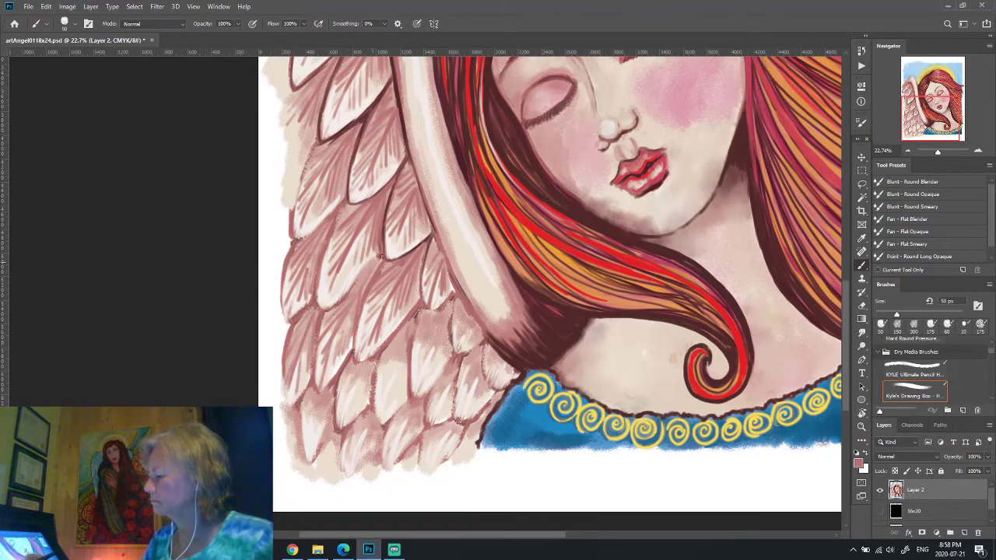
left_click_drag(347, 420, 368, 358)
left_click_drag(305, 461, 325, 397)
left_click_drag(379, 421, 403, 333)
left_click_drag(390, 396, 406, 325)
mouse_move(422, 393)
left_mouse_down()
mouse_move(440, 322)
mouse_move(476, 308)
left_mouse_up()
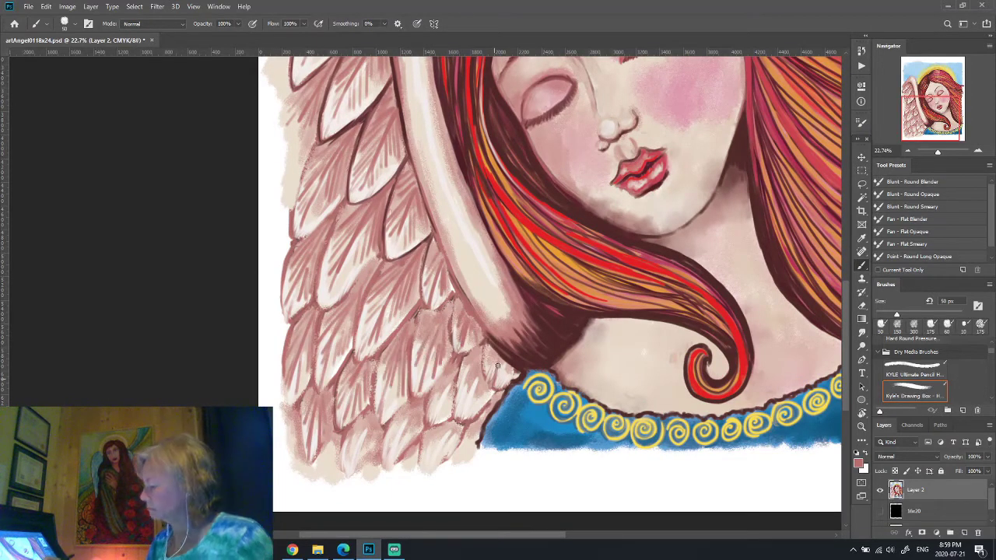
left_click_drag(432, 430, 453, 378)
left_click_drag(425, 471, 448, 423)
left_click_drag(346, 481, 372, 419)
left_click_drag(350, 464, 367, 428)
left_click_drag(321, 275, 335, 208)
Layer darker hatching over the wing, concentrating on the lower feathers.
left_click_drag(315, 314, 317, 270)
left_click_drag(328, 366, 379, 262)
left_click_drag(346, 324, 382, 255)
left_click_drag(337, 330, 375, 270)
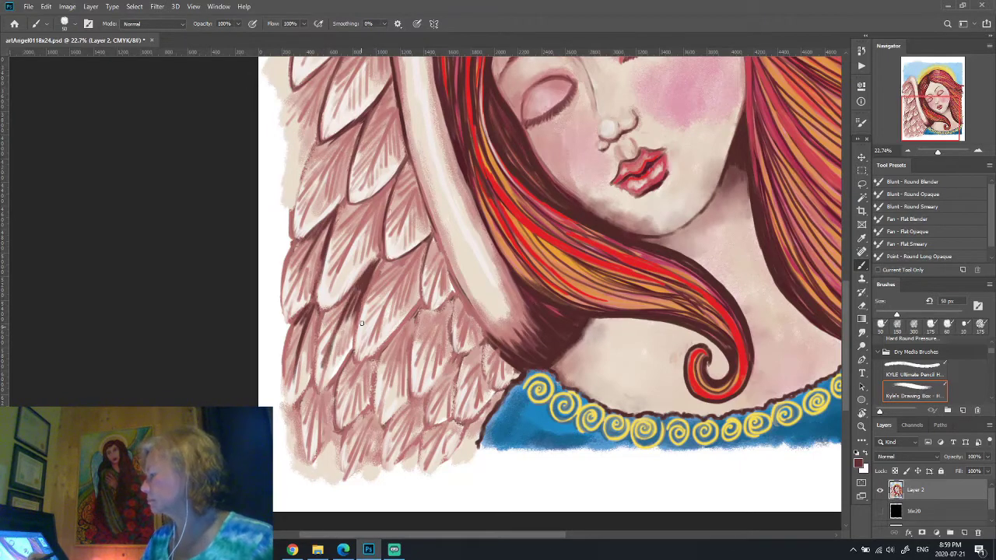
left_click_drag(350, 409, 370, 359)
mouse_move(389, 397)
left_mouse_down()
mouse_move(420, 311)
mouse_move(451, 302)
left_mouse_up()
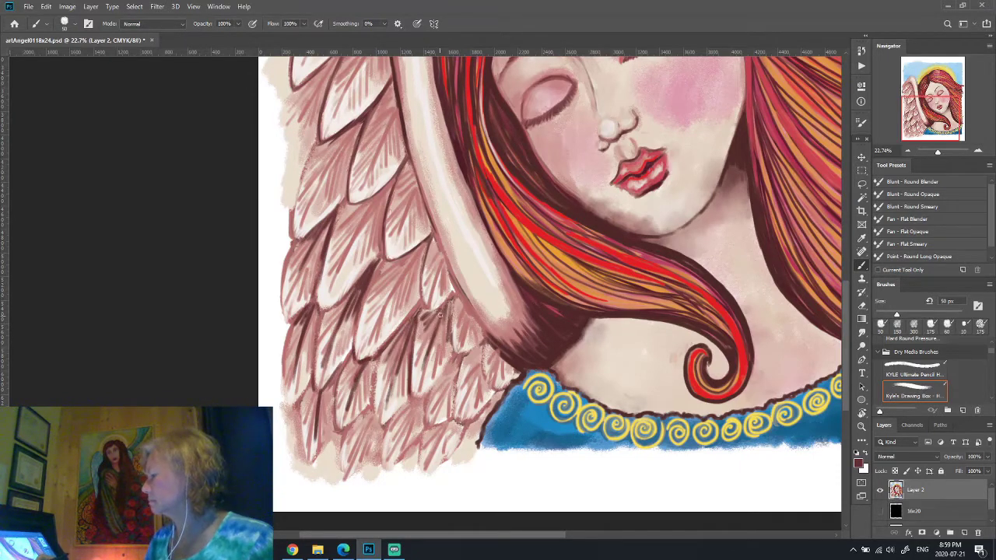
left_click_drag(396, 448, 425, 397)
left_click_drag(353, 467, 376, 409)
left_click_drag(327, 406, 339, 369)
left_click_drag(433, 390, 456, 357)
left_click_drag(426, 405, 484, 344)
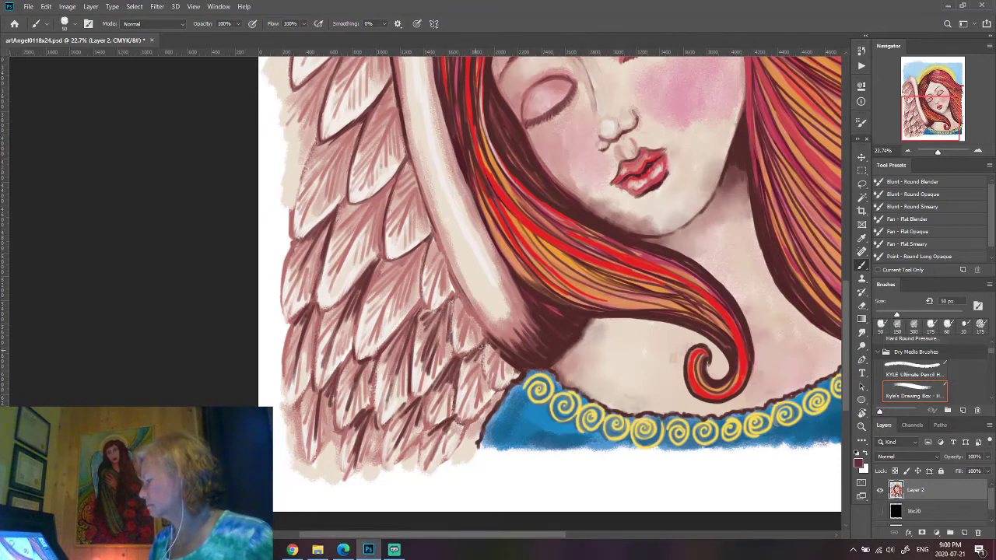
left_click_drag(464, 409, 490, 369)
Hatch the middle and upper-left feathers and darken the wing edge beside the arm.
mouse_move(375, 335)
left_mouse_down()
mouse_move(426, 241)
mouse_move(403, 280)
left_mouse_up()
left_click_drag(410, 291, 433, 235)
left_click_drag(337, 280, 396, 172)
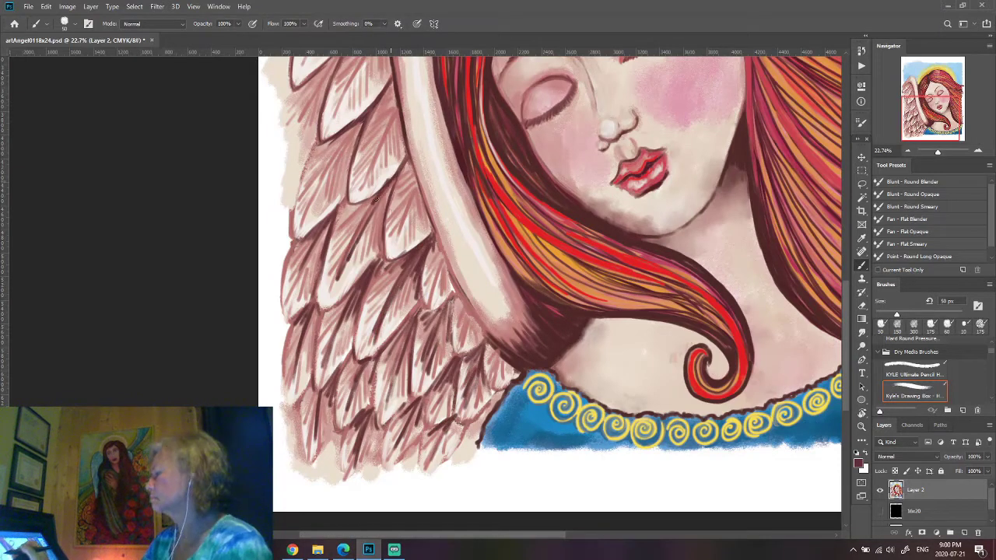
left_click_drag(369, 235, 393, 184)
left_click_drag(315, 202, 350, 133)
left_click_drag(321, 160, 360, 127)
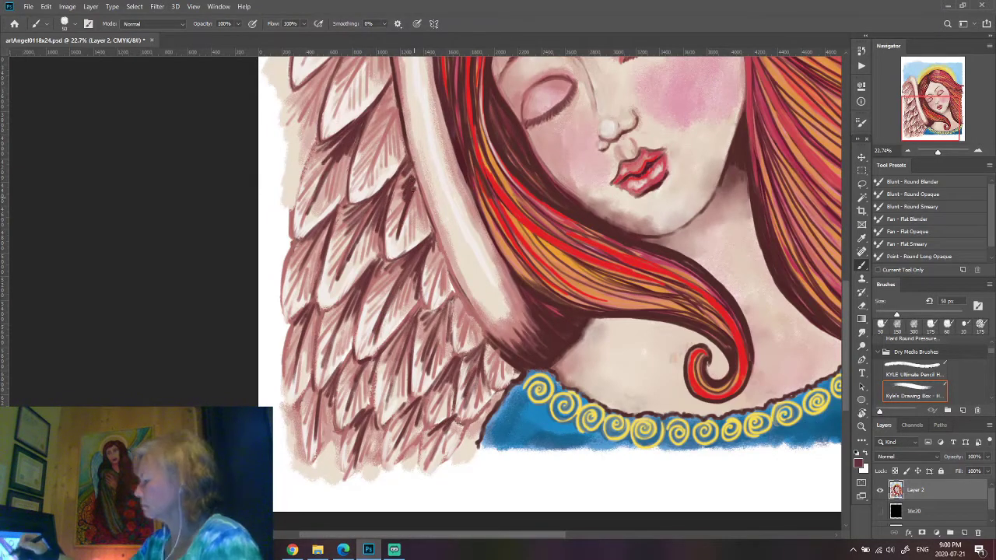
left_click_drag(413, 189, 458, 299)
left_click_drag(442, 257, 484, 347)
left_click_drag(354, 194, 396, 107)
left_click_drag(375, 142, 399, 79)
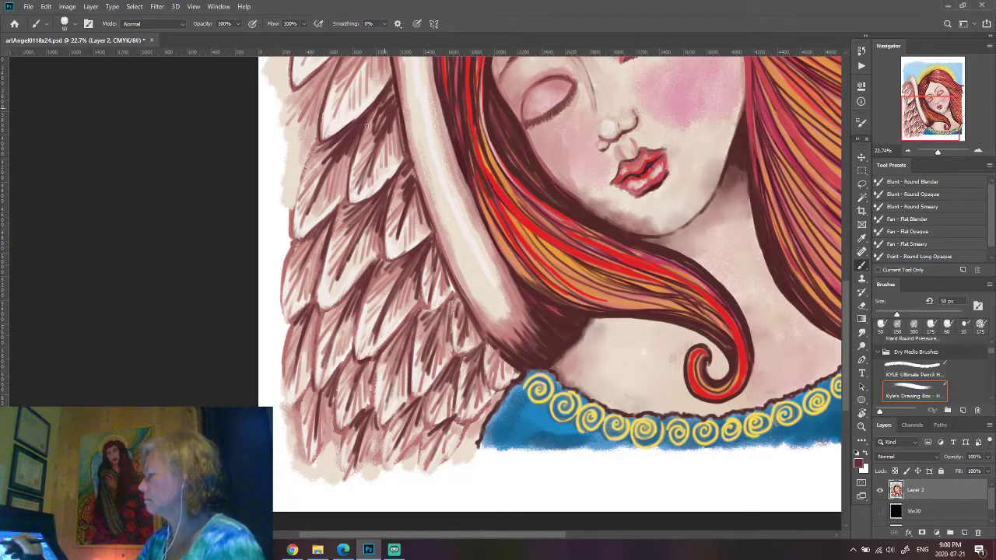
Add reddish-brown hatching to the feathers next to the raised arm.
left_click_drag(392, 165, 402, 112)
left_click_drag(366, 136, 383, 113)
left_click_drag(394, 207, 422, 159)
left_click_drag(341, 197, 355, 140)
left_click_drag(303, 245, 331, 214)
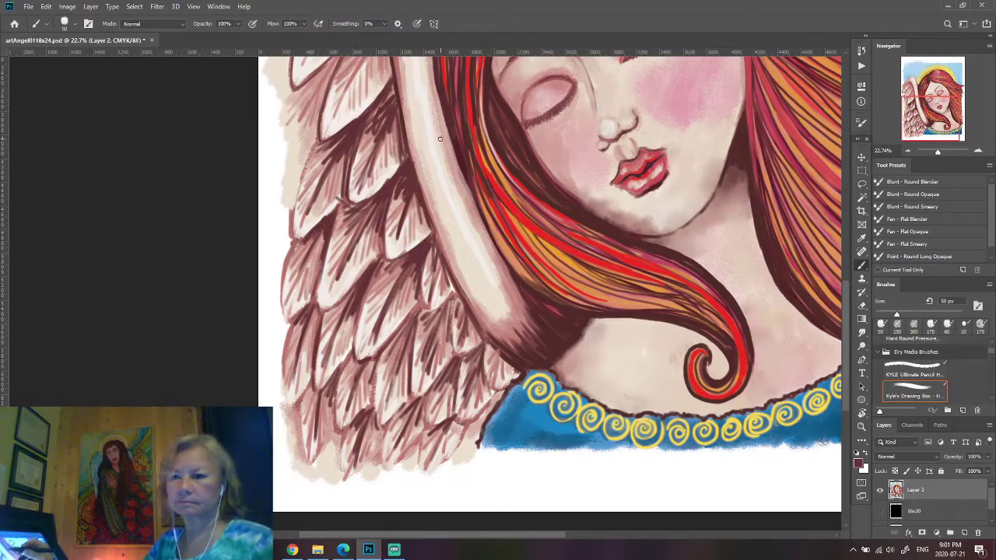
scroll(319, 321, "up", 5)
left_click_drag(391, 237, 412, 189)
left_click_drag(415, 146, 429, 219)
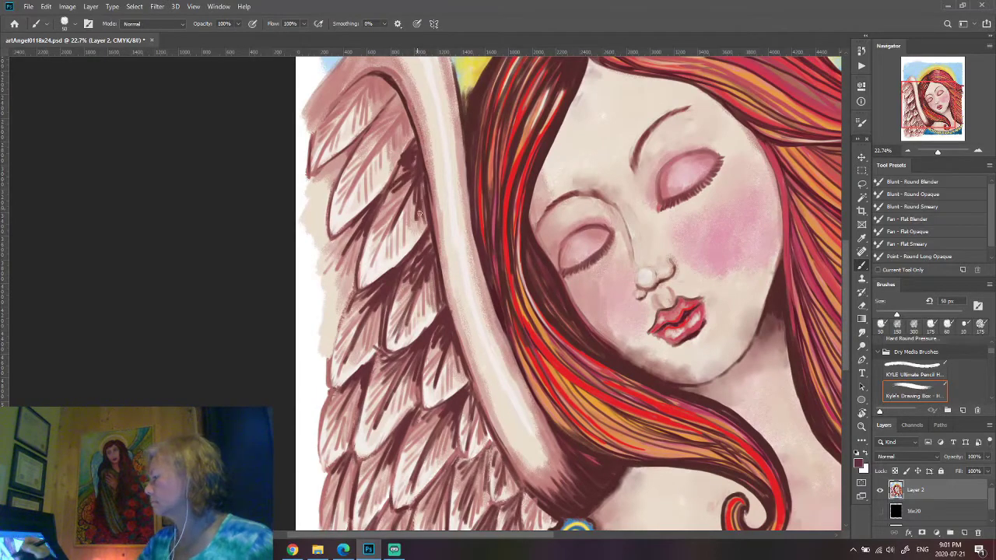
Hatch the upper wing feathers and add long thin strokes along the arm edge.
left_click_drag(347, 209, 402, 98)
left_click_drag(372, 147, 414, 109)
mouse_move(335, 167)
left_mouse_down()
mouse_move(361, 136)
mouse_move(378, 71)
left_mouse_up()
left_click_drag(381, 108, 403, 76)
left_click_drag(387, 162, 410, 120)
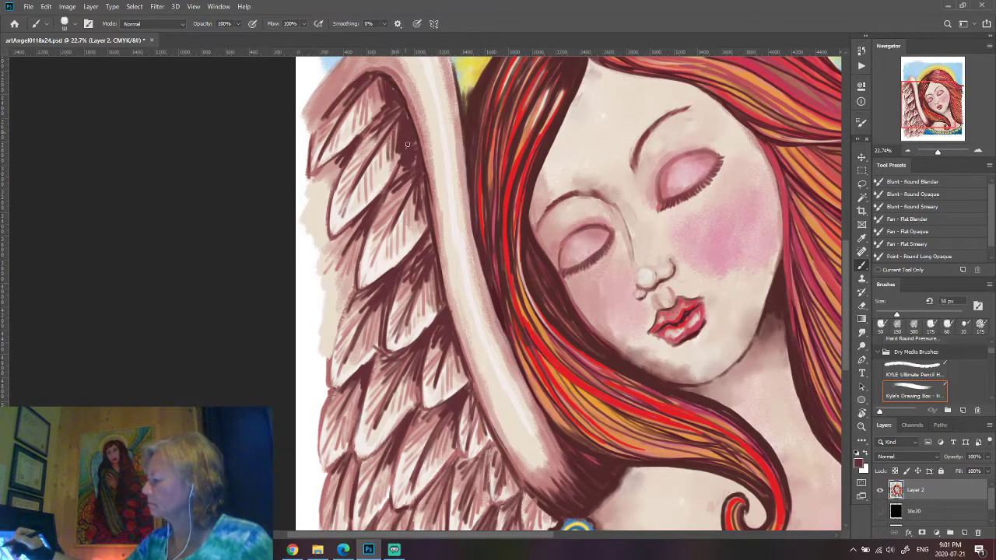
mouse_move(536, 467)
left_mouse_down()
mouse_move(450, 264)
mouse_move(466, 233)
left_mouse_up()
left_click_drag(532, 436, 445, 179)
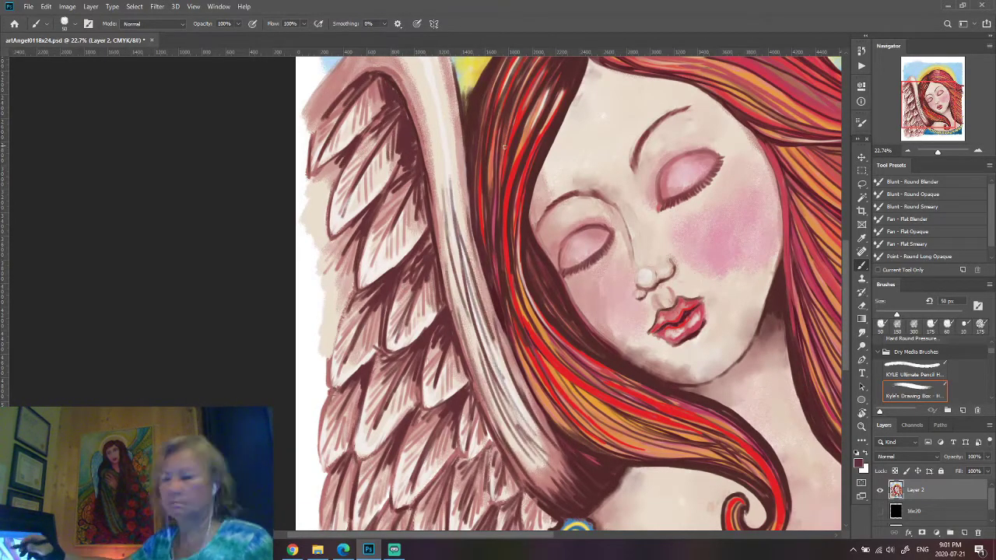
Pan to the lower wing, pick dark brown, and outline the hair edge beside the wing.
left_click_drag(503, 146, 546, 204)
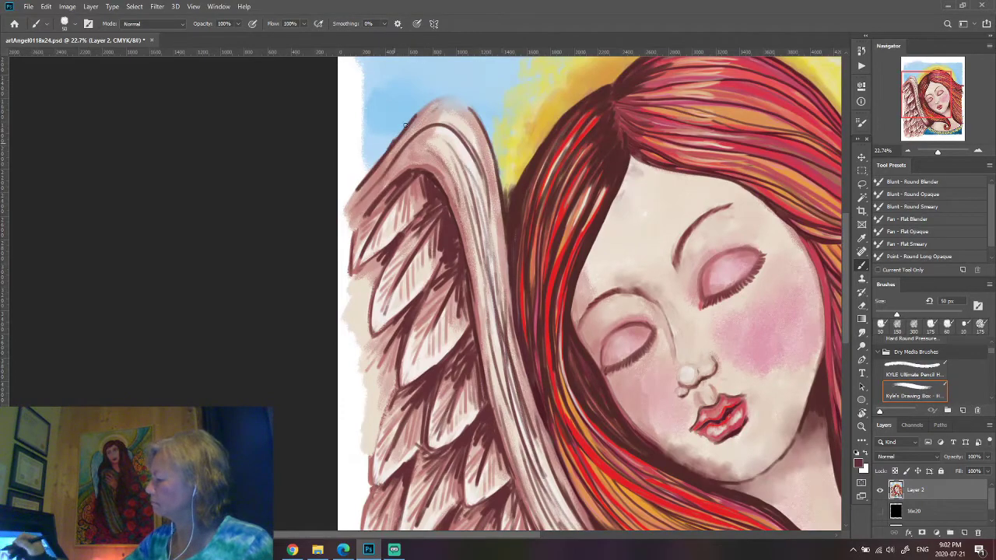
left_click_drag(509, 204, 490, 118)
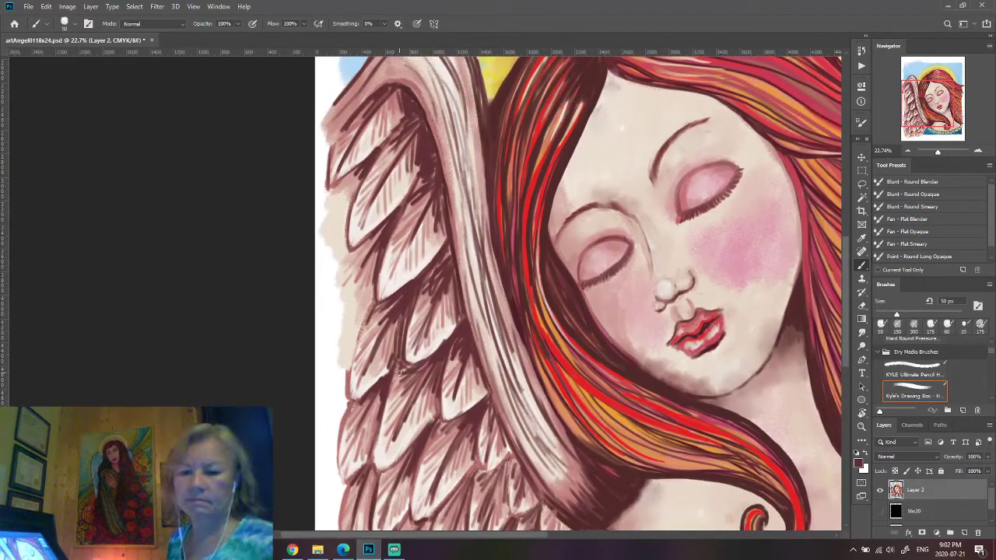
left_click(860, 465)
left_click(891, 162)
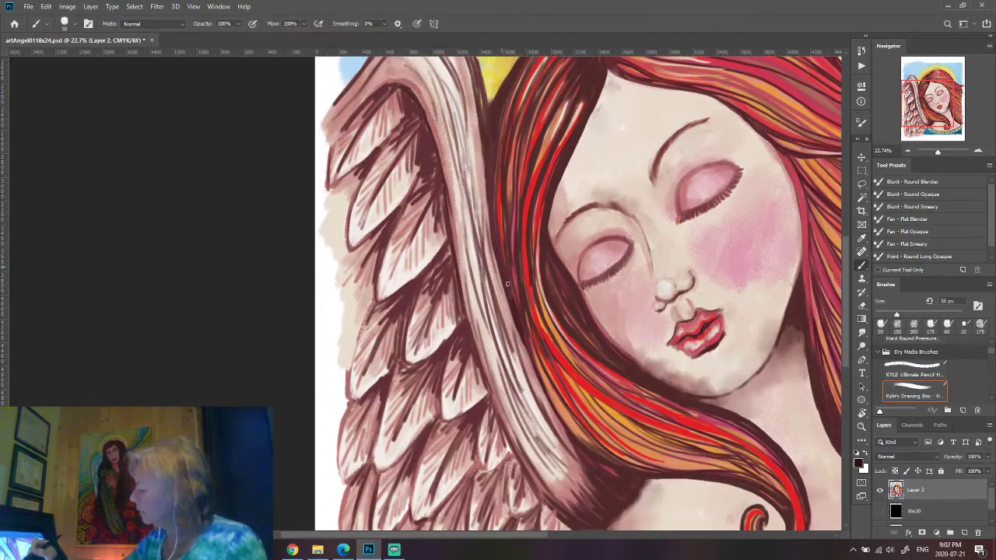
mouse_move(498, 171)
left_mouse_down()
mouse_move(529, 349)
mouse_move(628, 476)
mouse_move(534, 377)
left_mouse_up()
left_click_drag(498, 137, 583, 441)
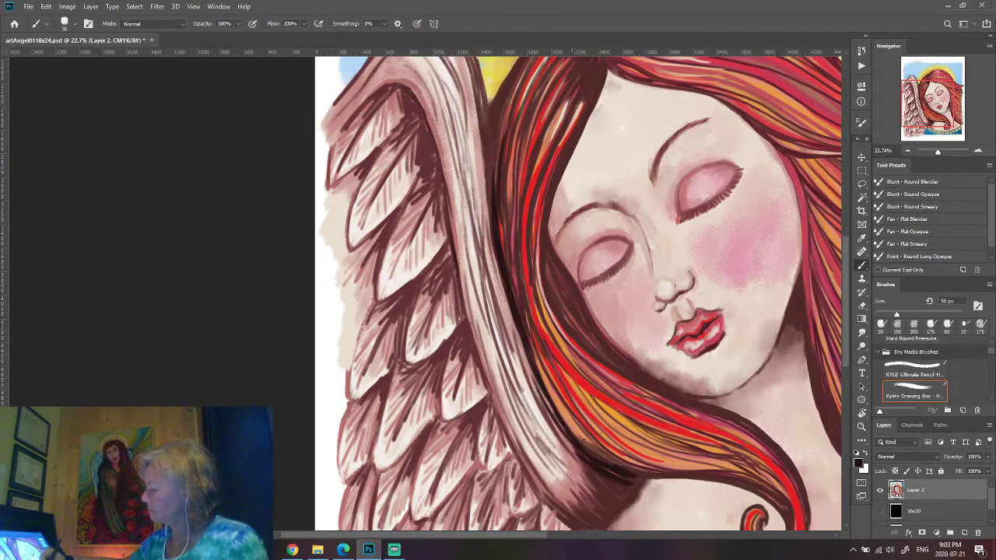
Darken the wing feather lines, the hair-wing boundary and the lower hair curl.
left_click_drag(451, 260, 467, 325)
left_click_drag(425, 244, 478, 364)
left_click_drag(382, 163, 435, 290)
left_click_drag(366, 125, 397, 168)
left_click_drag(394, 234, 445, 326)
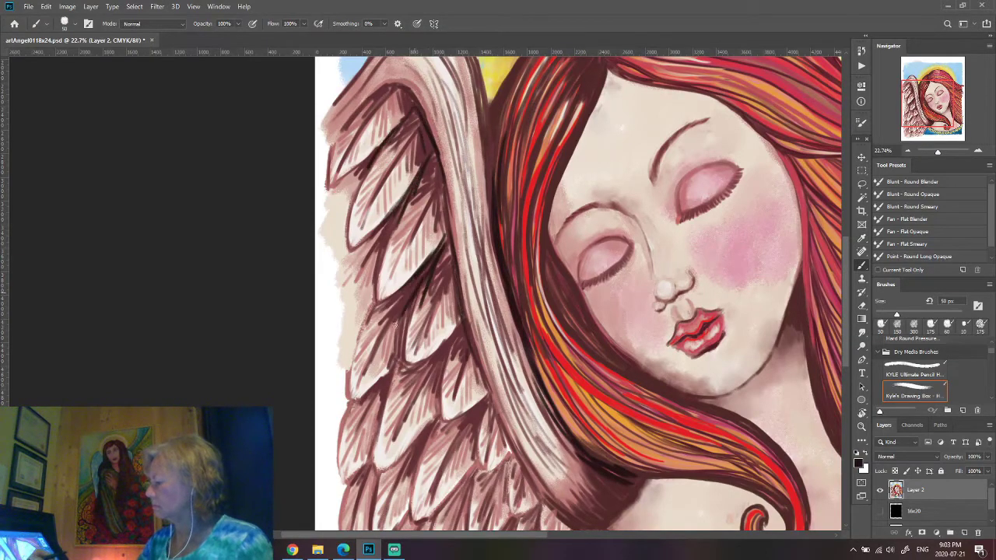
left_click_drag(405, 277, 457, 359)
left_click_drag(455, 398, 512, 474)
mouse_move(505, 424)
left_mouse_down()
mouse_move(452, 295)
mouse_move(514, 393)
left_mouse_up()
left_click_drag(360, 292, 380, 334)
left_click_drag(394, 300, 412, 332)
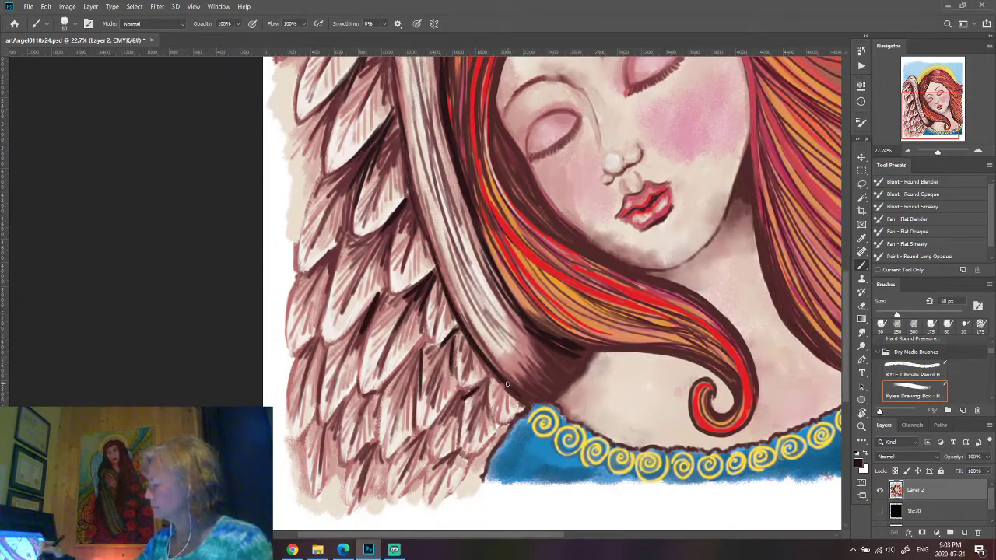
mouse_move(596, 350)
left_mouse_down()
mouse_move(440, 334)
mouse_move(571, 357)
mouse_move(581, 405)
left_mouse_up()
Outline the hair left of the face with dark strokes down past the chin.
left_click_drag(389, 124, 492, 356)
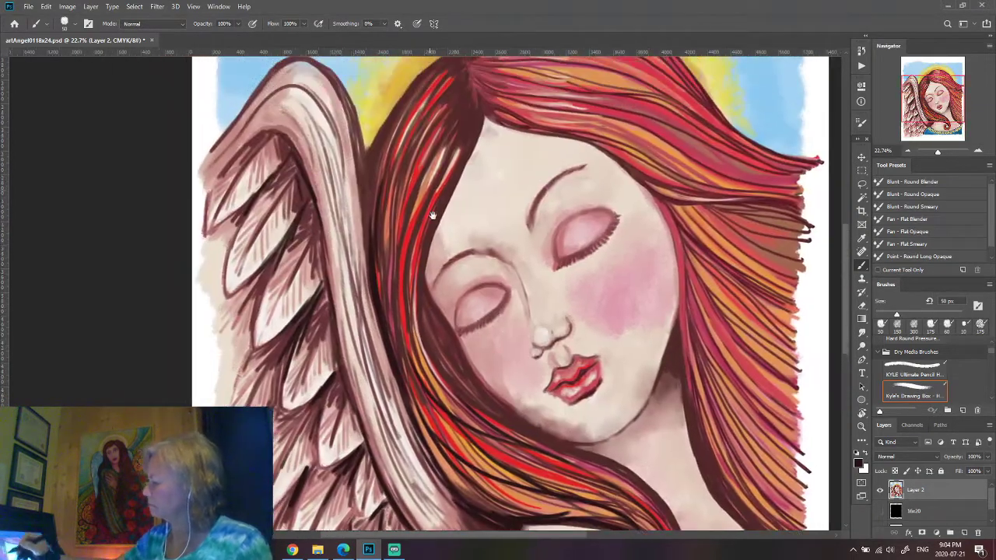
left_click_drag(470, 97, 389, 221)
left_click_drag(471, 154, 491, 213)
left_click_drag(472, 212, 430, 362)
left_click_drag(468, 189, 559, 484)
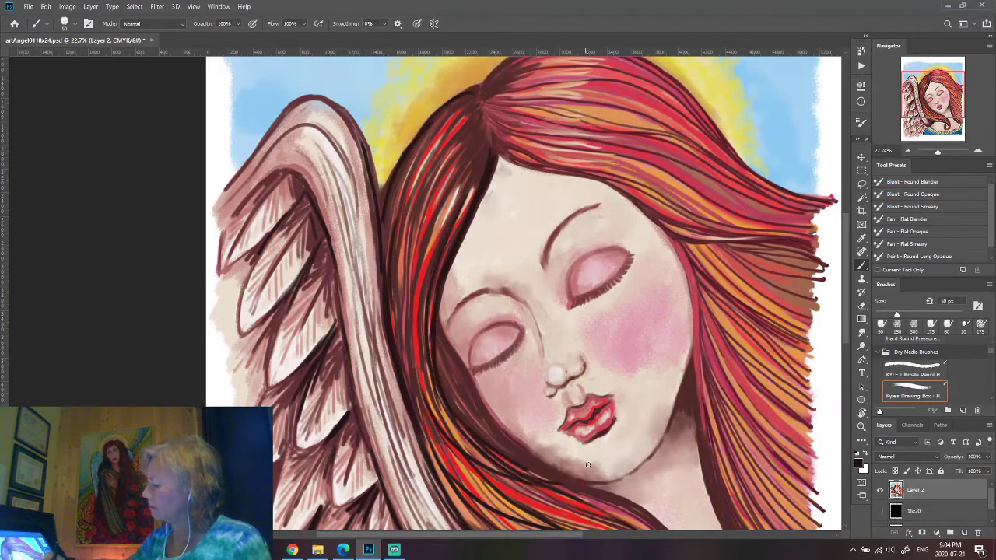
left_click_drag(460, 367, 358, 189)
mouse_move(358, 188)
left_mouse_down()
mouse_move(381, 242)
mouse_move(451, 334)
left_mouse_up()
left_click_drag(366, 224, 450, 339)
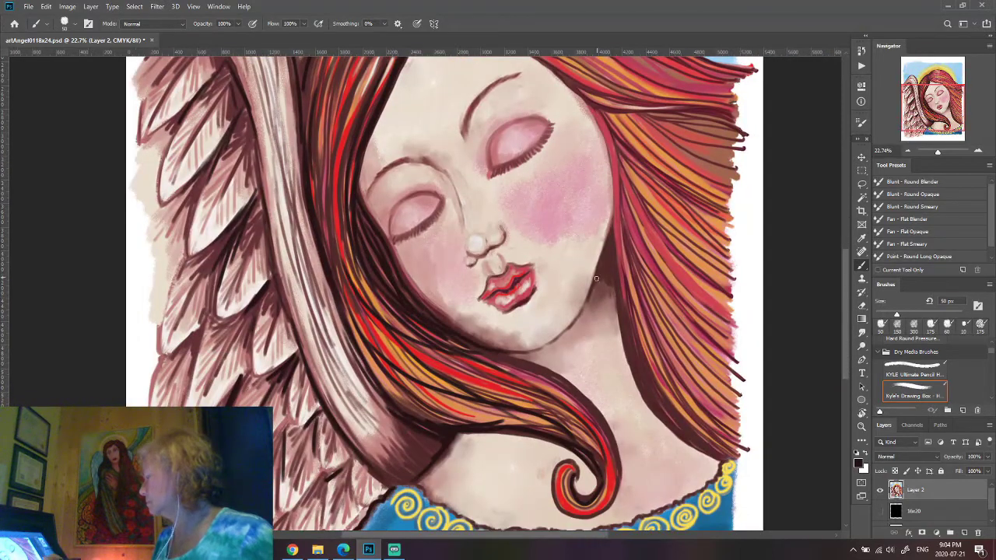
Darken the right hair edge and paint dark strands across the top and left edge.
left_click_drag(615, 286, 701, 448)
left_click_drag(595, 117, 619, 245)
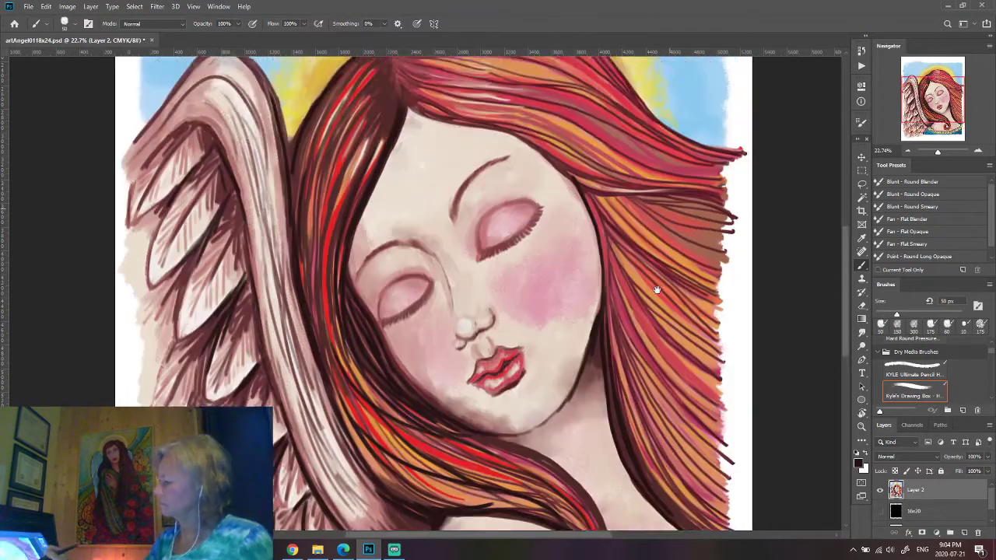
left_click_drag(656, 285, 634, 358)
mouse_move(521, 131)
left_mouse_down()
mouse_move(389, 163)
mouse_move(560, 237)
left_mouse_up()
left_click_drag(467, 214, 654, 288)
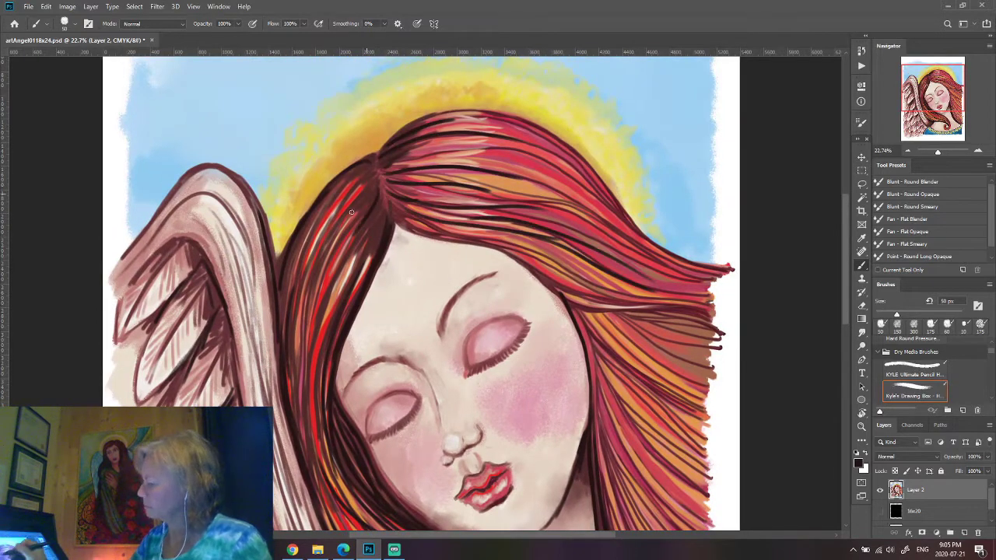
mouse_move(372, 166)
left_mouse_down()
mouse_move(344, 256)
mouse_move(307, 323)
left_mouse_up()
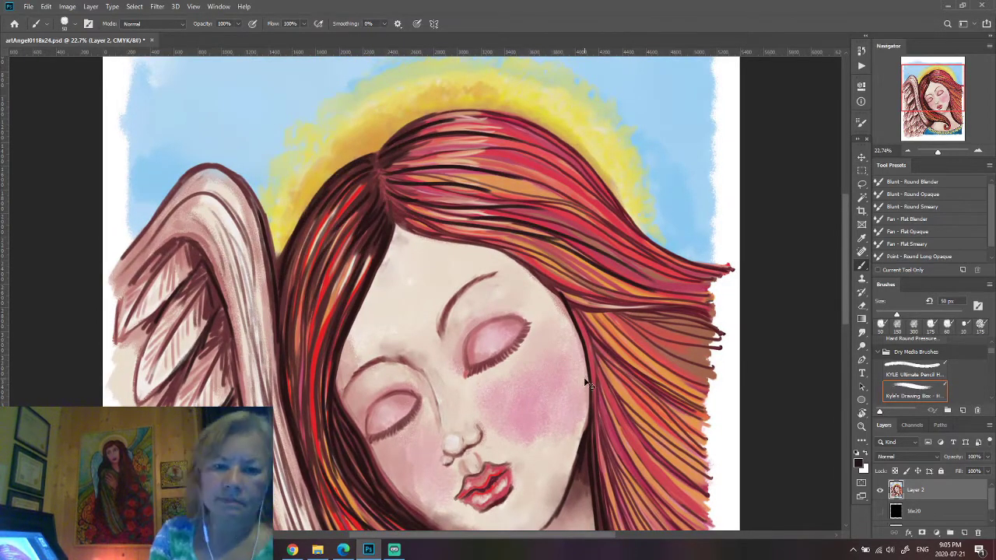
Zoom out to the whole painting and sweep dark strands through the hair.
key("ctrl+minus")
key("ctrl+minus")
scroll(585, 379, "up", 5)
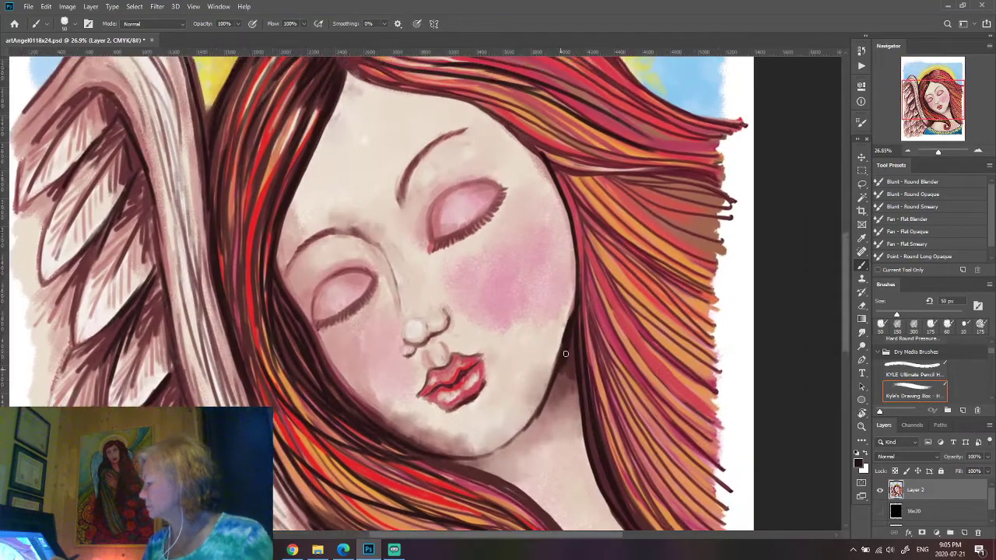
scroll(445, 194, "down", 2)
left_click_drag(342, 148, 599, 241)
left_click_drag(420, 128, 661, 222)
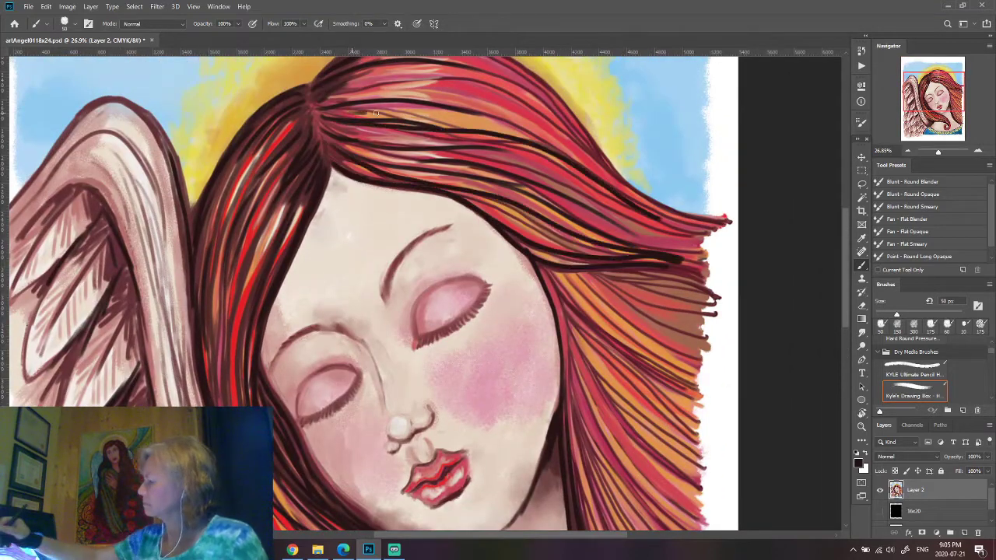
mouse_move(365, 113)
left_mouse_down()
mouse_move(615, 191)
mouse_move(685, 260)
left_mouse_up()
left_click_drag(400, 94, 529, 132)
left_click_drag(358, 92, 732, 269)
left_click_drag(572, 311, 545, 187)
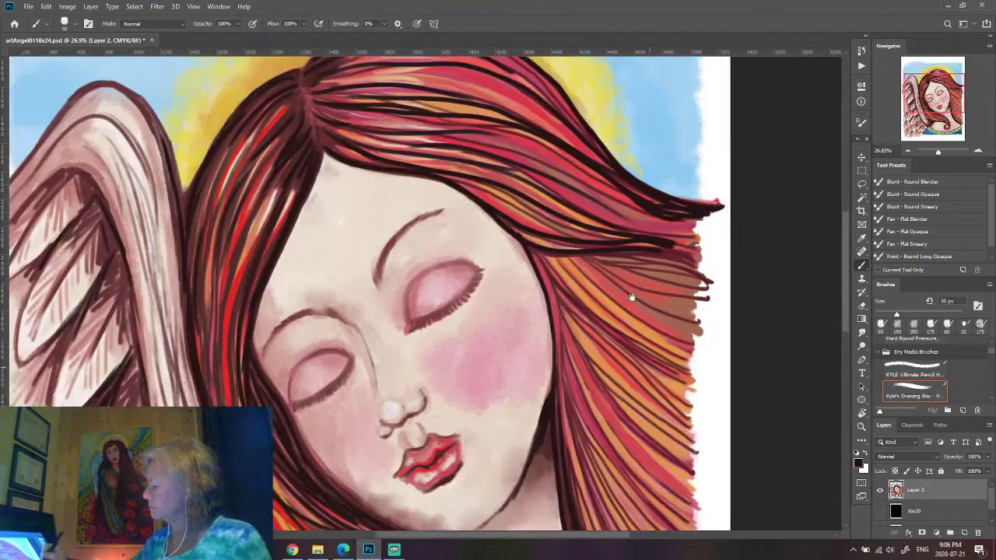
left_click_drag(639, 176, 533, 185)
left_click_drag(553, 234, 646, 498)
Add dark strands among the orange hair on the right side.
left_click_drag(543, 188, 654, 296)
left_click_drag(545, 218, 685, 288)
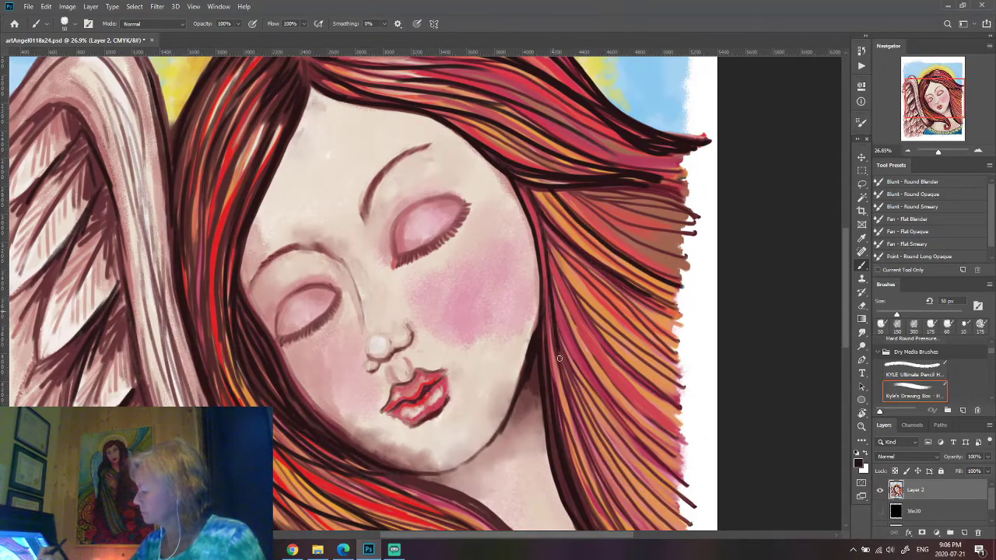
left_click_drag(548, 268, 686, 470)
left_click_drag(556, 352, 620, 490)
left_click_drag(545, 239, 675, 417)
left_click_drag(560, 292, 672, 443)
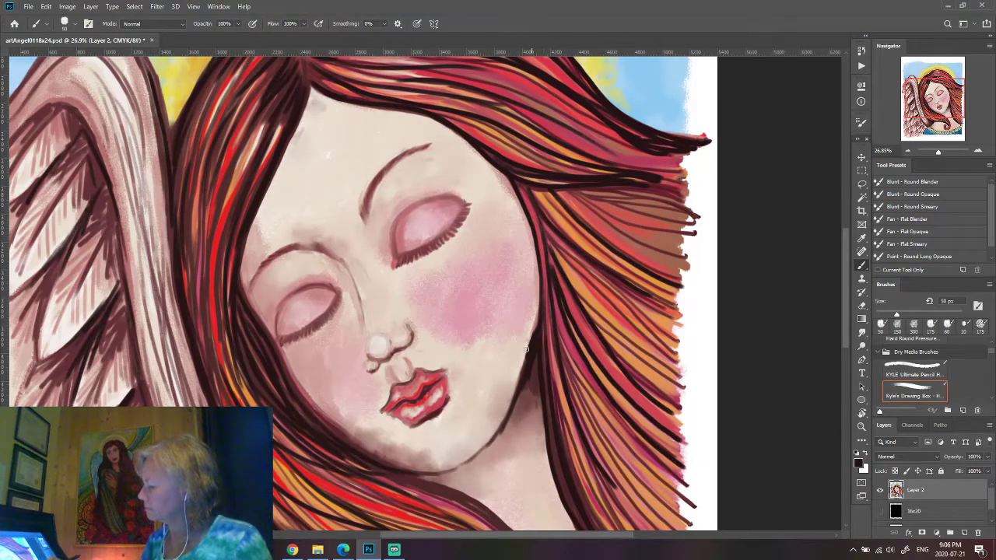
Choose a new colour and darken and thicken both eyebrows.
left_click(860, 464)
left_click(901, 160)
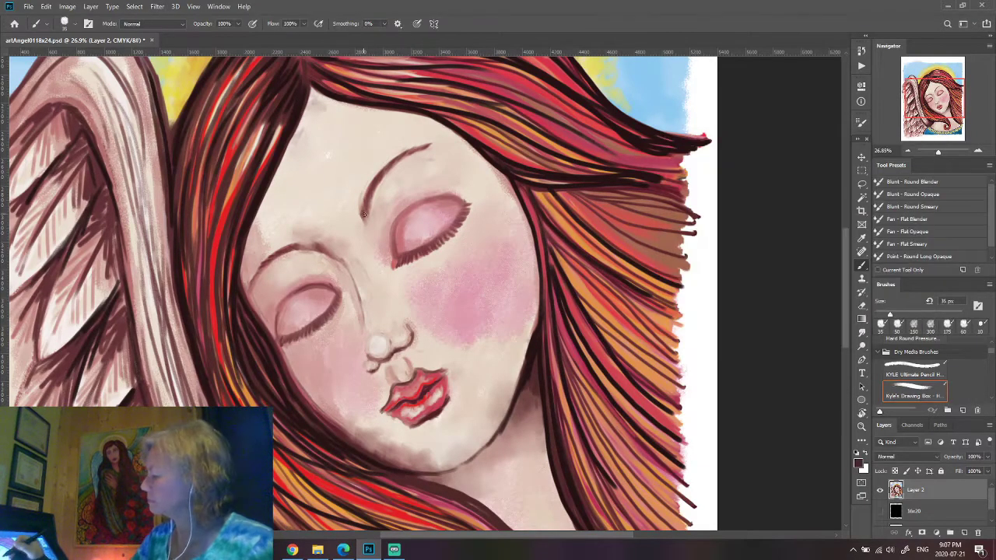
left_click_drag(370, 200, 405, 154)
left_click_drag(310, 244, 289, 250)
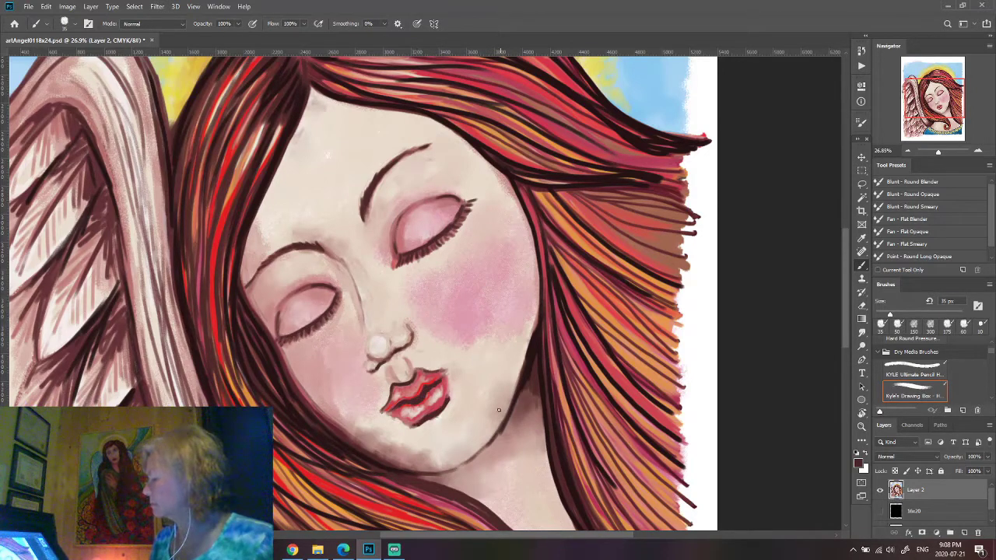
Switch to the soft pastel brush at 60 px.
left_click(68, 24)
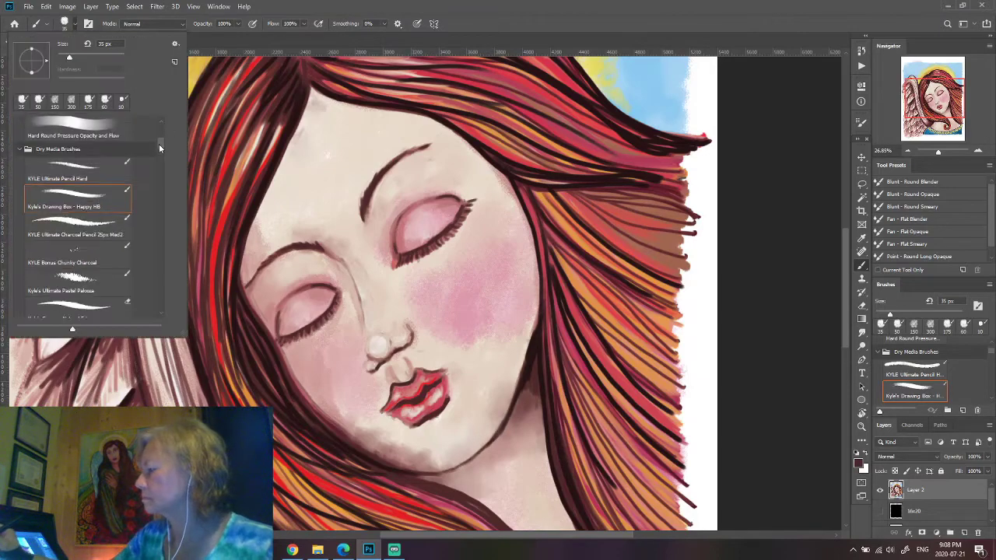
mouse_move(158, 144)
left_mouse_down()
mouse_move(160, 134)
mouse_move(161, 146)
left_mouse_up()
left_click(70, 224)
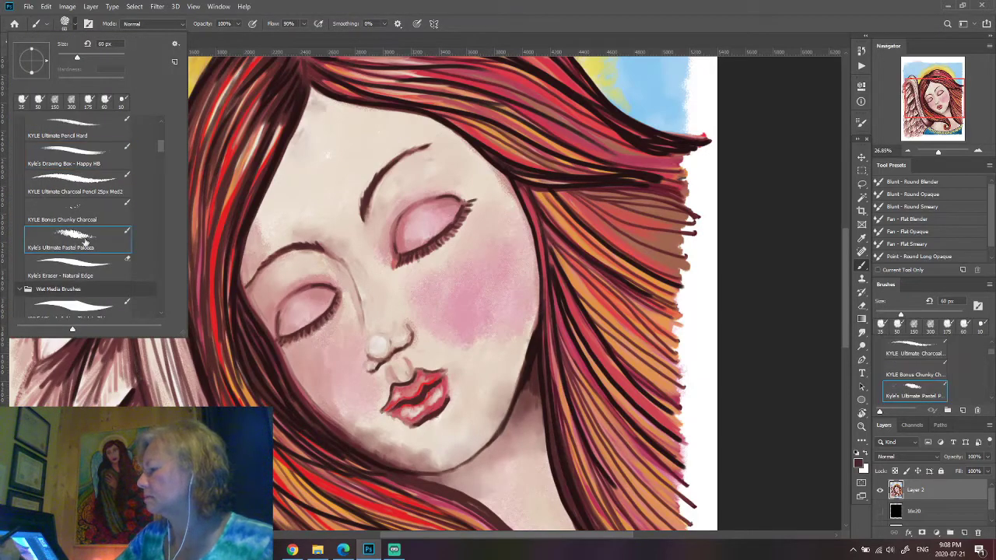
left_click(484, 391)
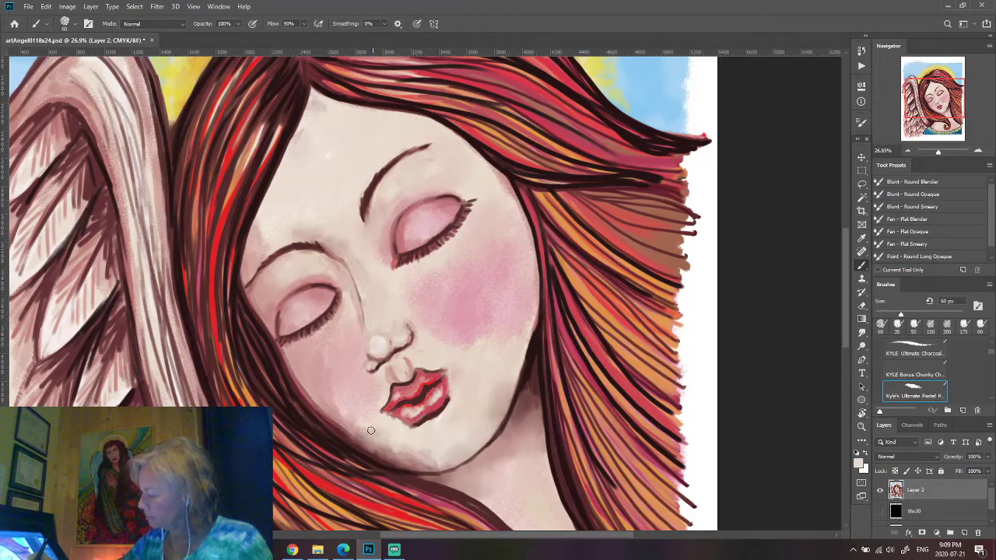
scroll(422, 455, "up", 3)
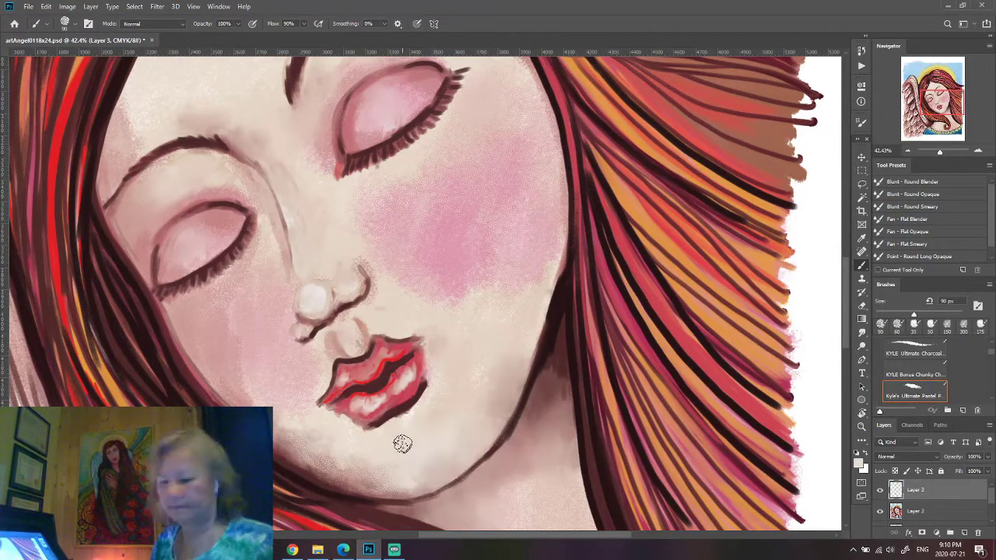
Blend the chin and jaw, shade under the lips with sampled skin tone, then select a natural-edged eraser.
mouse_move(322, 467)
left_mouse_down()
mouse_move(329, 454)
mouse_move(394, 477)
left_mouse_up()
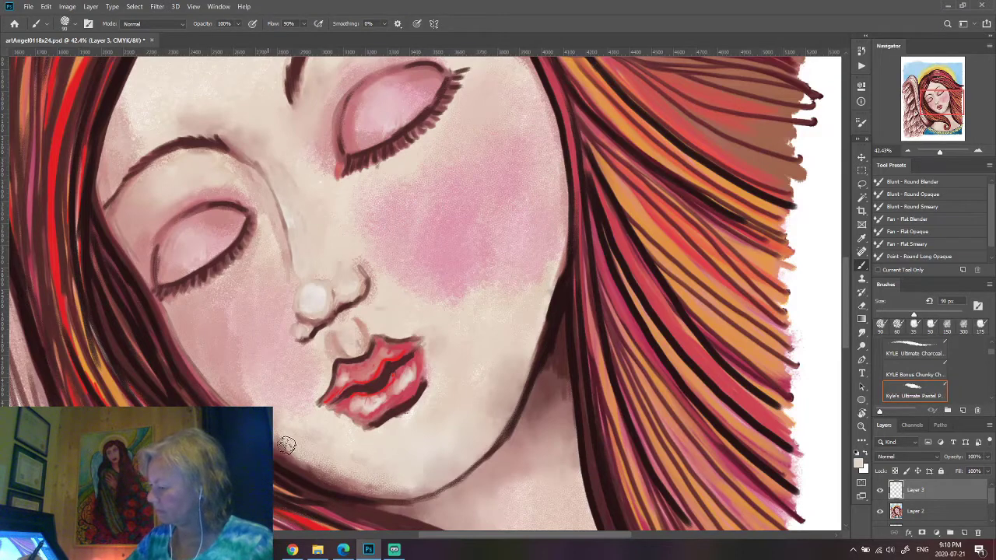
left_click(396, 435, "alt")
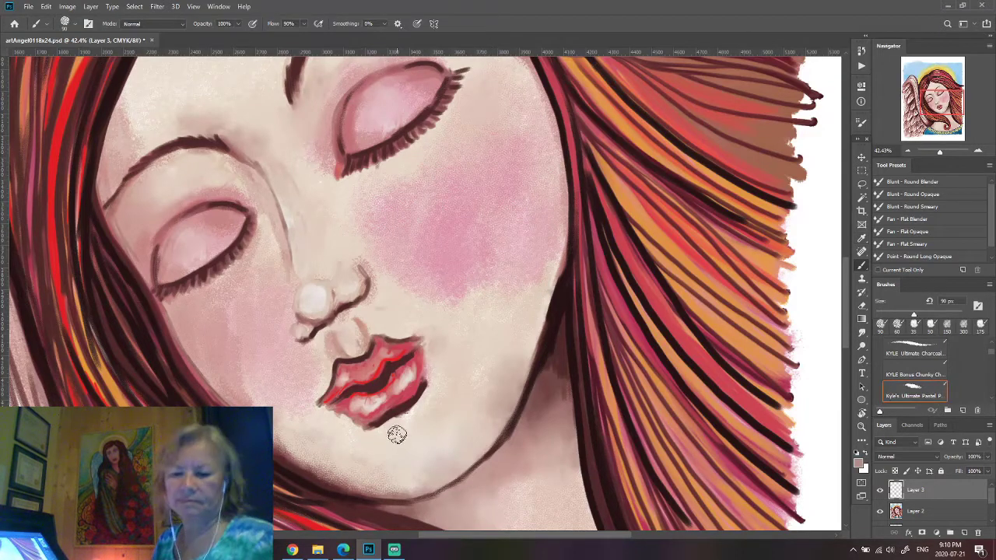
mouse_move(362, 464)
left_mouse_down()
mouse_move(451, 389)
mouse_move(348, 421)
left_mouse_up()
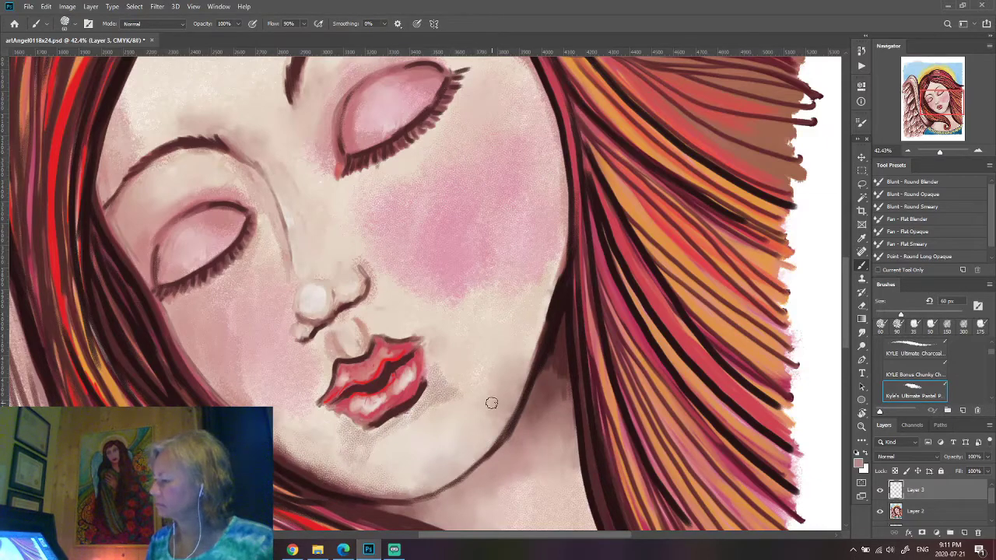
left_click(65, 23)
left_click(85, 299)
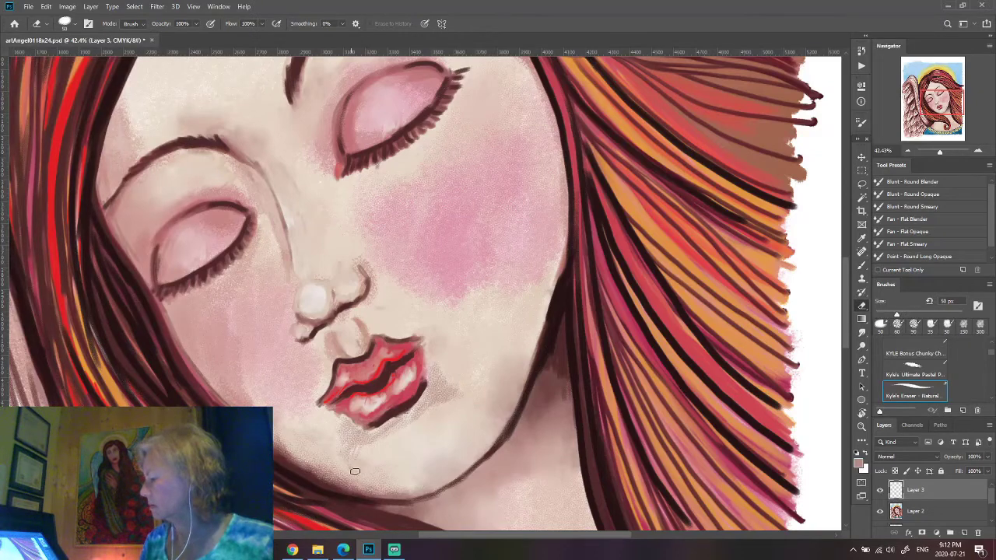
On Layer 2, select the Kyle's Real Oils - 01 Mixer Brush at 150 px.
left_click(925, 512)
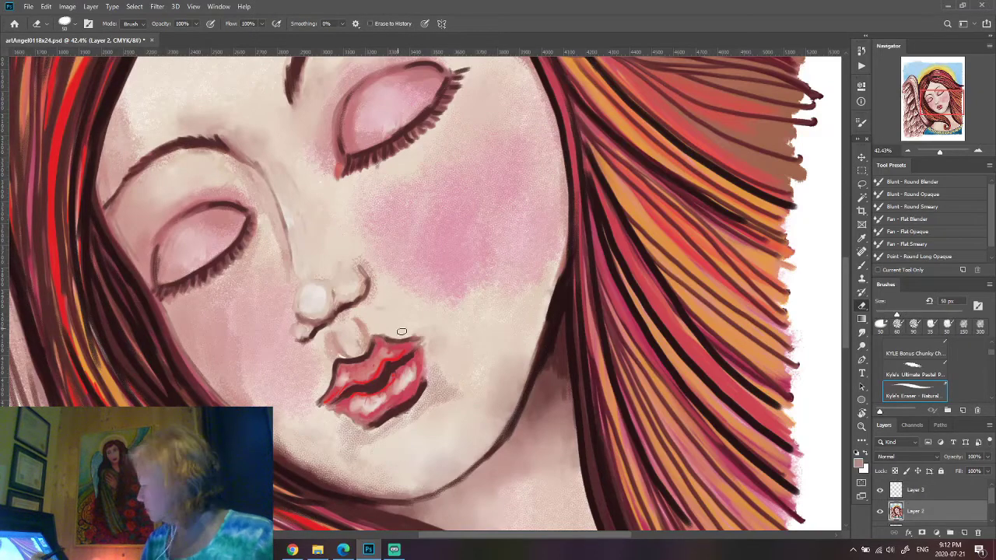
left_click(64, 24)
scroll(85, 218, "down", 2)
scroll(86, 218, "down", 1)
left_click(65, 24)
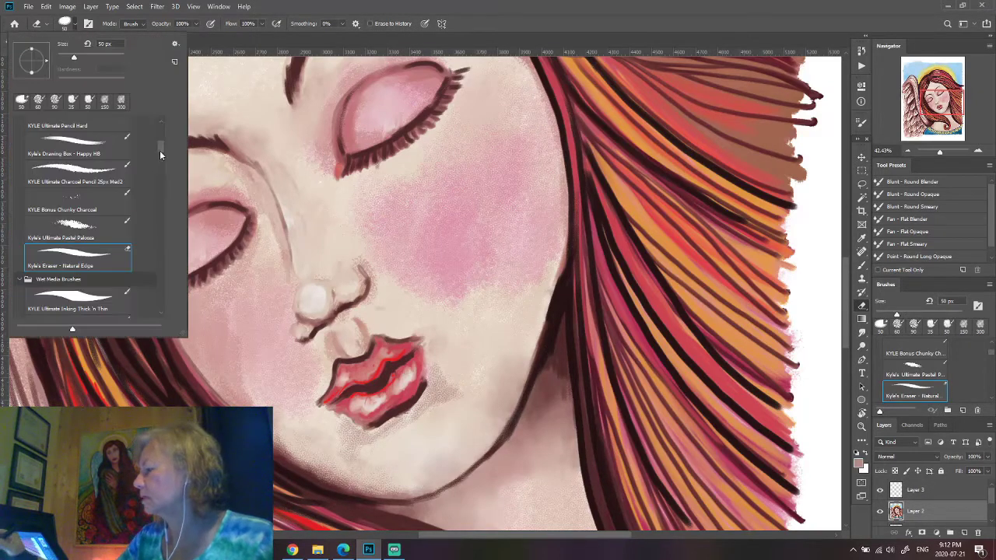
scroll(159, 152, "down", 1)
scroll(159, 156, "down", 1)
scroll(159, 156, "down", 1)
left_click(78, 269)
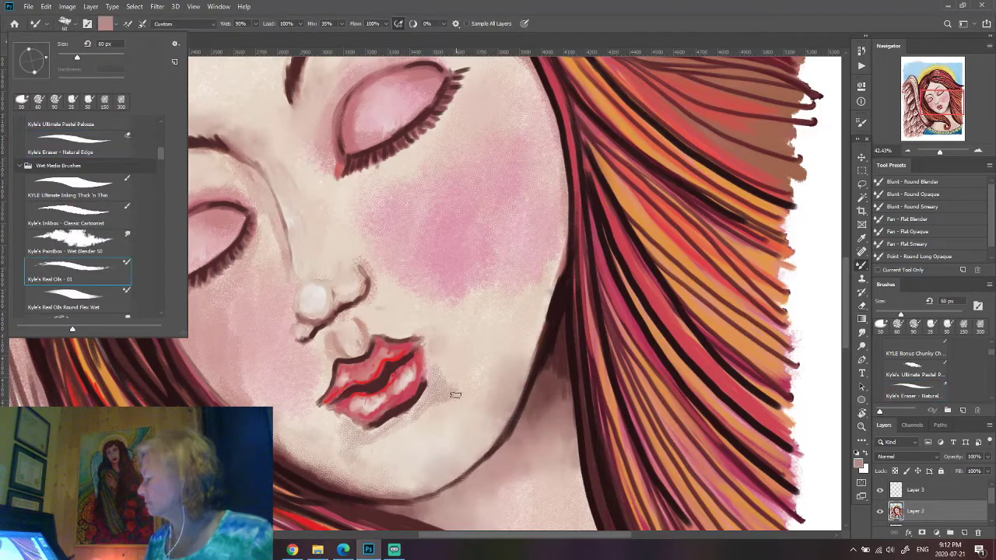
left_click(455, 395)
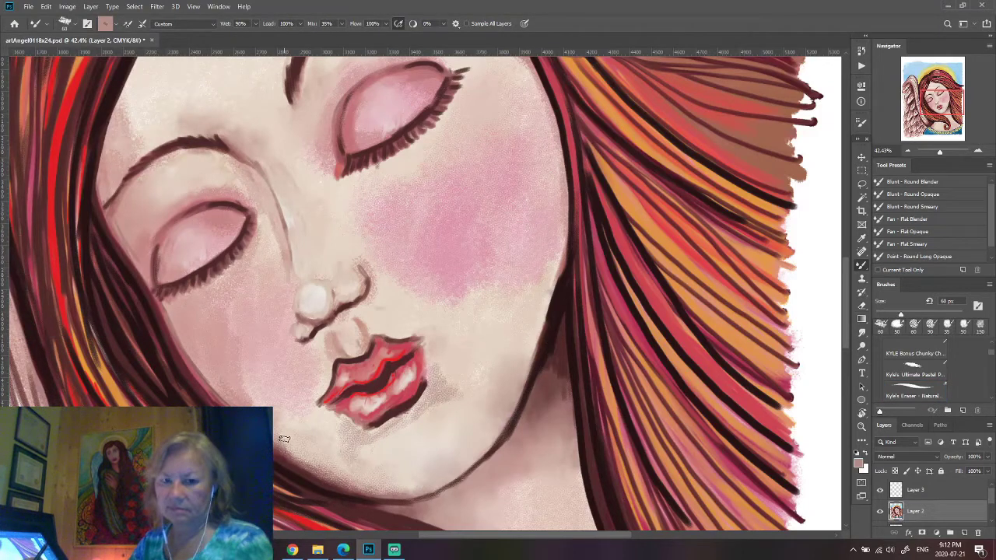
key("bracketright")
key("bracketright")
key("bracketright")
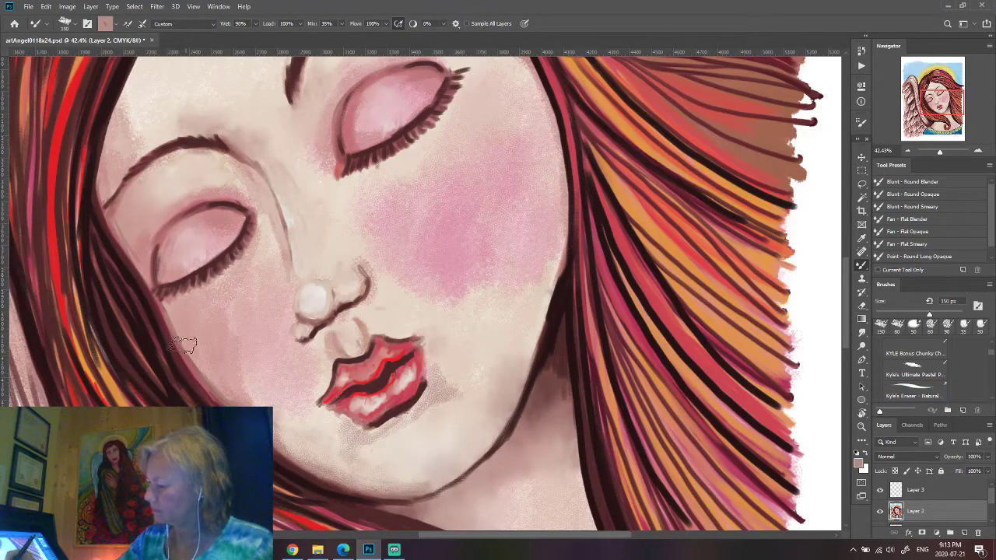
Blend the cheek and left eyelid, then shade the eye socket with sampled dark reddish-brown.
left_click_drag(183, 344, 167, 309)
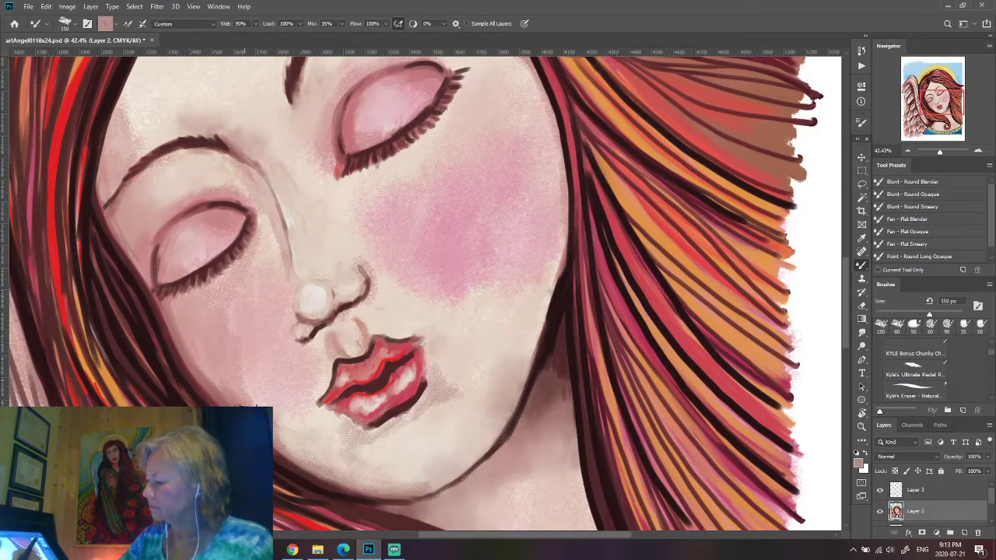
left_click_drag(160, 269, 139, 256)
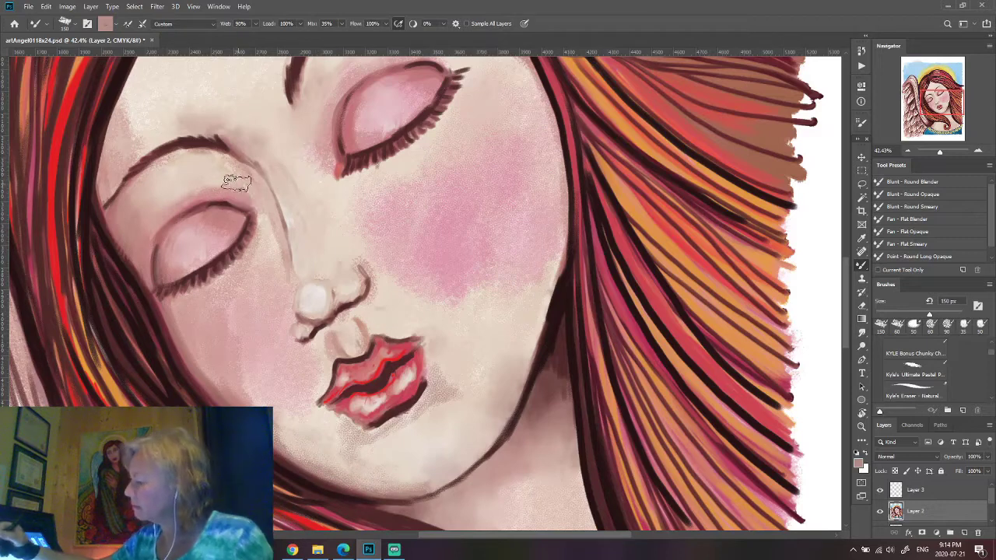
left_click(138, 207, "alt")
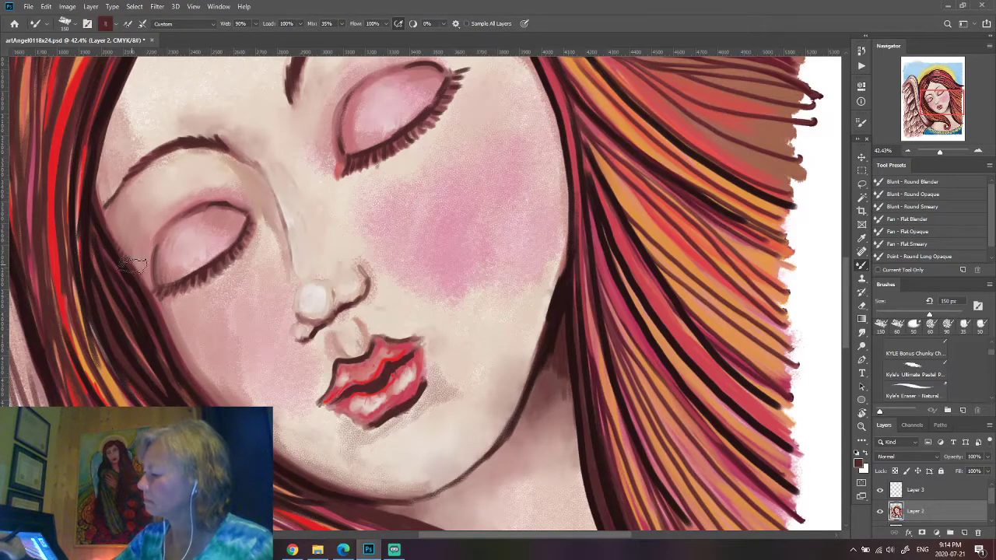
left_click_drag(146, 278, 240, 211)
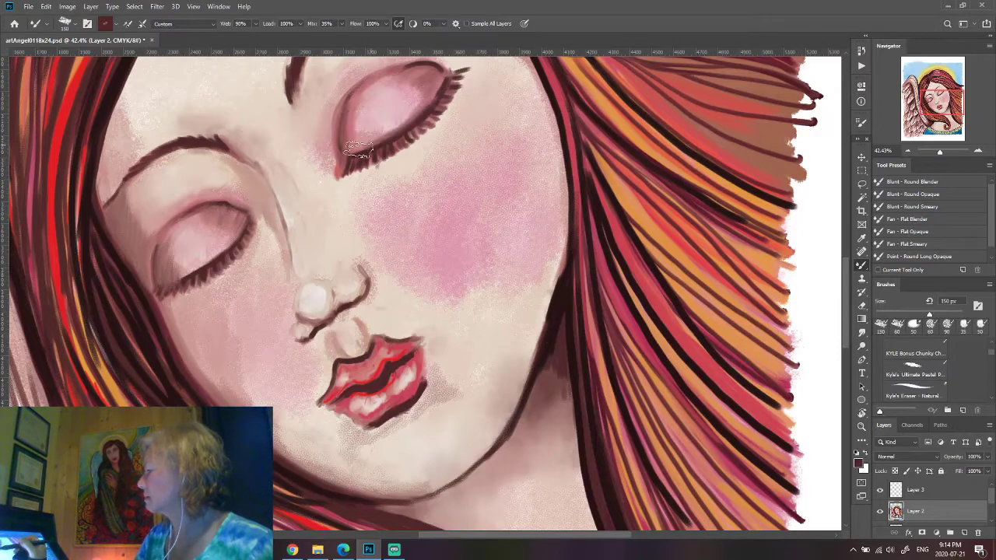
scroll(939, 499, "down", 1)
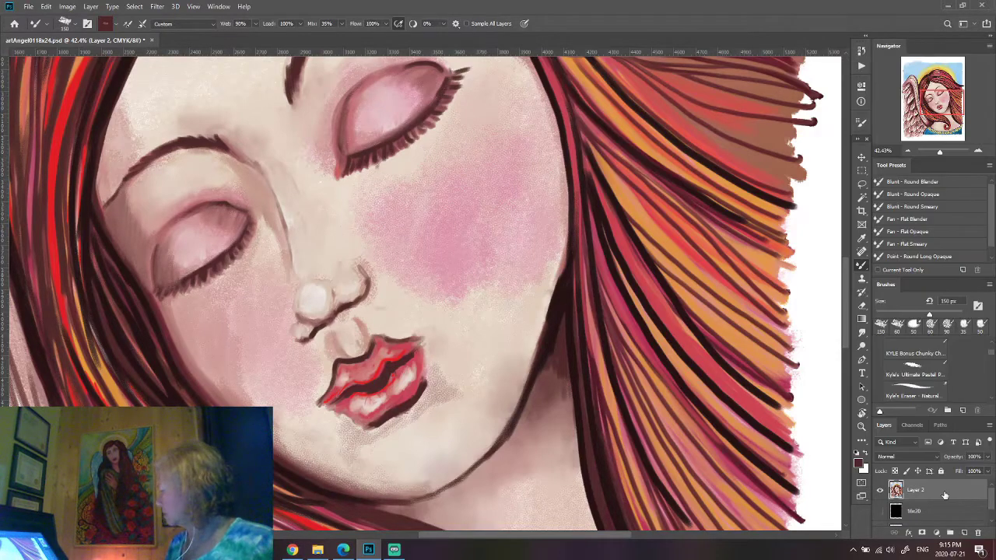
Save, then smudge below the lips and the jaw-side hair edge with a 60 px Smudge brush.
key("ctrl+s")
key("bracketleft")
key("bracketleft")
key("bracketleft")
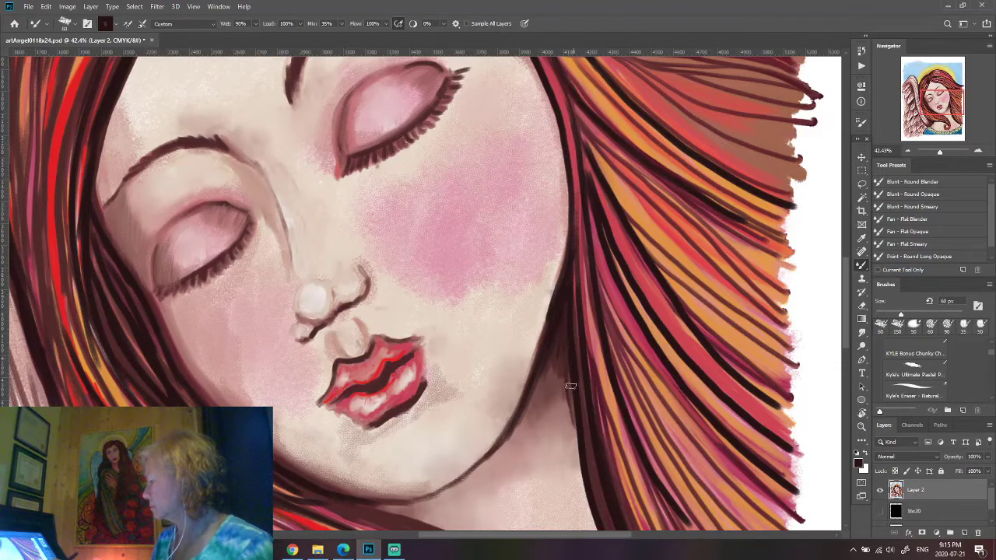
key("r")
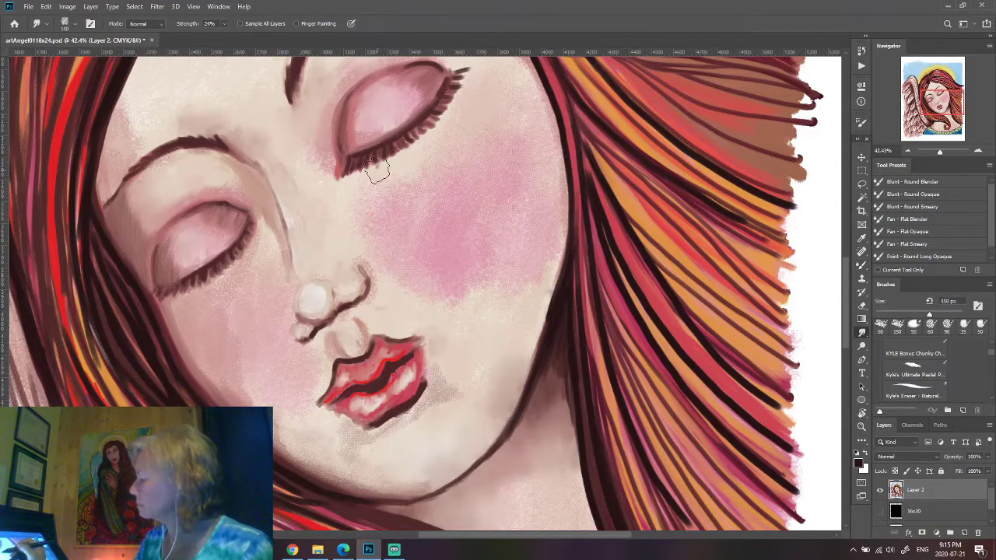
key("bracketleft")
key("bracketleft")
key("bracketleft")
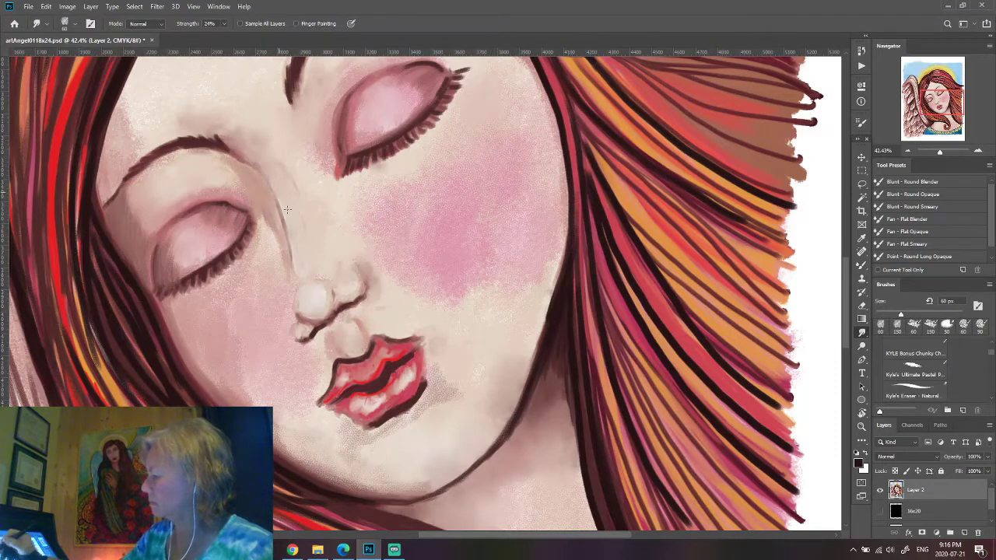
mouse_move(488, 418)
left_mouse_down()
mouse_move(361, 451)
mouse_move(297, 446)
left_mouse_up()
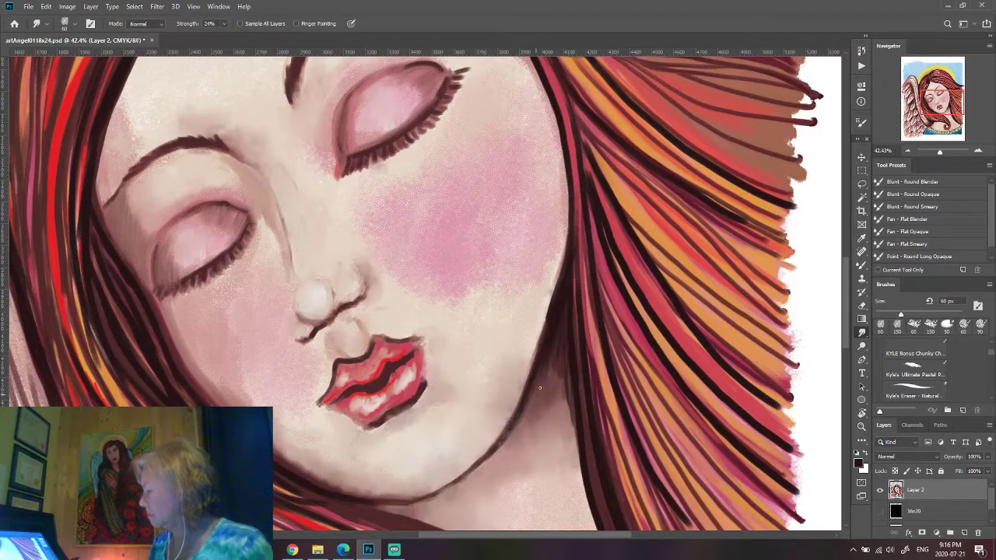
left_click_drag(576, 444, 561, 380)
key("ctrl+0")
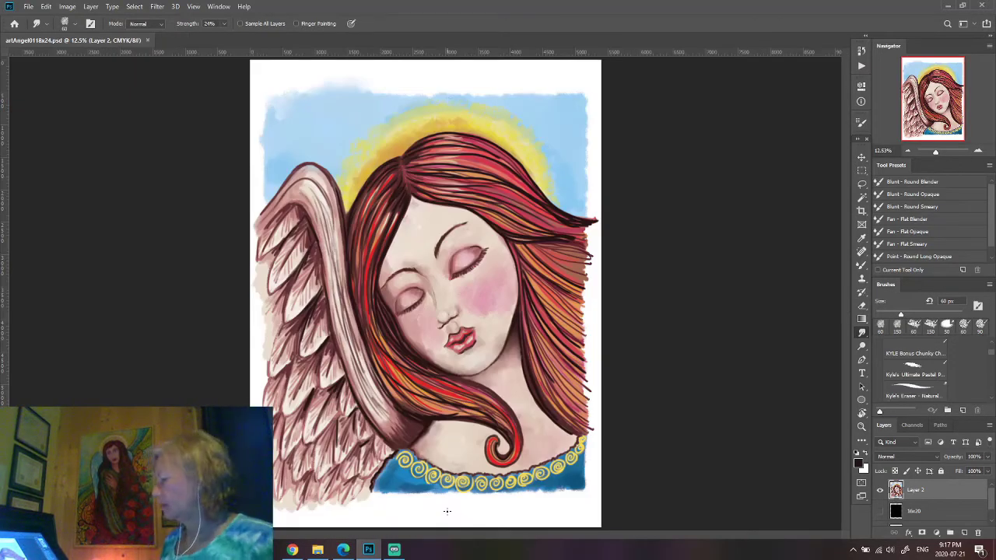
Blend the red hair strands left of the face with the oil mixer brush.
left_click_drag(408, 199, 437, 275)
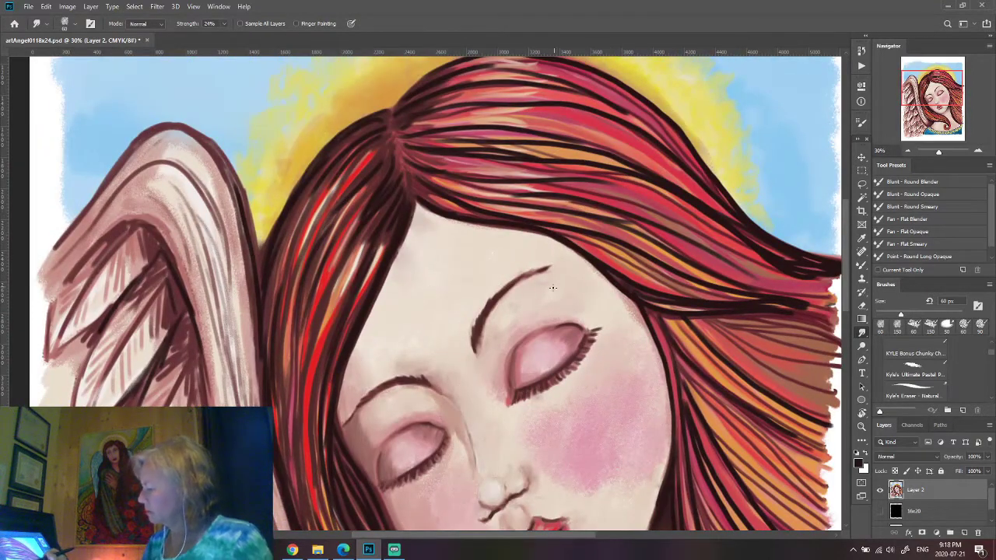
key("b")
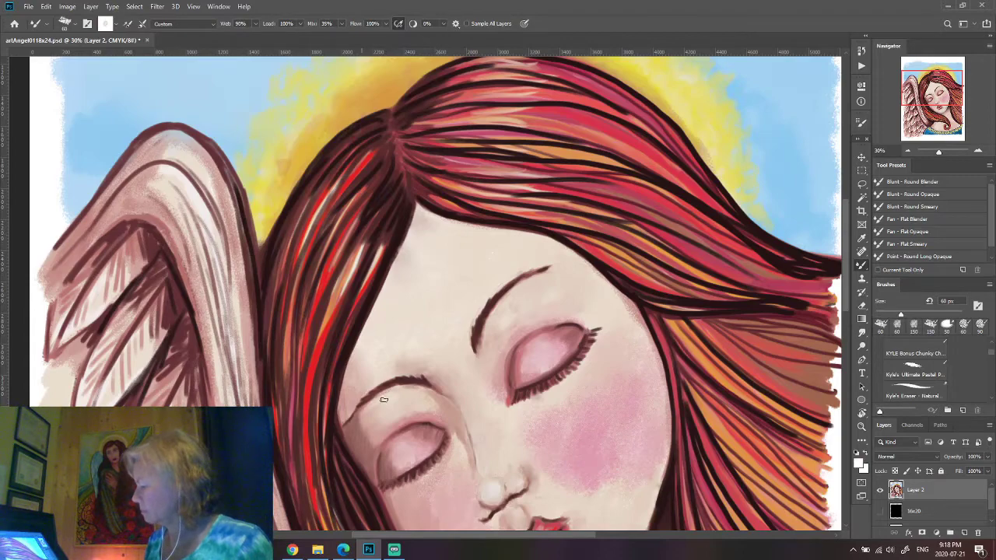
key("r")
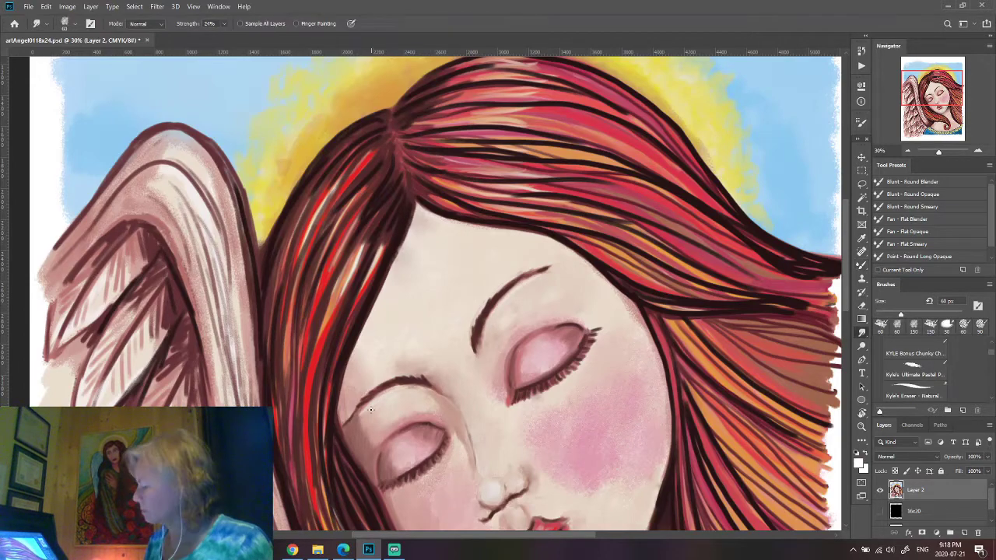
left_click_drag(533, 364, 519, 272)
key("b")
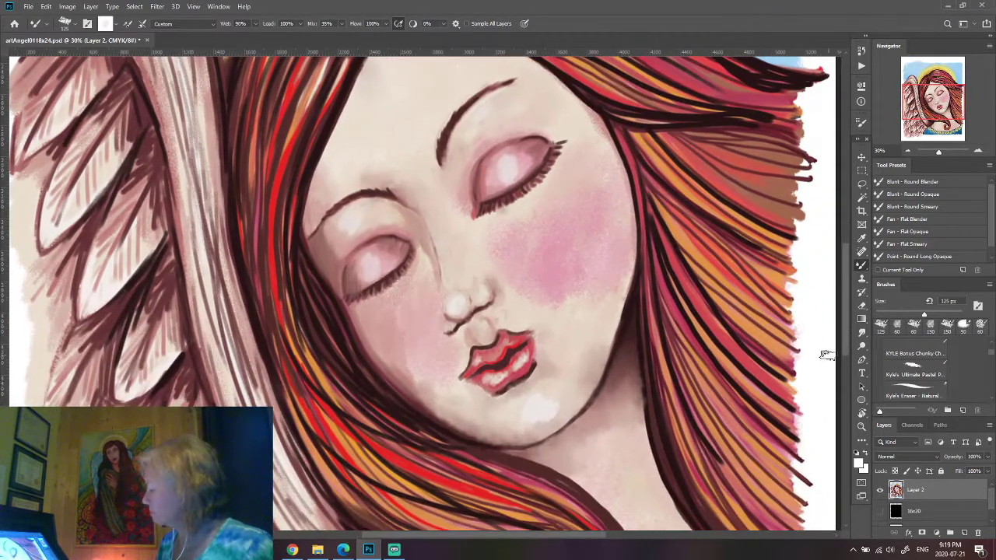
left_click_drag(548, 503, 551, 399)
key("r")
left_click_drag(624, 328, 642, 452)
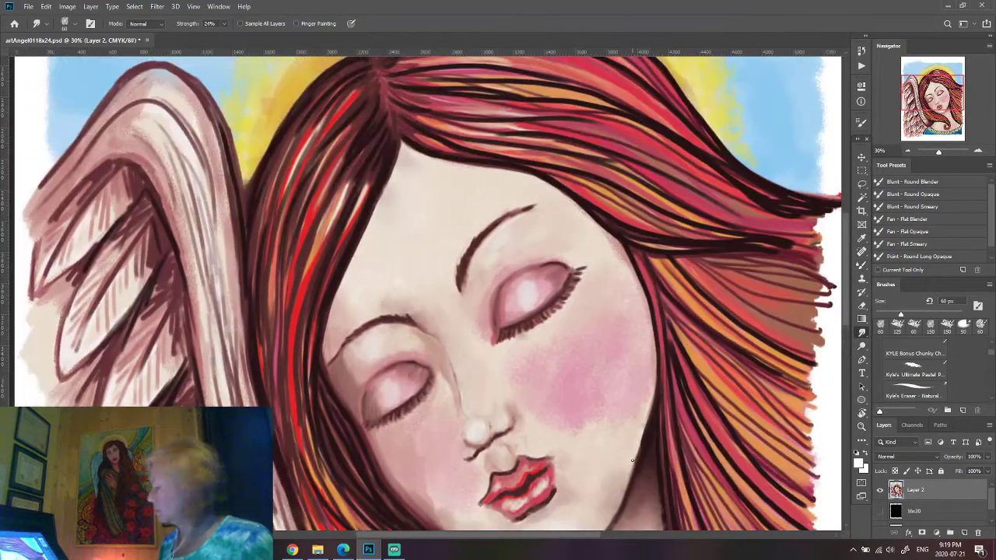
key("b")
left_click_drag(364, 165, 334, 253)
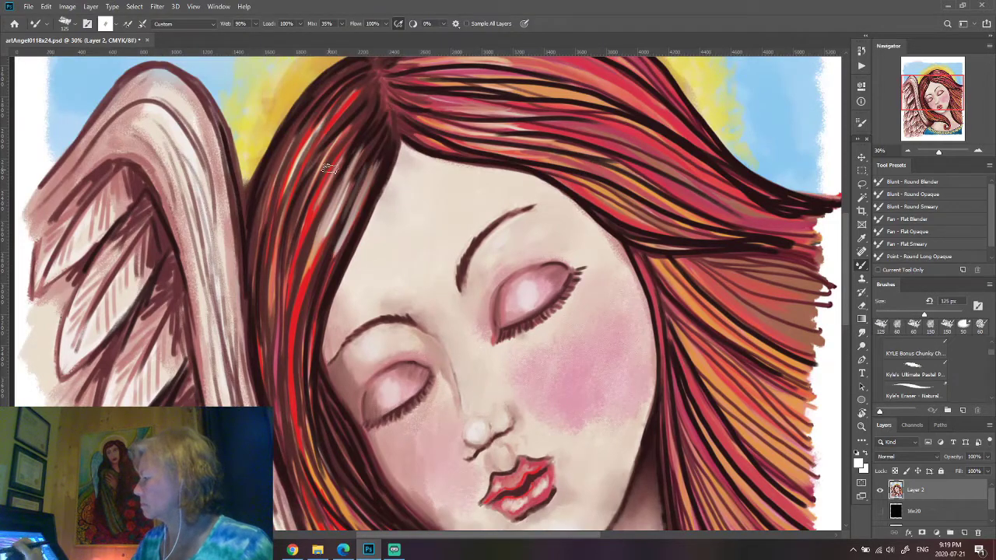
left_click_drag(343, 124, 288, 241)
left_click_drag(327, 101, 276, 203)
mouse_move(649, 152)
left_mouse_down()
mouse_move(658, 226)
mouse_move(627, 127)
left_mouse_up()
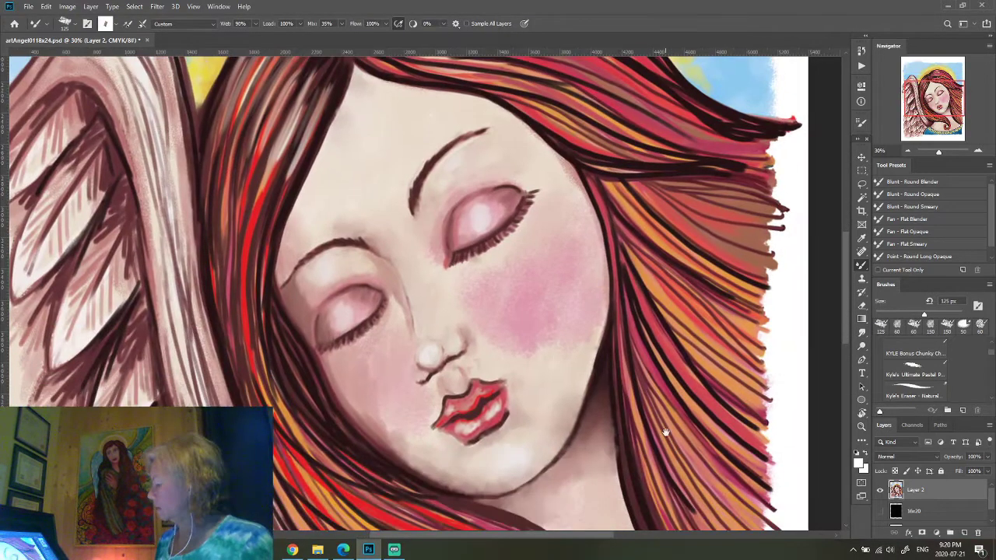
Load red and blend the right-side hair strands smoother and redder.
left_click_drag(658, 256, 614, 130)
left_click(681, 325, "alt")
left_click_drag(606, 184, 654, 284)
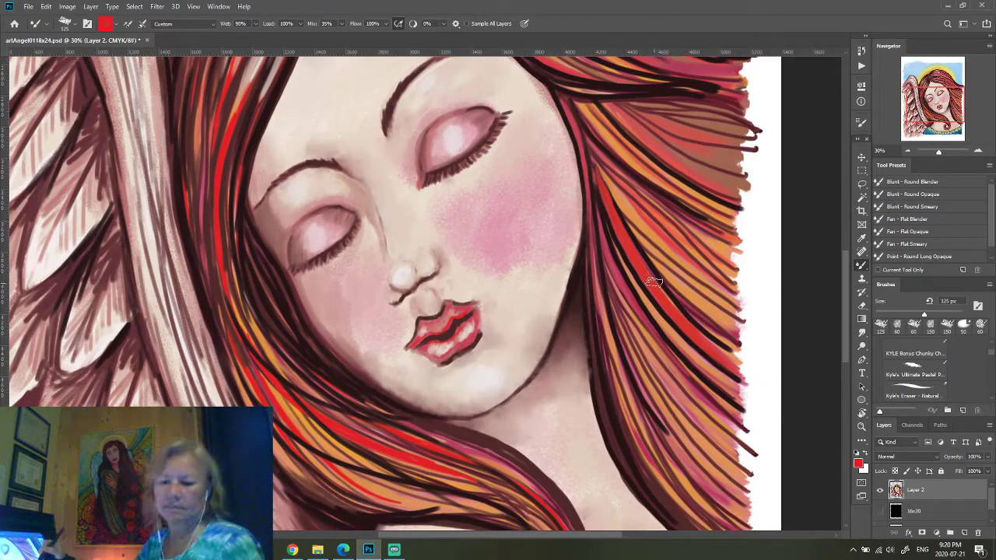
left_click_drag(604, 251, 670, 374)
left_click_drag(704, 408, 752, 447)
left_click_drag(620, 304, 690, 381)
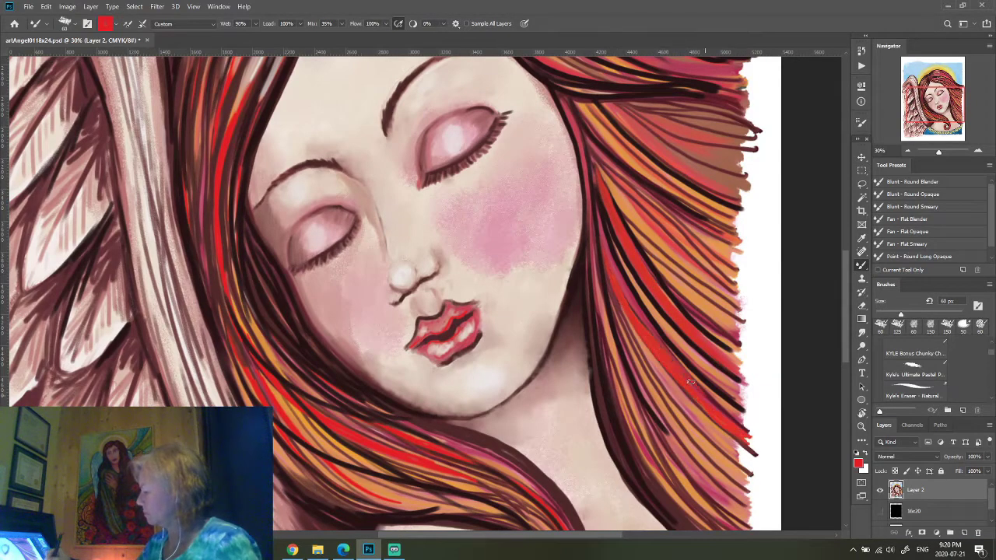
left_click_drag(608, 289, 731, 506)
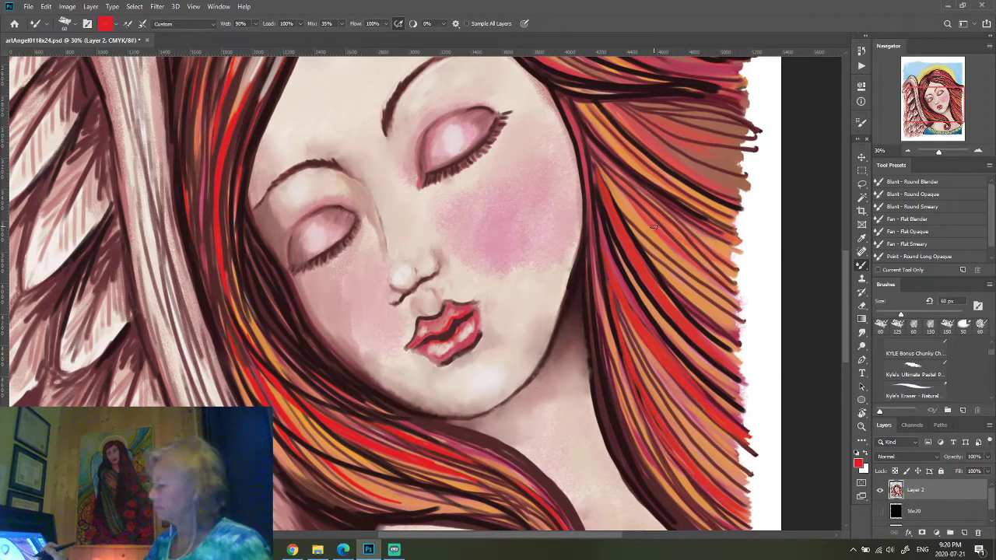
scroll(654, 257, "down", 3)
left_click_drag(582, 198, 704, 467)
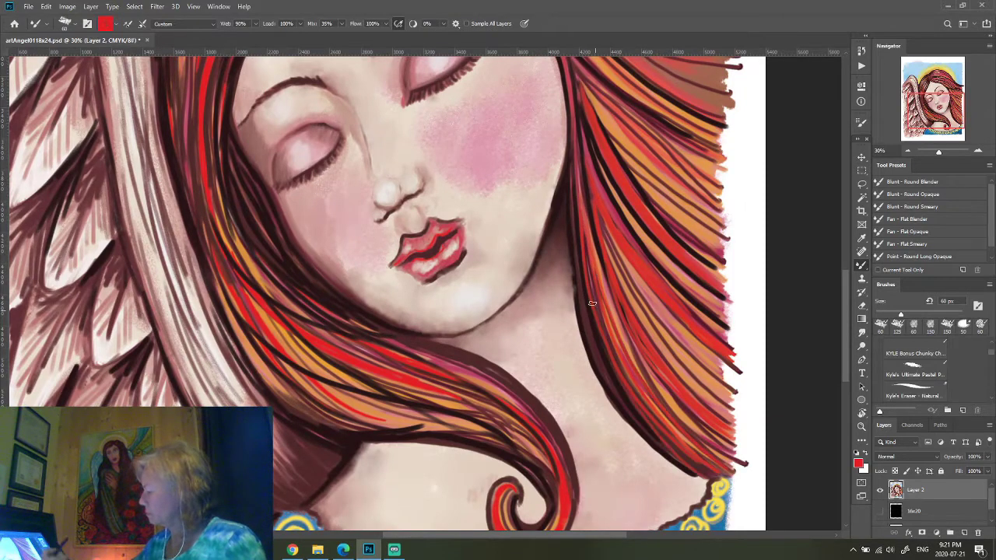
left_click_drag(578, 260, 677, 463)
Smooth the left-side hair sweep and blend the lower sweep into the bottom curl.
mouse_move(324, 391)
left_mouse_down()
mouse_move(436, 429)
mouse_move(532, 446)
left_mouse_up()
left_click_drag(393, 388, 489, 418)
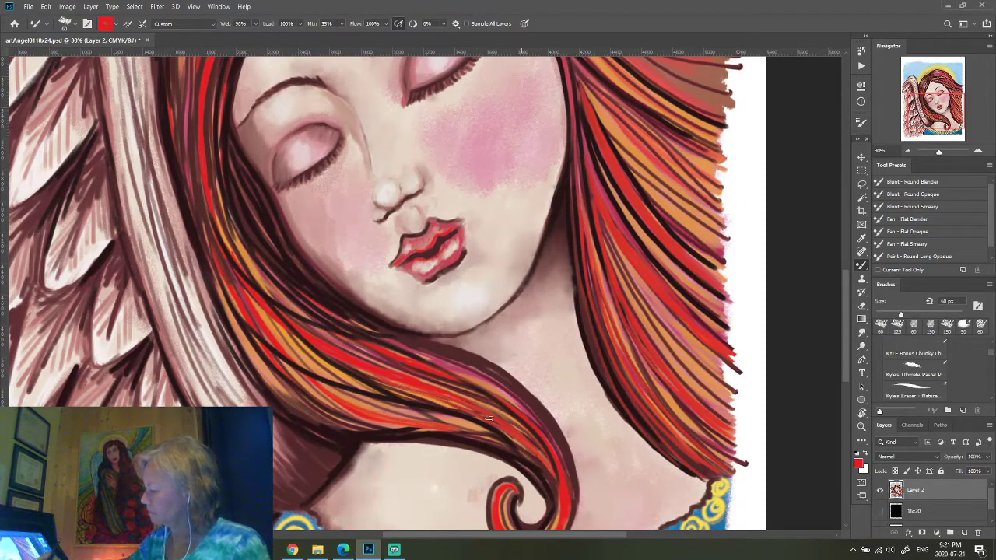
scroll(478, 414, "down", 2)
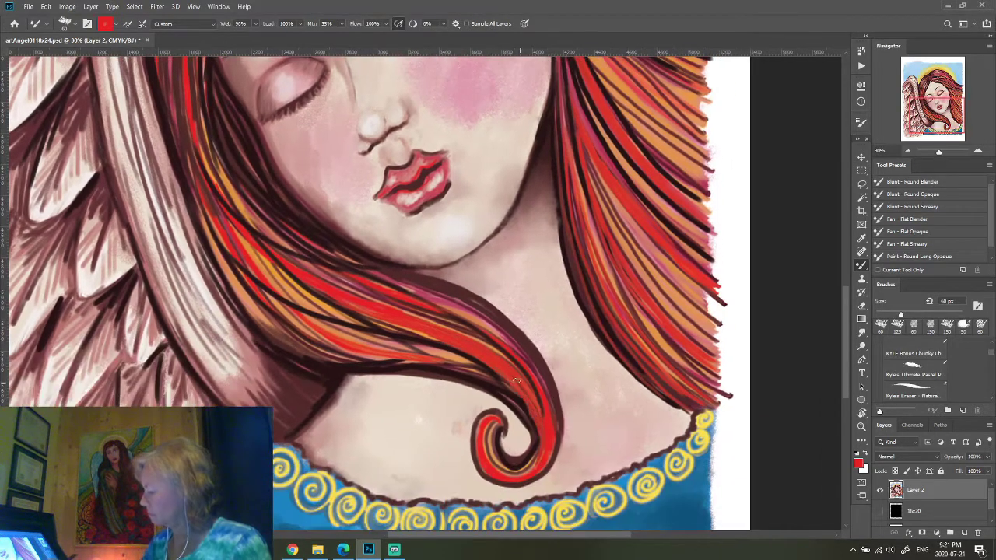
mouse_move(389, 334)
left_mouse_down()
mouse_move(206, 202)
mouse_move(232, 249)
left_mouse_up()
left_click_drag(300, 296, 190, 158)
left_click_drag(311, 321, 527, 398)
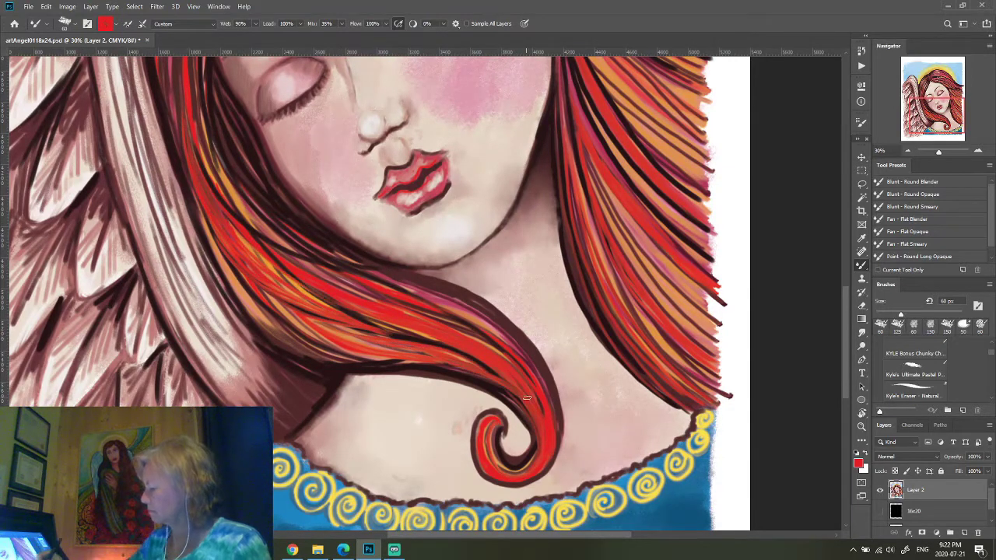
left_click_drag(477, 457, 535, 401)
left_click_drag(535, 401, 506, 301)
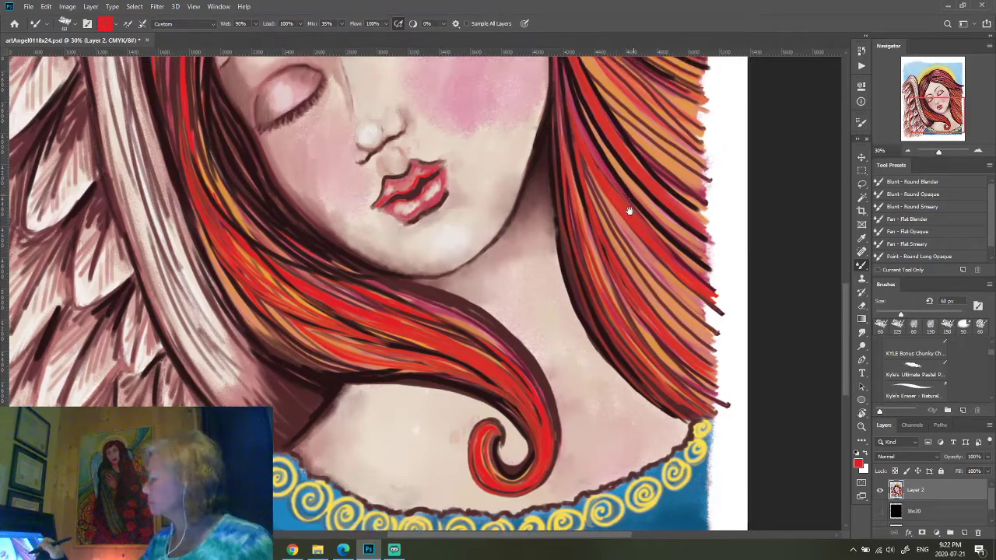
Sample the dark brown hair outline and darken the curl edge and hair sweep strands.
key("alt")
left_click(506, 301, "alt")
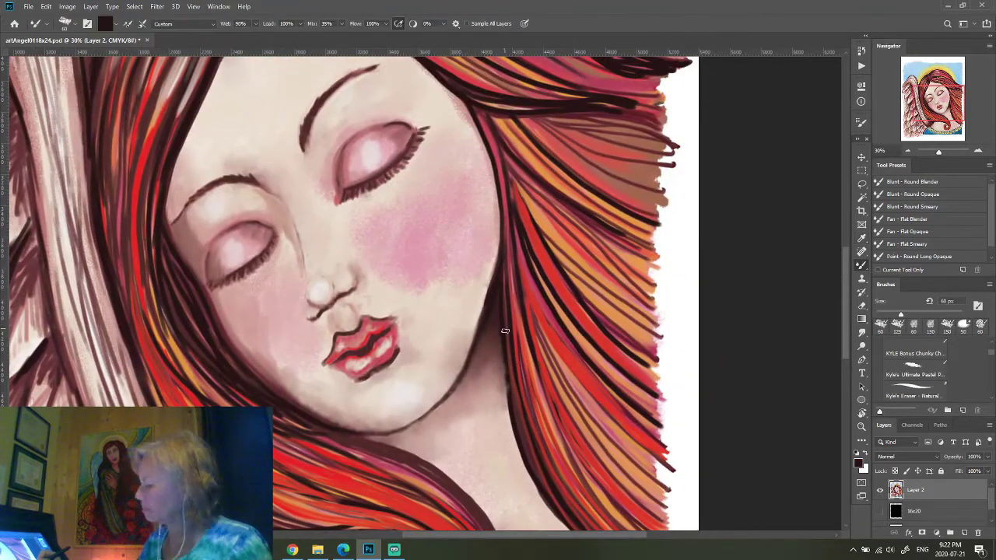
mouse_move(531, 466)
left_mouse_down()
mouse_move(333, 267)
mouse_move(513, 406)
left_mouse_up()
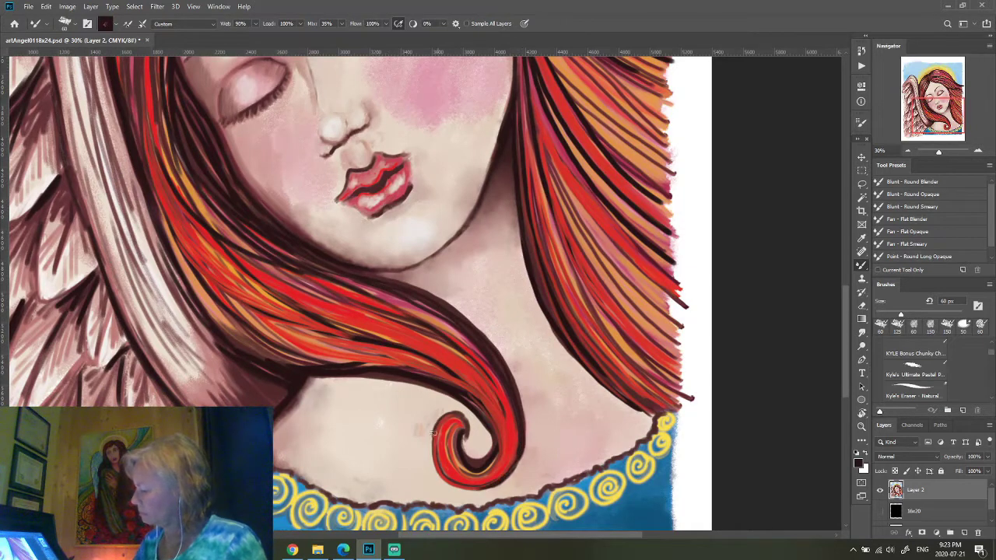
left_click_drag(486, 482, 478, 398)
left_click_drag(196, 232, 304, 314)
left_click_drag(260, 283, 401, 337)
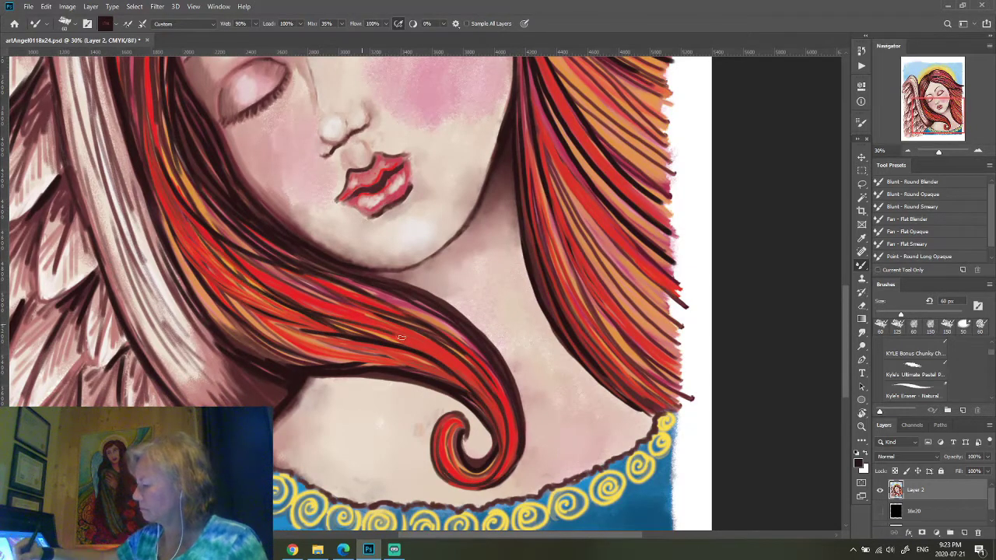
Add dark brown strands toward the chin, the lower-left strand, and where hair meets the wing.
left_click_drag(514, 442, 366, 311)
mouse_move(159, 187)
left_mouse_down()
mouse_move(405, 336)
mouse_move(322, 333)
mouse_move(447, 380)
left_mouse_up()
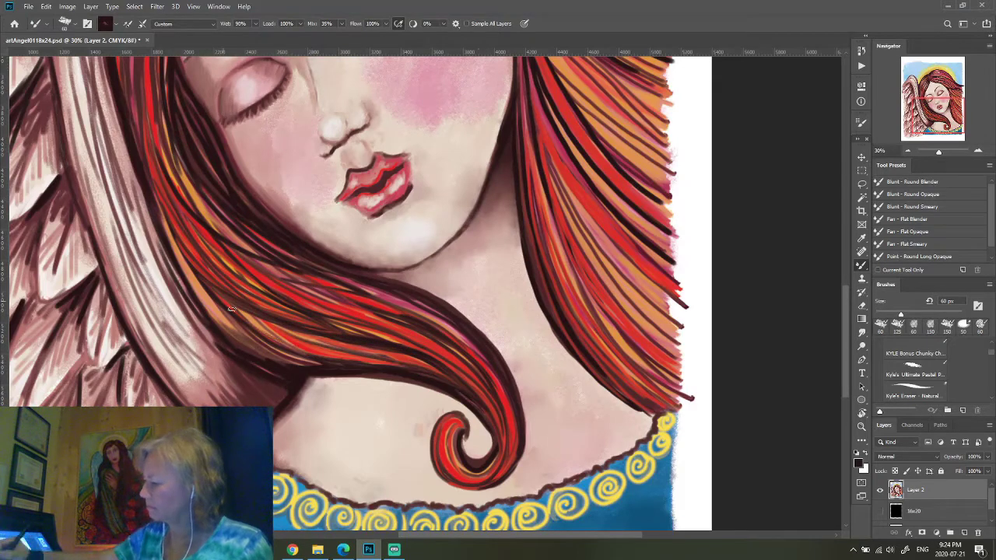
left_click_drag(326, 358, 179, 304)
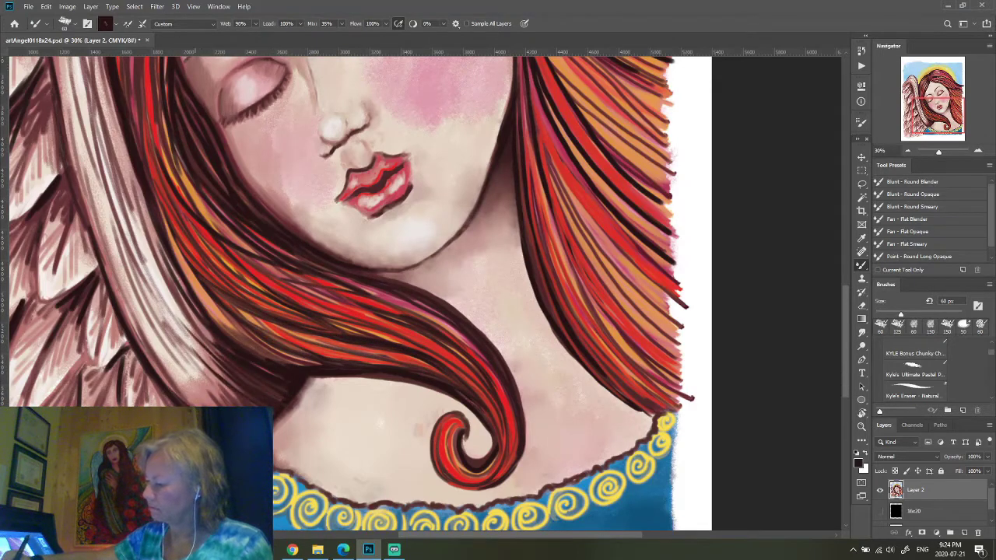
left_click_drag(233, 392, 120, 276)
left_click_drag(118, 251, 264, 386)
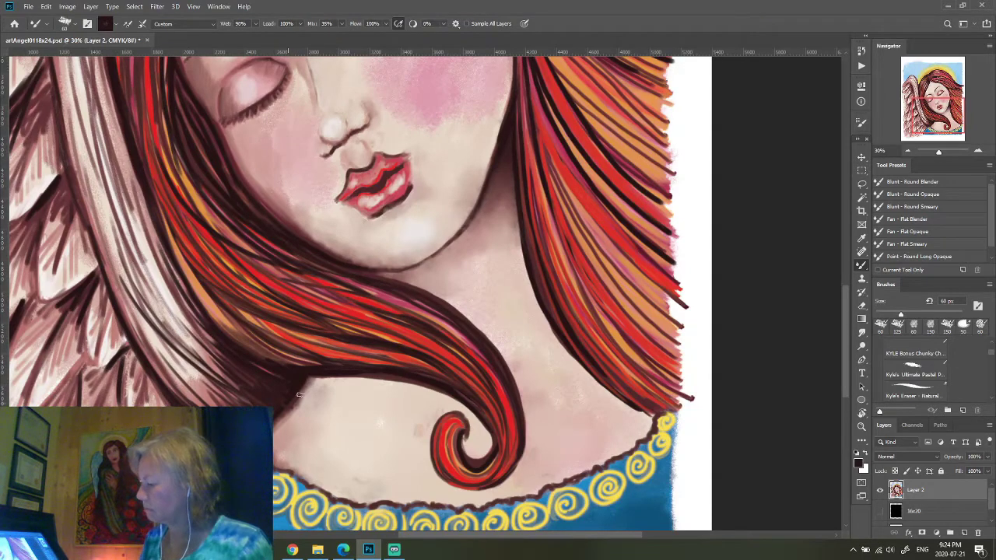
left_click_drag(123, 347, 105, 302)
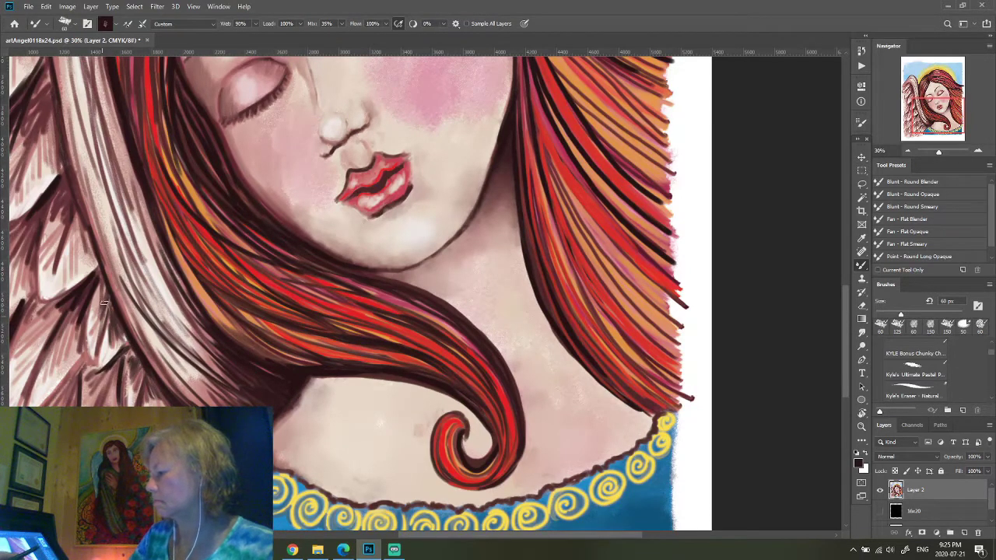
Paint dark brown strands down the right-side hair.
scroll(483, 313, "right", 3)
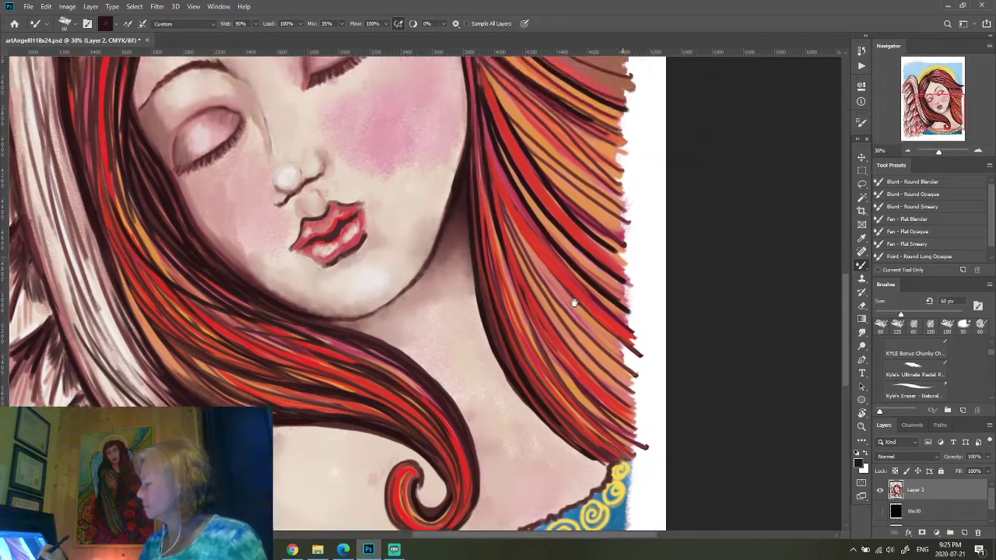
left_click_drag(456, 250, 578, 420)
left_click_drag(451, 214, 572, 401)
left_click_drag(432, 142, 554, 350)
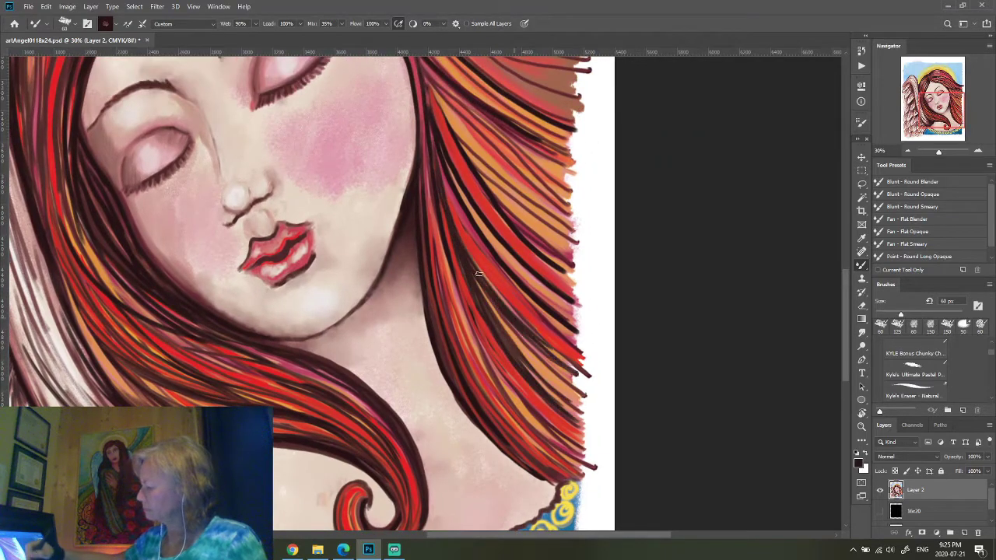
left_click_drag(469, 257, 566, 371)
left_click_drag(441, 234, 565, 459)
left_click_drag(431, 198, 545, 455)
left_click_drag(466, 302, 579, 470)
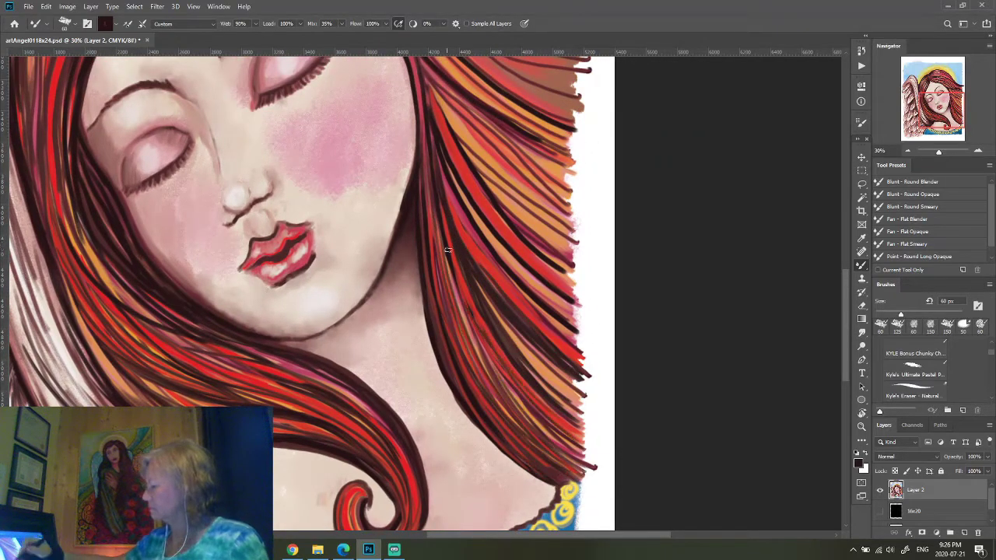
left_click_drag(512, 342, 583, 414)
scroll(530, 358, "up", 3)
mouse_move(440, 200)
left_mouse_down()
mouse_move(584, 394)
mouse_move(552, 334)
mouse_move(576, 372)
left_mouse_up()
left_click_drag(448, 218, 522, 302)
Paint red and orange strands over the upper right-side hair.
left_click_drag(456, 210, 572, 299)
left_click_drag(424, 148, 554, 241)
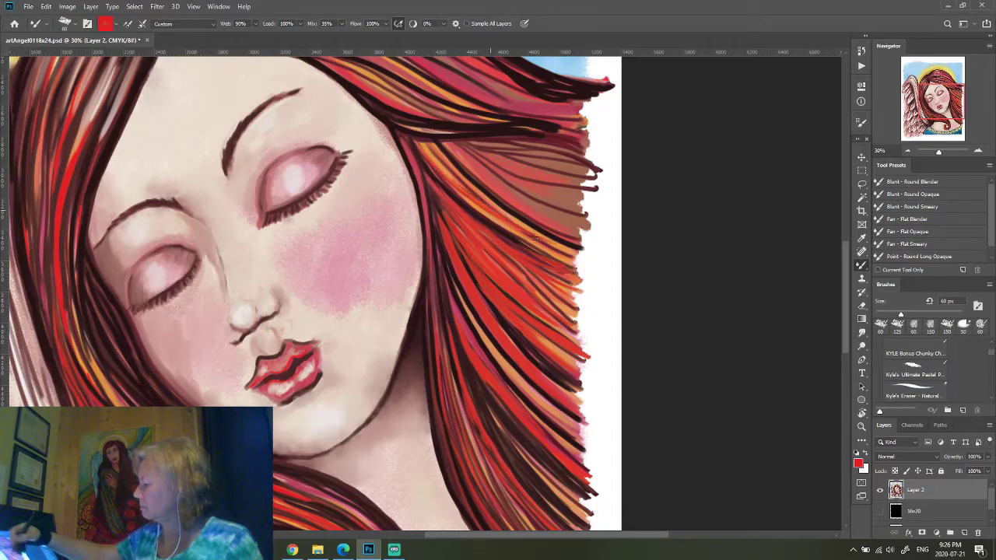
left_click_drag(452, 167, 576, 257)
left_click_drag(444, 141, 572, 229)
left_click_drag(497, 148, 590, 185)
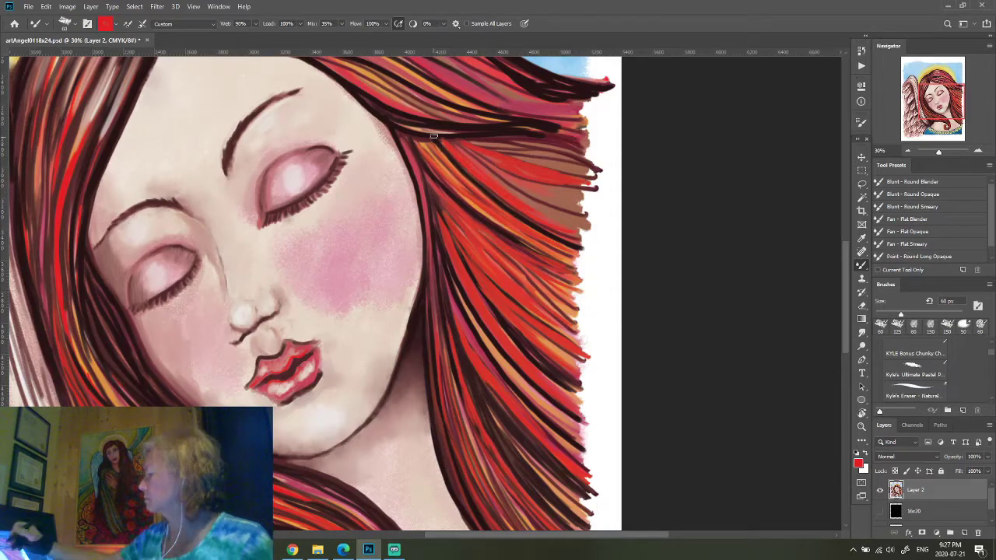
Swap to dark maroon and paint strands across the right-side and middle hair.
key("x")
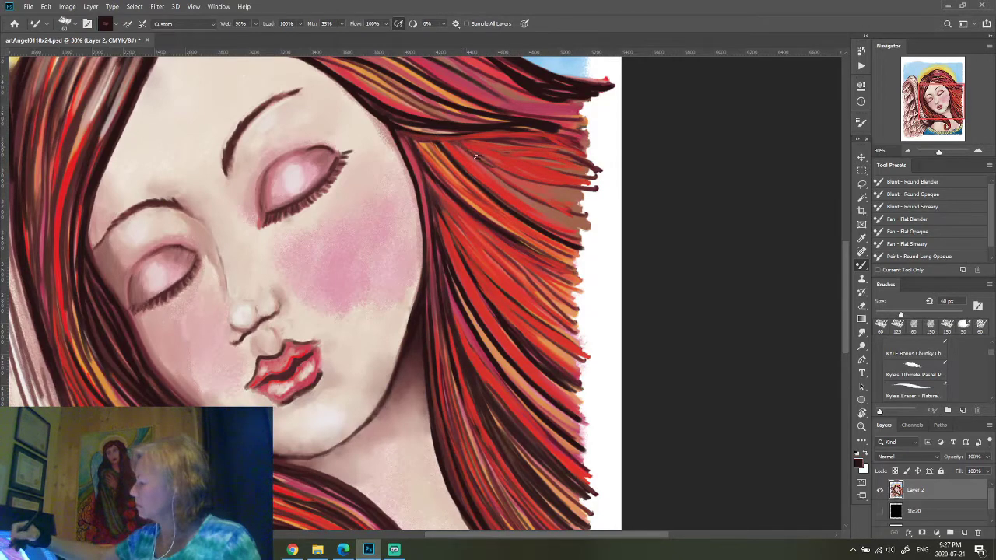
left_click_drag(460, 143, 568, 213)
left_click_drag(442, 140, 582, 156)
left_click_drag(475, 145, 588, 176)
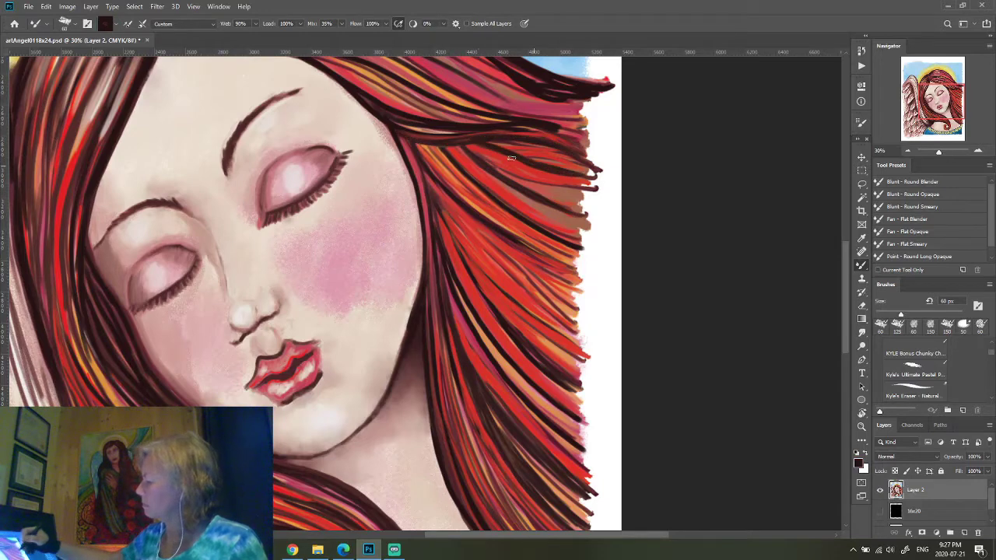
left_click_drag(483, 148, 599, 185)
left_click_drag(549, 131, 588, 141)
left_click_drag(444, 209, 571, 330)
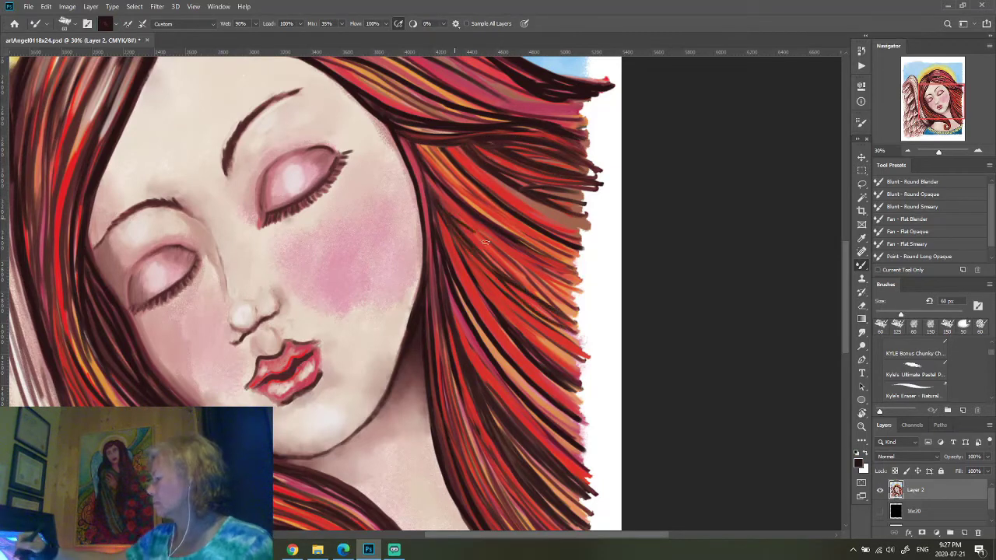
left_click_drag(429, 179, 536, 267)
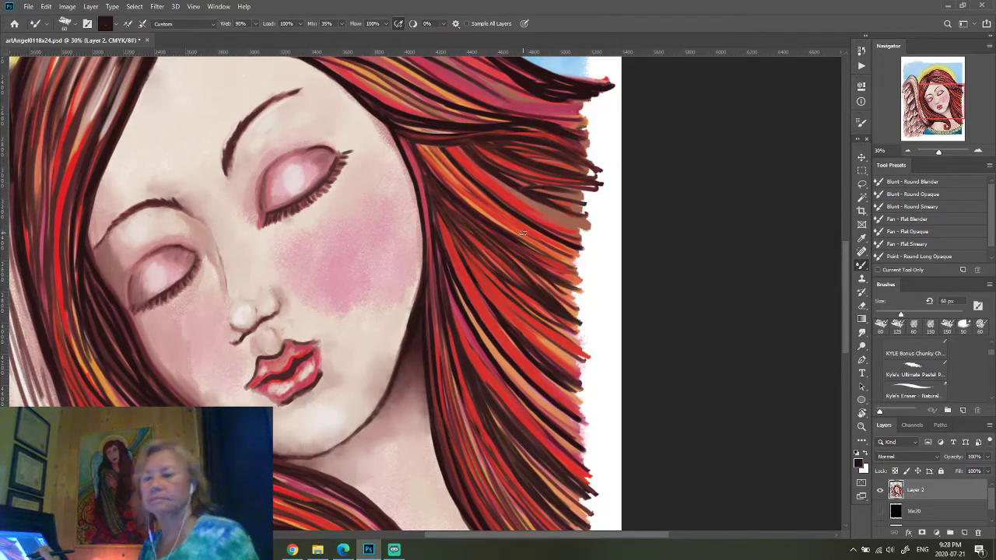
left_click_drag(531, 174, 524, 376)
left_click_drag(299, 114, 423, 172)
left_click_drag(206, 188, 521, 293)
Paint dark maroon strands across the middle, mid-right and upper hair.
left_click_drag(325, 221, 521, 295)
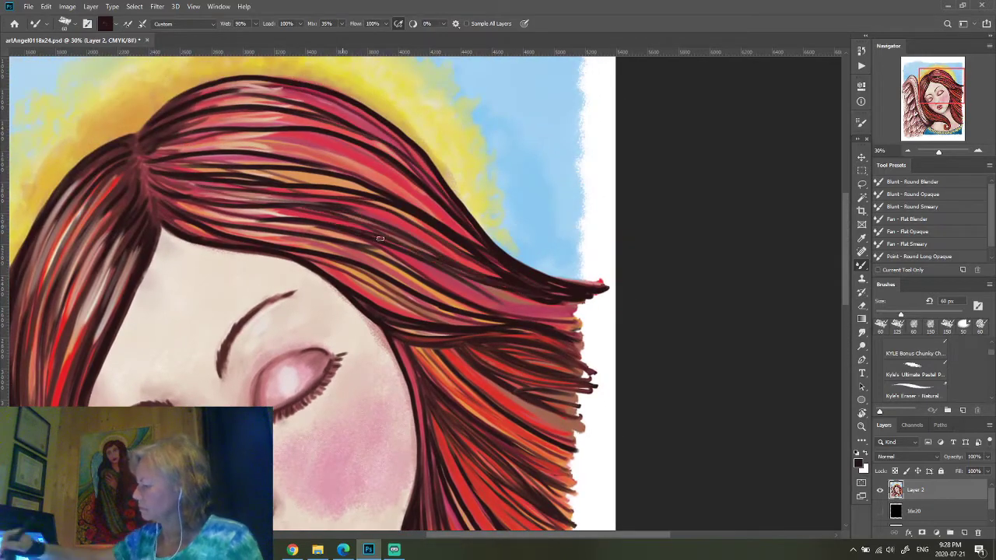
left_click_drag(414, 257, 577, 319)
left_click_drag(332, 231, 463, 268)
left_click_drag(367, 249, 568, 323)
left_click_drag(309, 254, 495, 322)
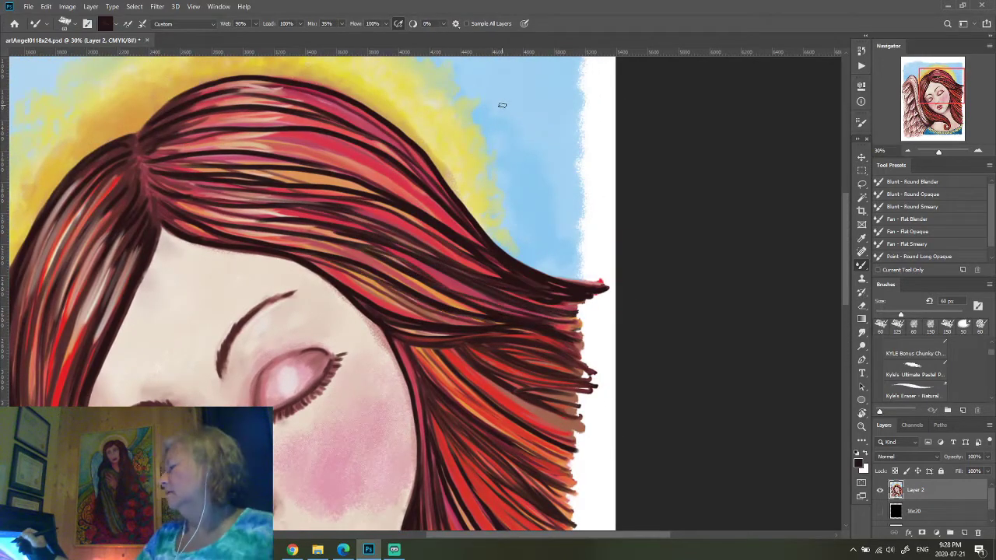
left_click_drag(154, 246, 325, 191)
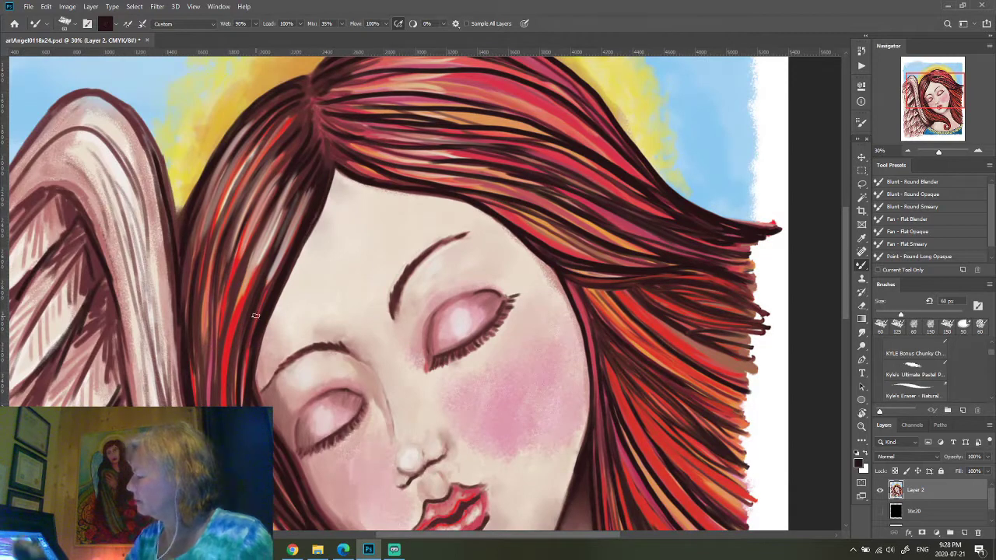
left_click_drag(595, 254, 666, 269)
left_click_drag(364, 159, 563, 221)
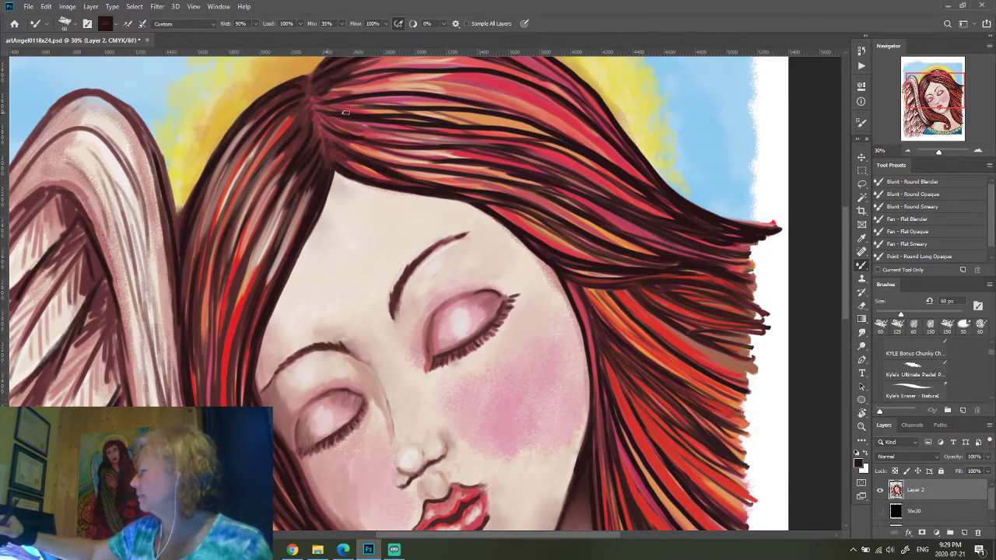
left_click_drag(318, 118, 412, 131)
left_click_drag(452, 122, 553, 140)
Paint bright red strands above the forehead and sweeping down the right-side hair.
left_click(327, 122, "alt")
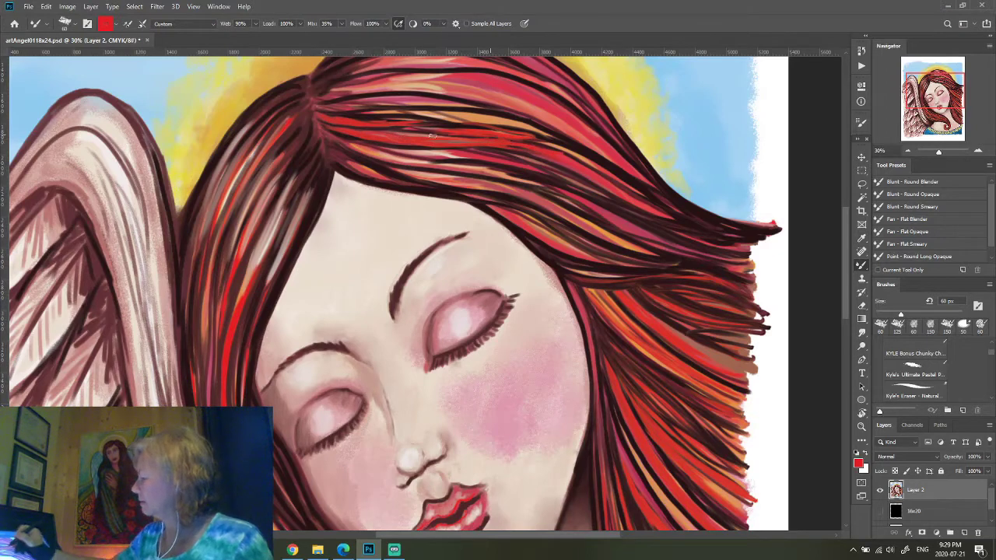
mouse_move(333, 142)
left_mouse_down()
mouse_move(544, 204)
mouse_move(448, 194)
mouse_move(533, 209)
left_mouse_up()
left_click_drag(348, 160, 646, 253)
left_click_drag(529, 204, 660, 257)
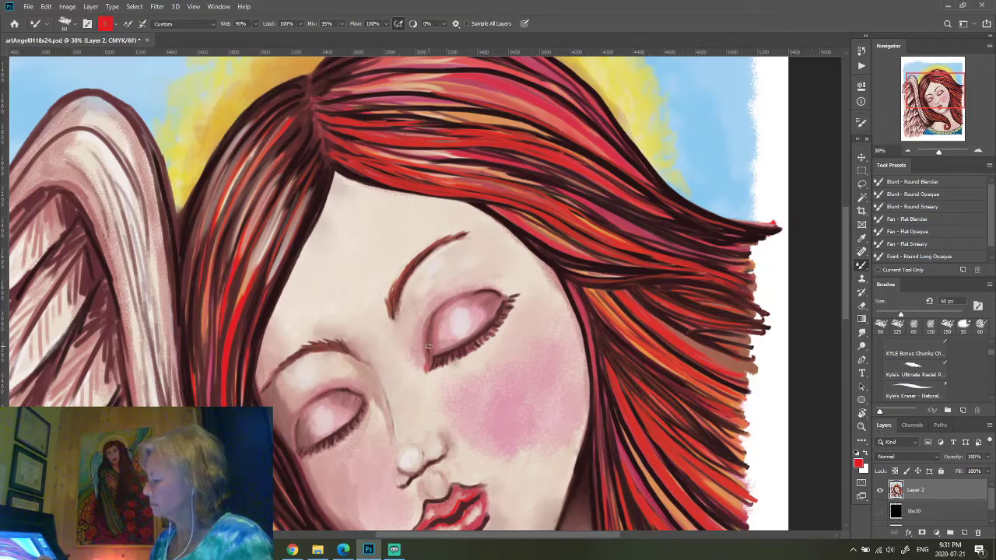
key("ctrl+0")
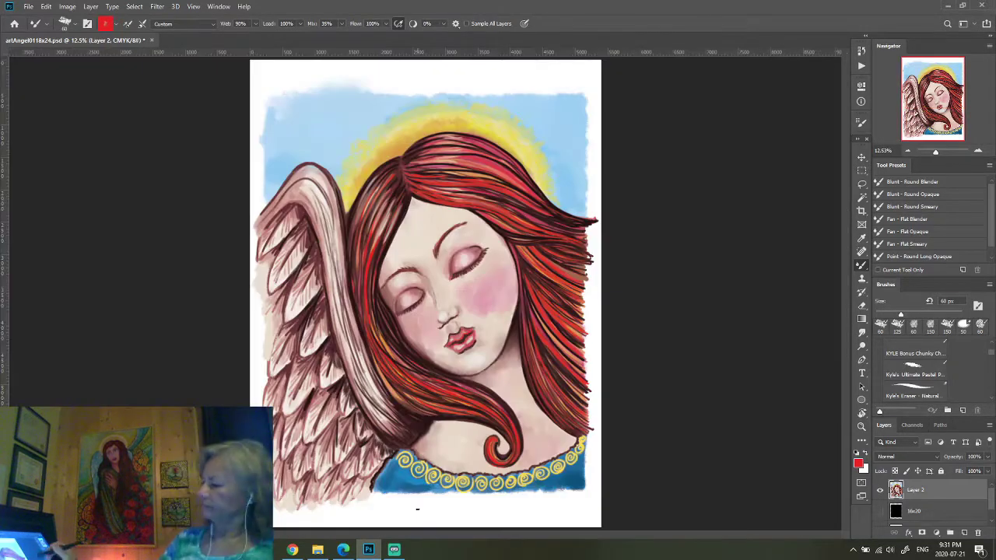
Paint orange along the hair's top-left edge under the halo.
key("ctrl+plus")
scroll(583, 304, "up", 5)
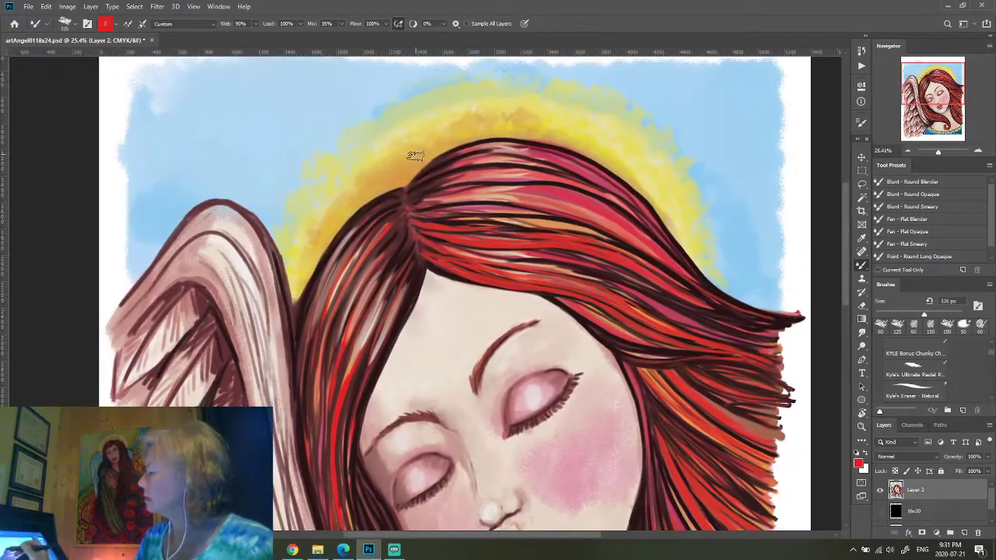
mouse_move(410, 173)
left_mouse_down()
mouse_move(335, 214)
mouse_move(300, 269)
mouse_move(308, 243)
left_mouse_up()
mouse_move(345, 212)
left_mouse_down()
mouse_move(379, 163)
mouse_move(439, 142)
mouse_move(473, 134)
mouse_move(568, 144)
mouse_move(623, 175)
mouse_move(688, 251)
mouse_move(607, 156)
mouse_move(685, 225)
mouse_move(596, 140)
mouse_move(456, 124)
mouse_move(393, 143)
mouse_move(475, 124)
mouse_move(561, 140)
left_mouse_up()
Smudge the orange halo into the hair's left edge, top and right side at 175 px.
left_click(862, 332)
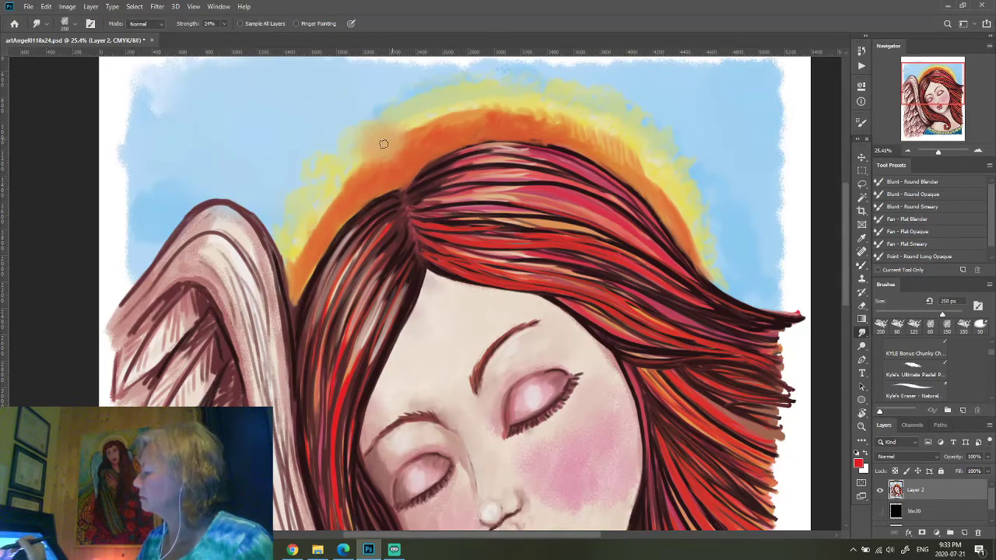
left_click_drag(373, 155, 288, 257)
key("bracketleft")
key("bracketleft")
mouse_move(428, 128)
left_mouse_down()
mouse_move(537, 107)
mouse_move(667, 166)
mouse_move(704, 260)
left_mouse_up()
mouse_move(466, 122)
left_mouse_down()
mouse_move(330, 211)
mouse_move(345, 195)
mouse_move(314, 268)
left_mouse_up()
key("b")
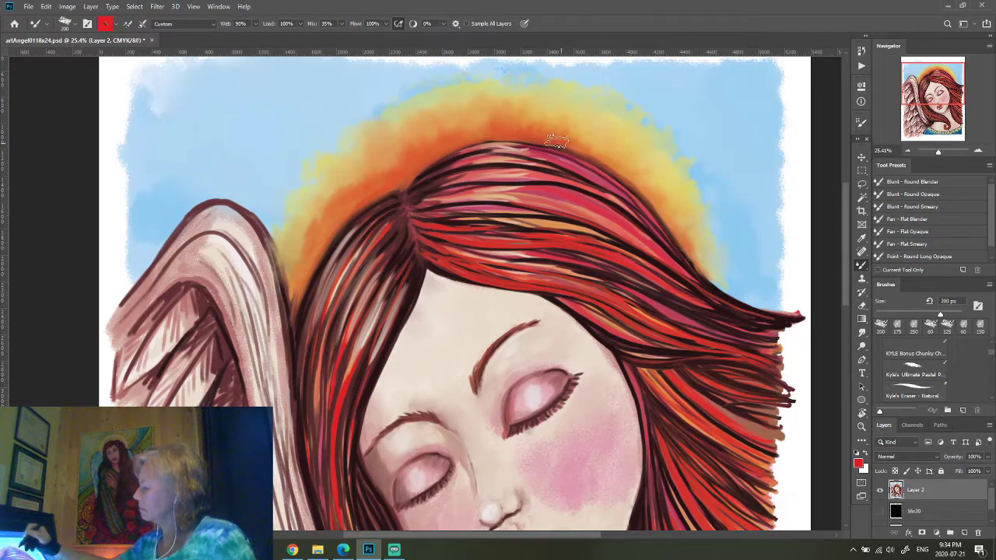
key("r")
Soften the halo's upper-left edge and the wing's upper-left outline into the sky.
left_click_drag(335, 196, 423, 130)
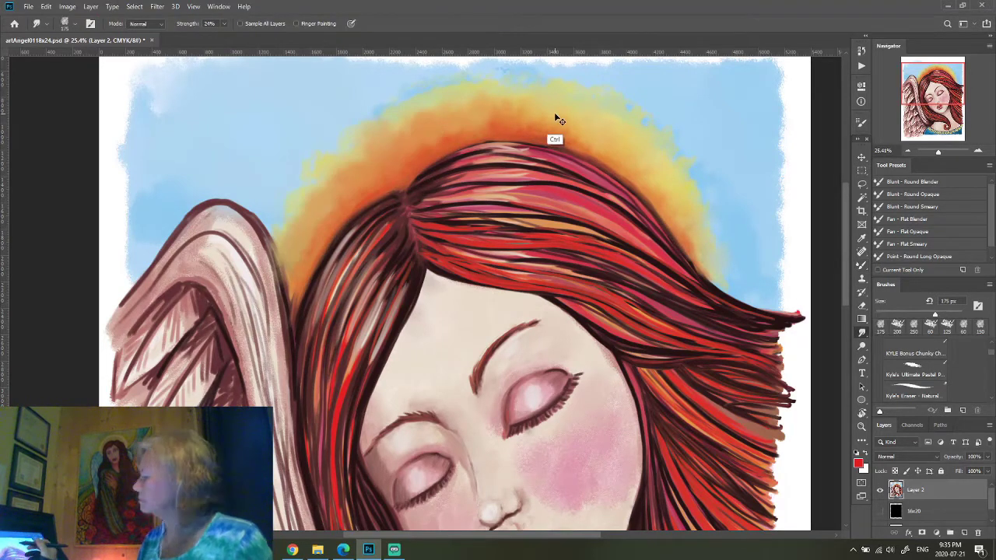
mouse_move(199, 198)
left_mouse_down()
mouse_move(109, 308)
mouse_move(254, 210)
mouse_move(284, 295)
mouse_move(291, 360)
left_mouse_up()
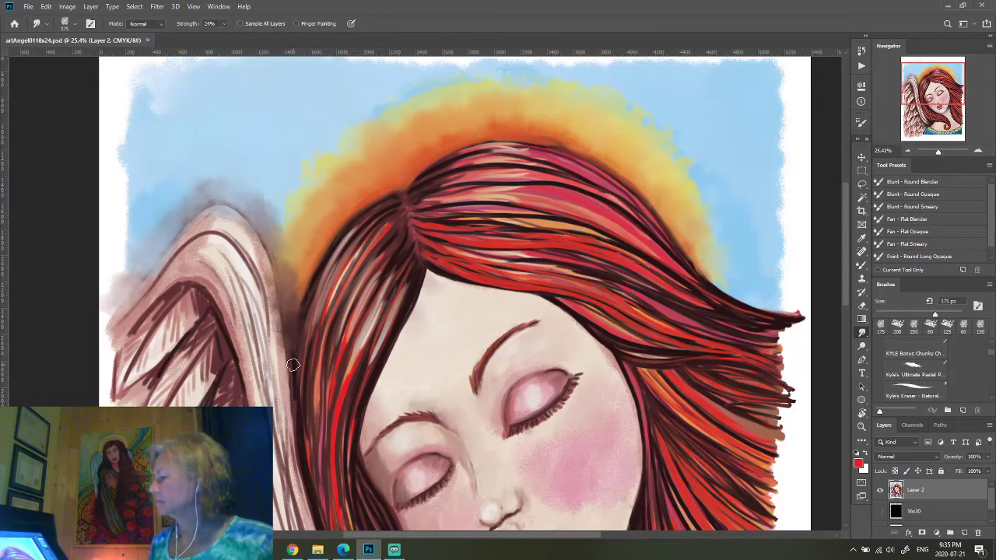
key("ctrl+0")
left_click_drag(425, 296, 541, 325)
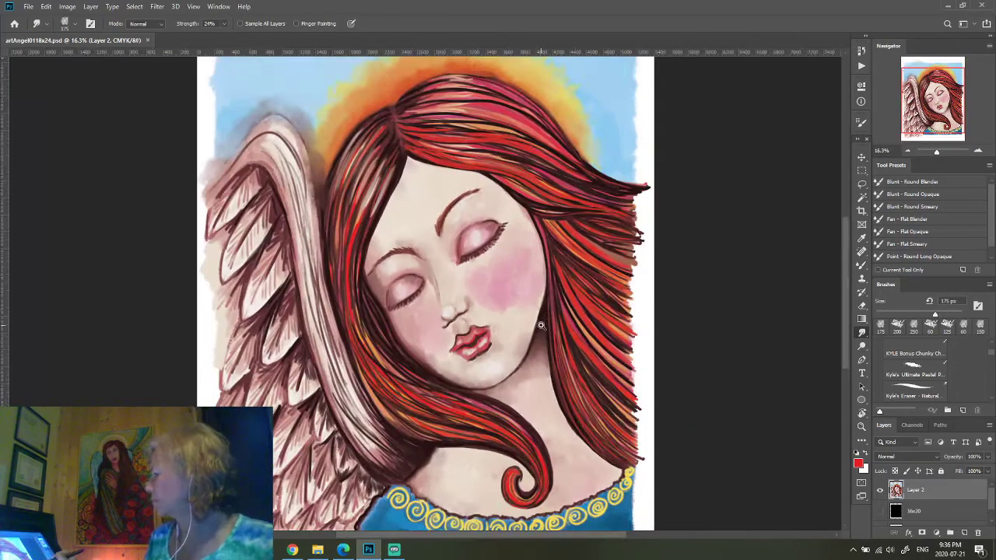
On a new layer, paint orange over the whole wing with a 60 px Soft Round Mixer Brush.
key("ctrl+shift+alt+n")
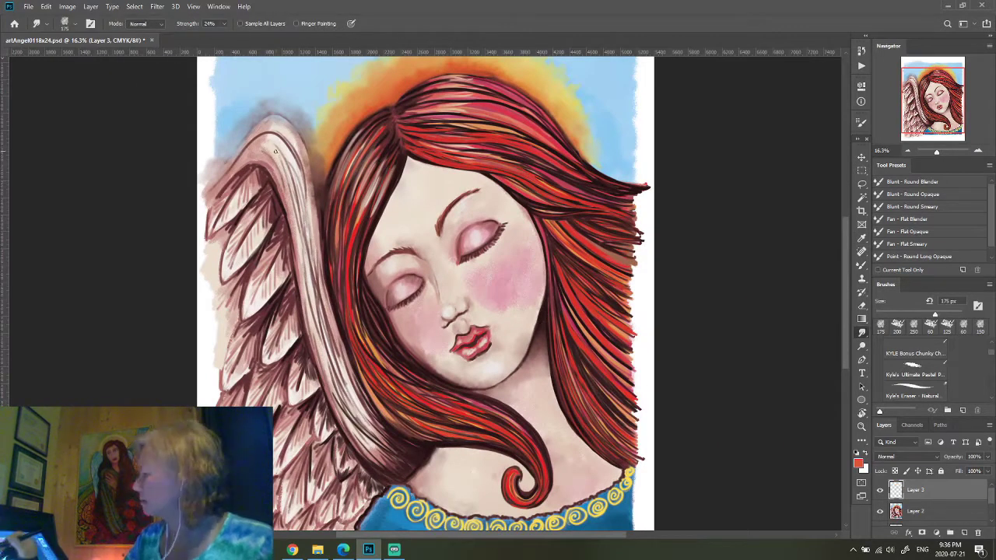
left_click(75, 24)
left_click_drag(161, 124, 162, 160)
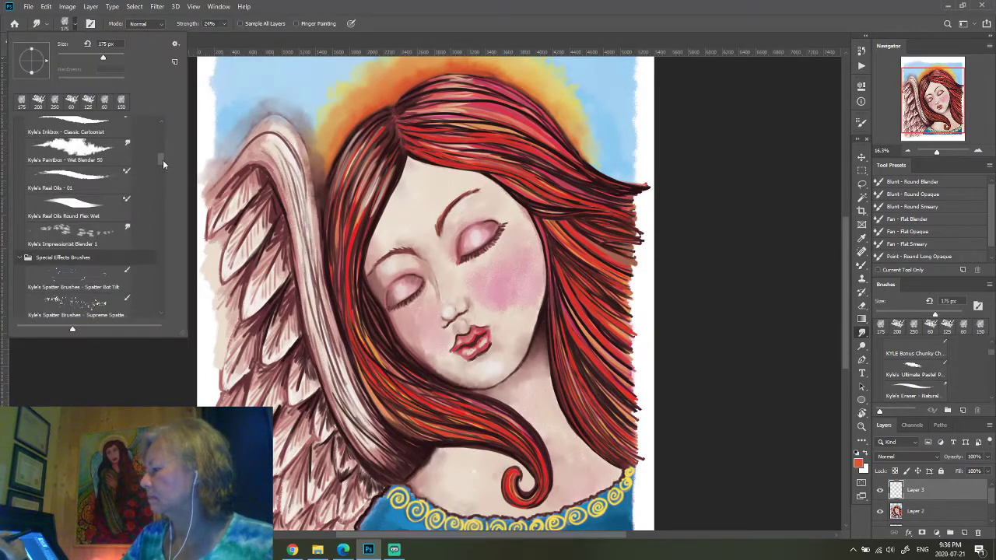
key("b")
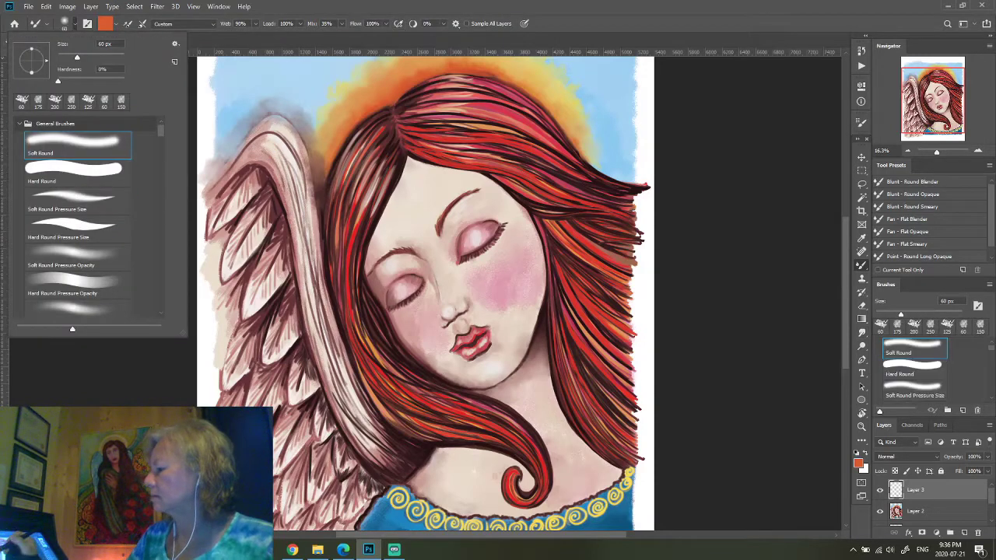
key("Return")
left_click_drag(264, 144, 397, 459)
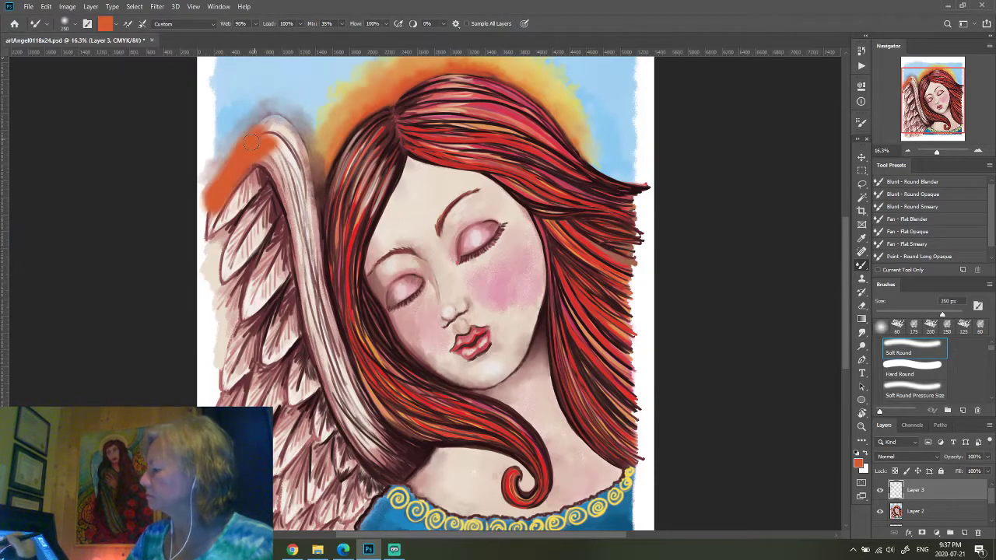
mouse_move(285, 231)
left_mouse_down()
mouse_move(241, 296)
mouse_move(257, 358)
mouse_move(304, 428)
mouse_move(339, 278)
left_mouse_up()
left_click_drag(226, 311, 296, 401)
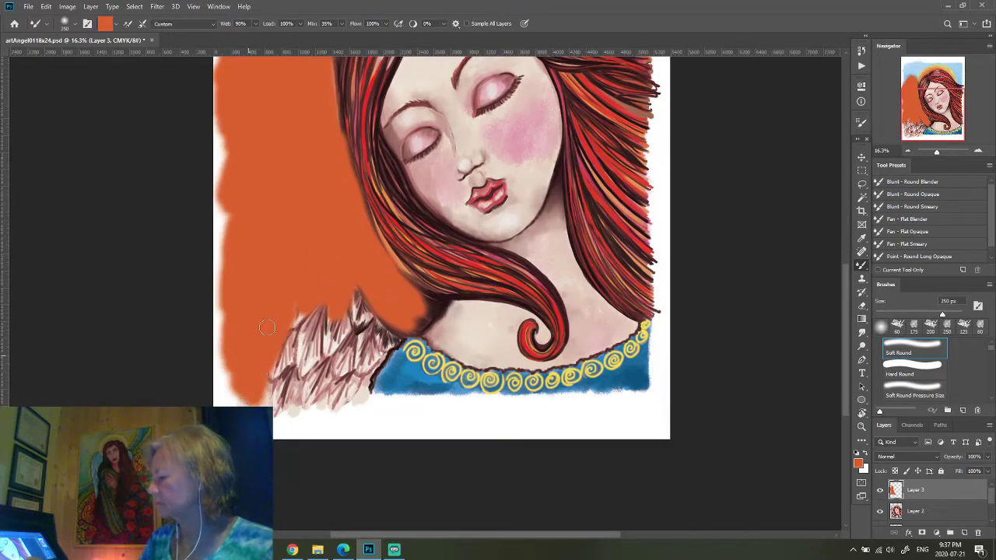
left_click_drag(249, 327, 420, 335)
left_click_drag(295, 311, 381, 343)
Preview several blend modes and set the orange layer to Multiply at about 75% opacity.
left_click(907, 457)
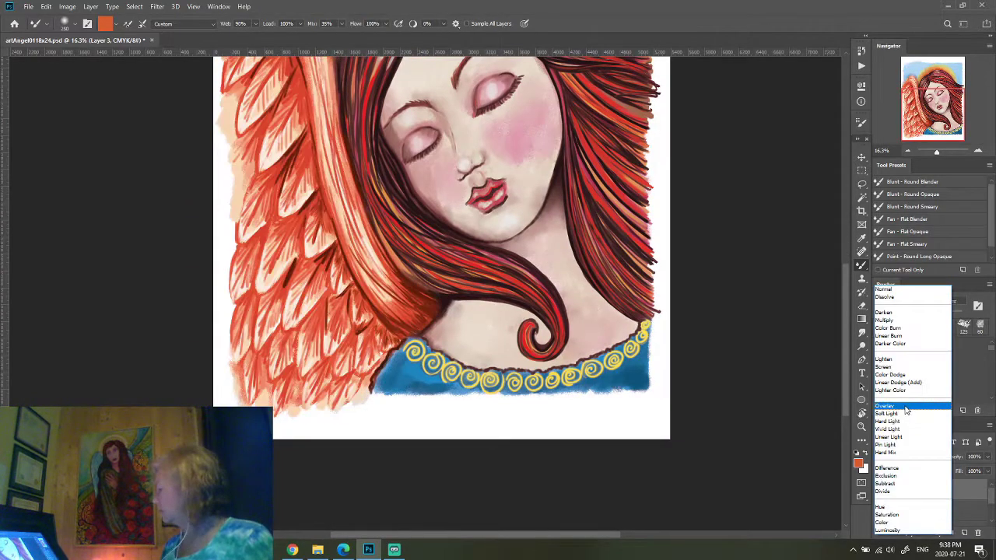
left_click(903, 314)
left_click(907, 456)
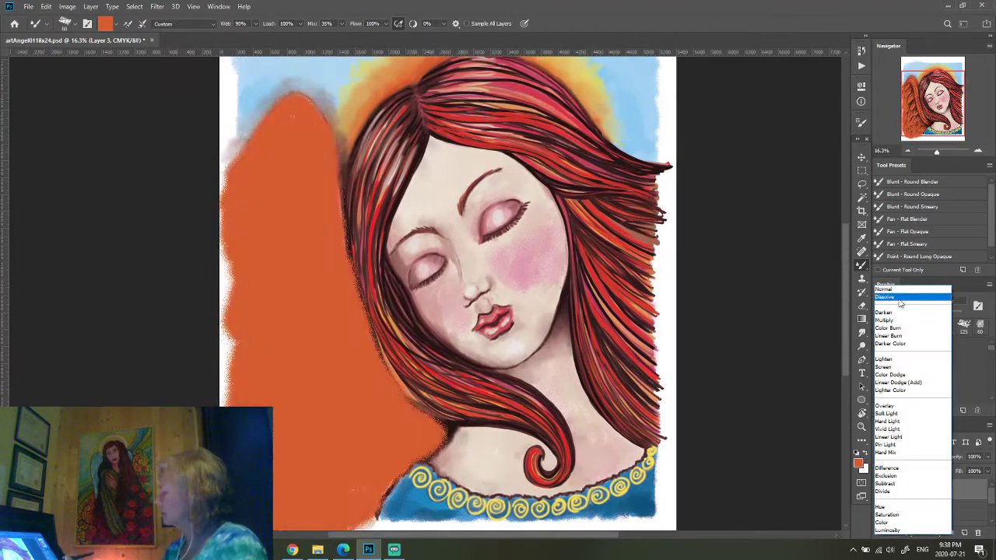
left_click(883, 366)
left_click(907, 456)
left_click(895, 407)
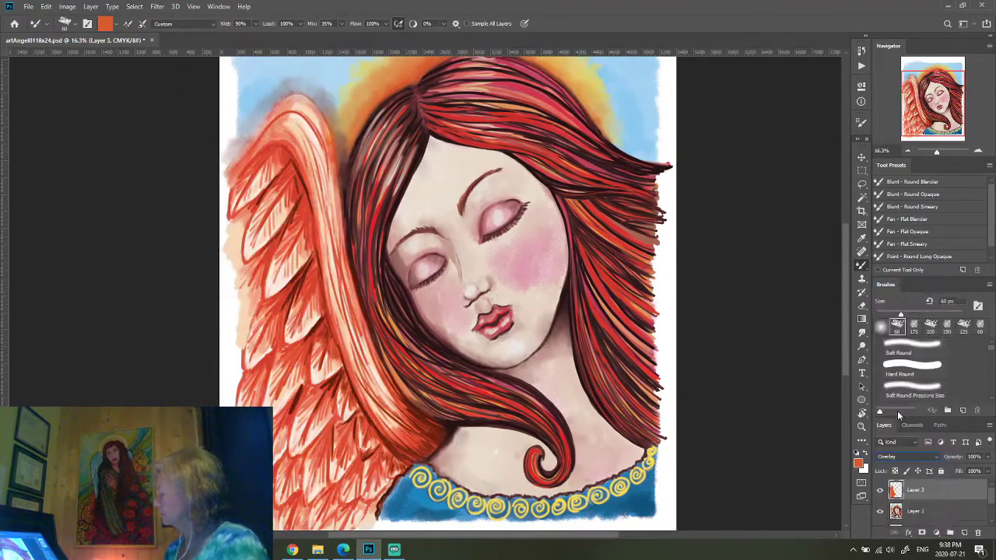
left_click(906, 456)
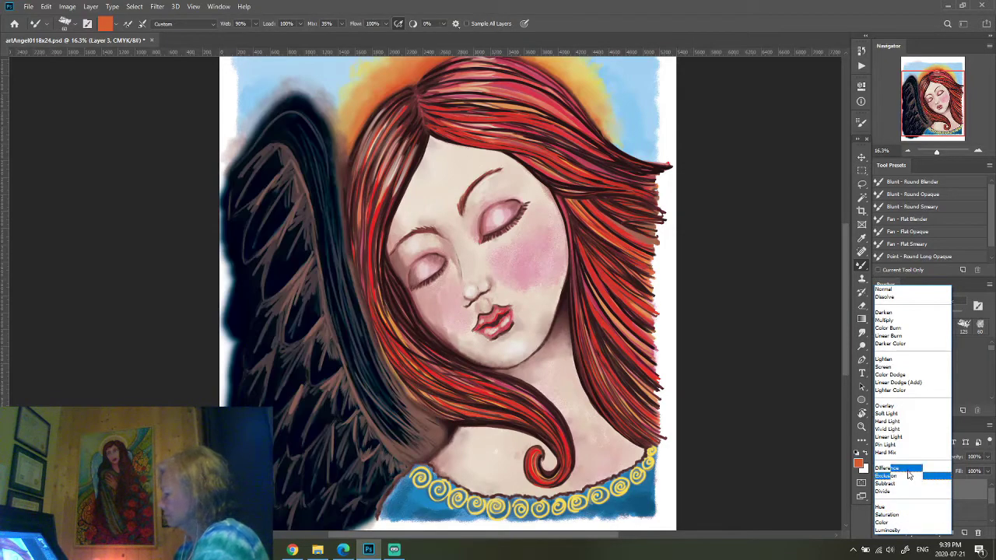
left_click(899, 431)
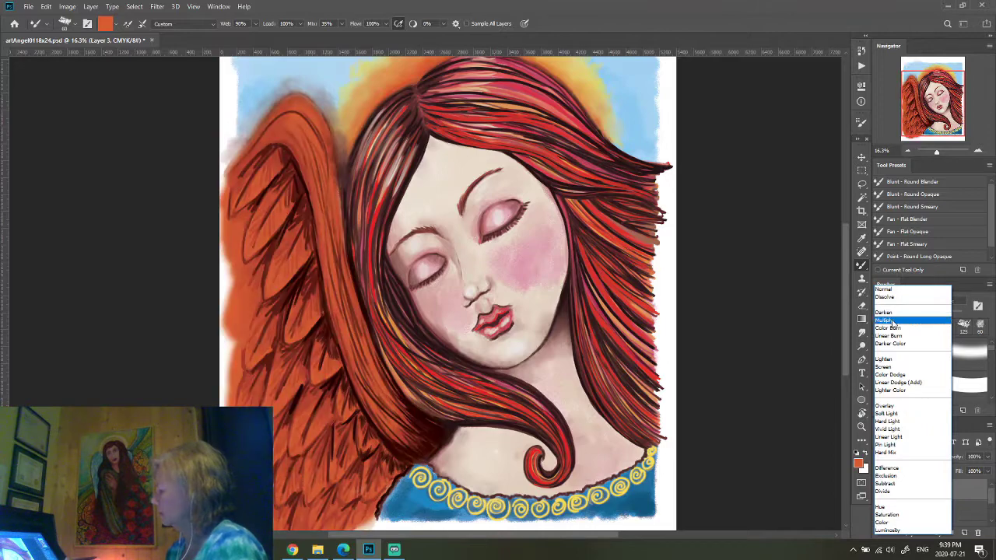
left_click(884, 320)
left_click_drag(987, 457, 985, 476)
Test a duplicate of the orange layer in Difference blending, then hide the copy.
left_click(880, 490)
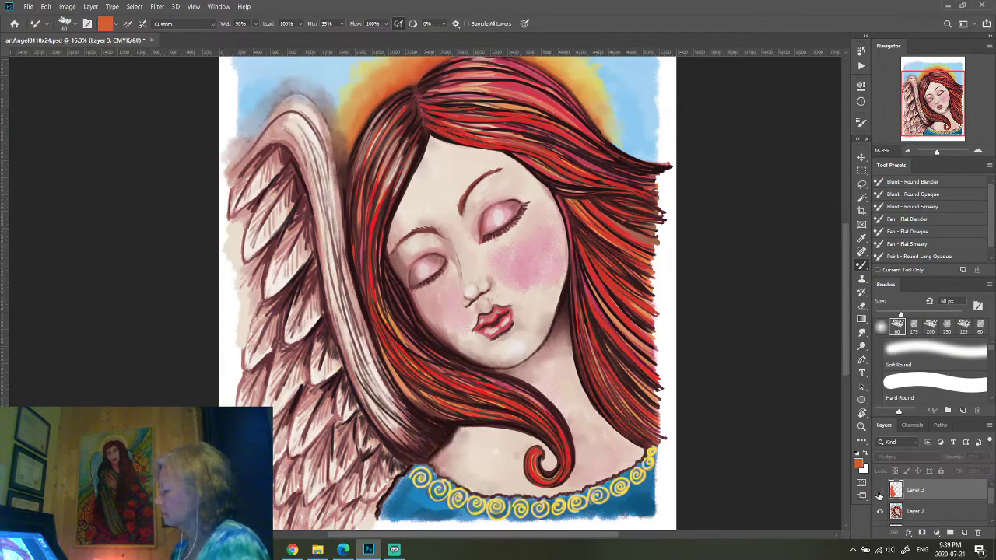
left_click_drag(918, 490, 969, 532)
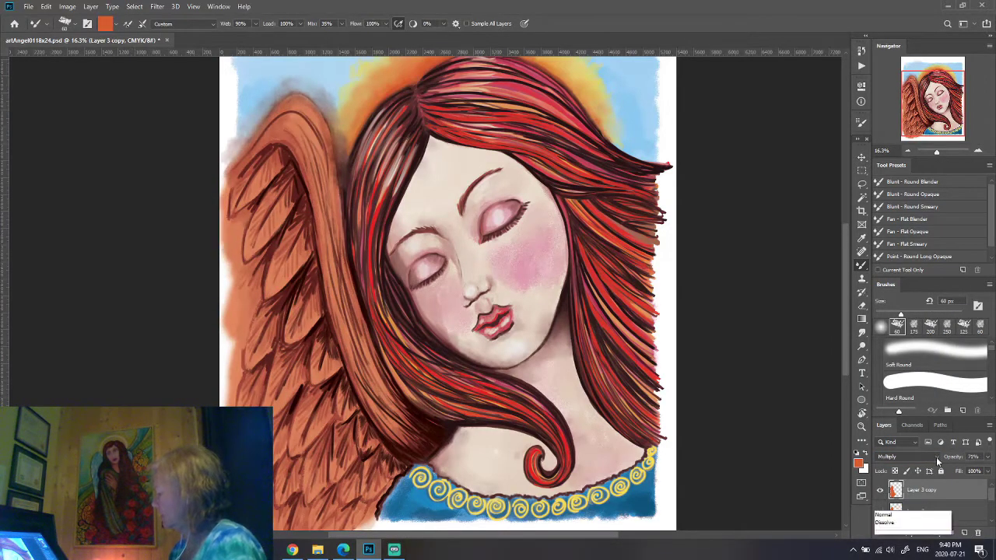
left_click(895, 457)
left_click(898, 470)
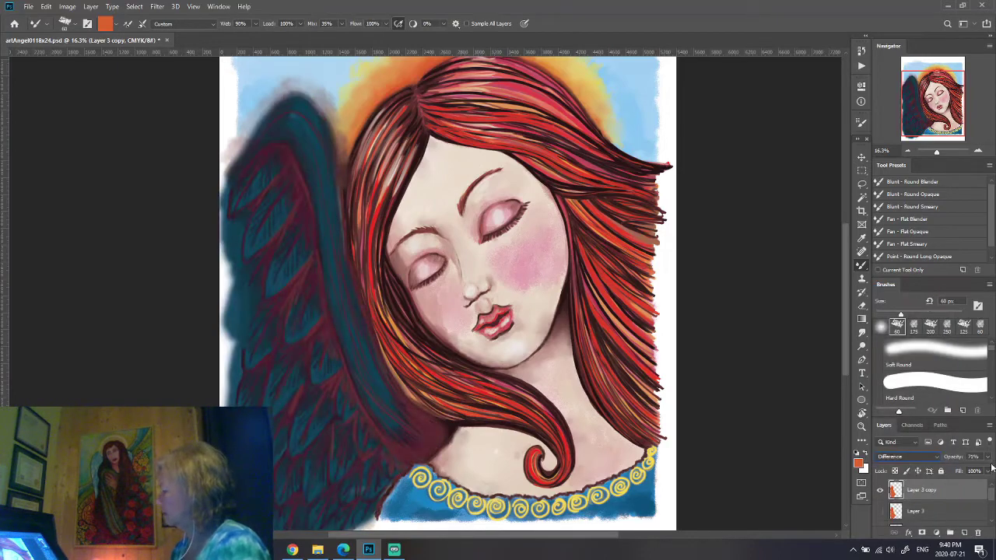
left_click(880, 490)
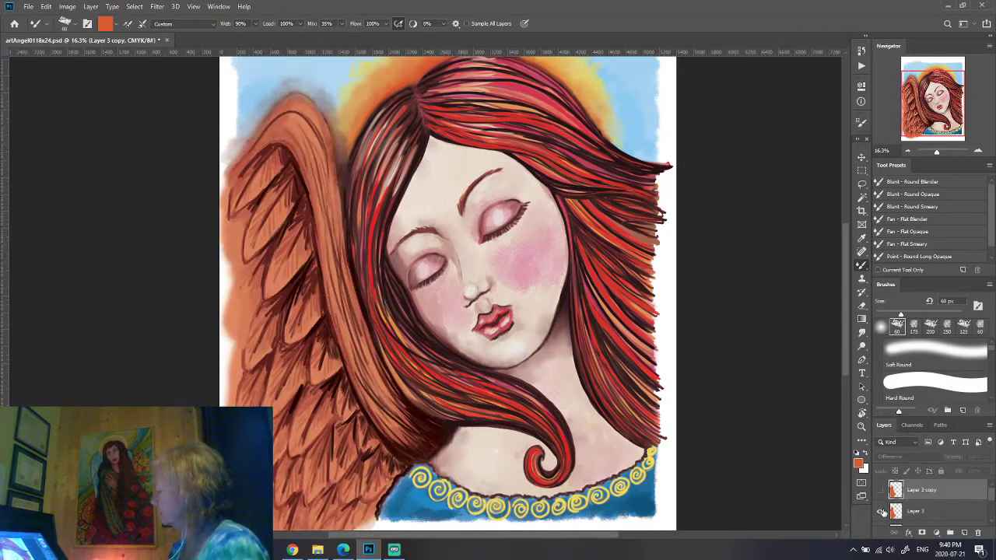
left_click(880, 490)
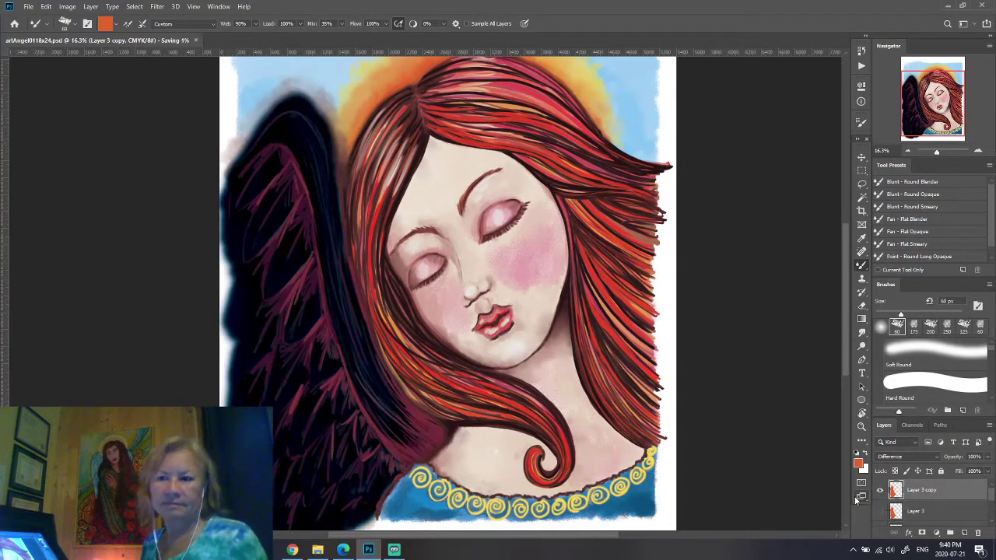
left_click(880, 491)
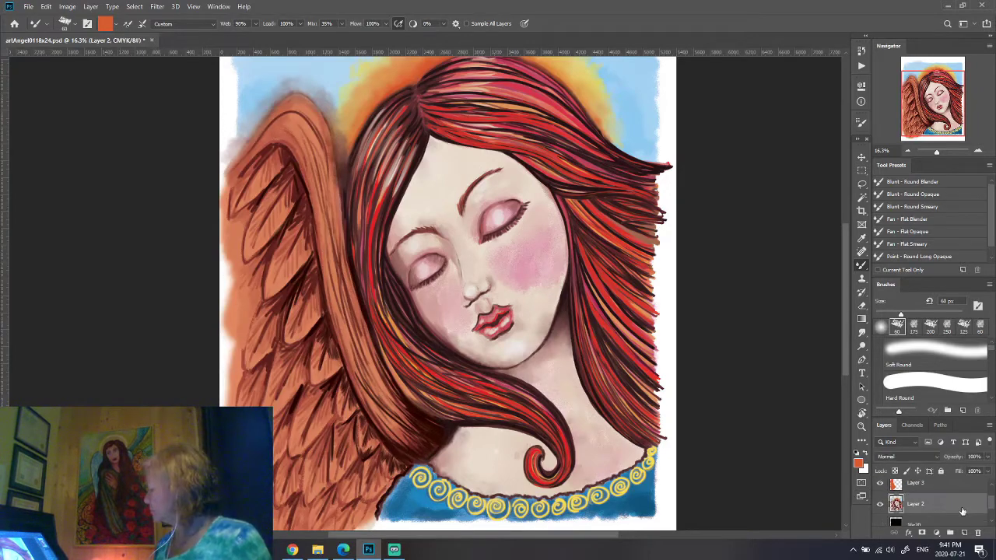
Delete the copy layer, sample dark blue and choose the Kyle's Real Oils - 01 brush.
left_click_drag(943, 499, 978, 533)
key("i")
key("b")
left_click(859, 465)
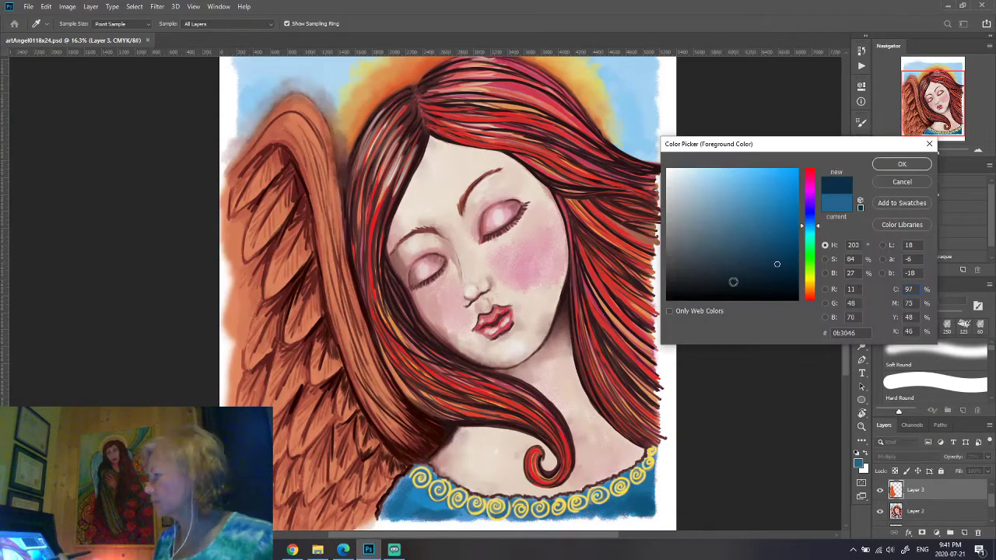
left_click(900, 163)
left_click(70, 27)
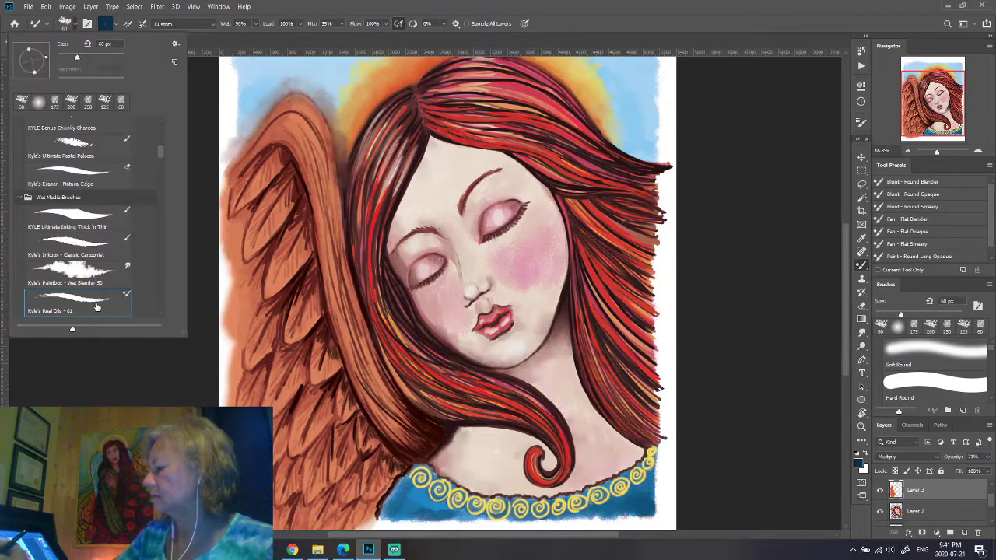
double_click(90, 309)
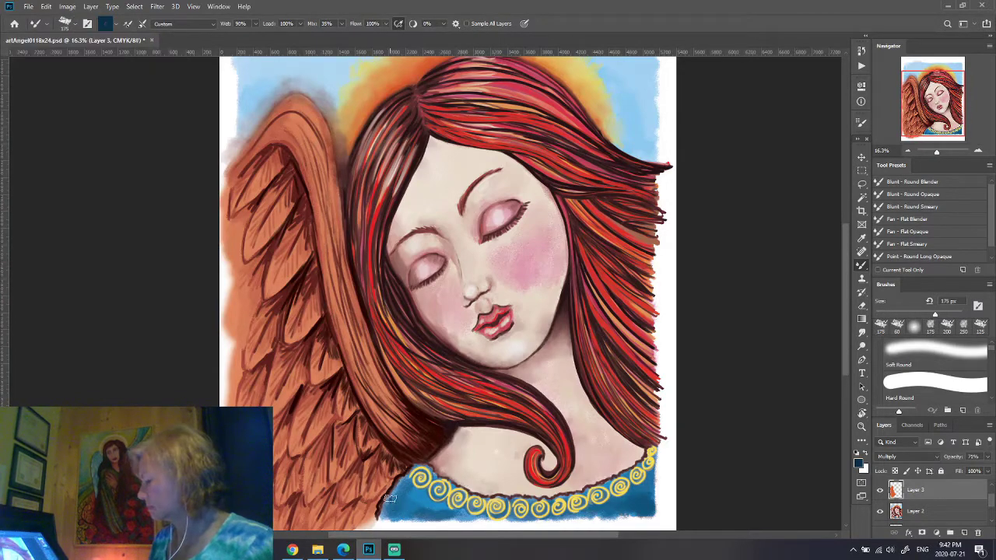
Paint dark blue strokes along the collar's lower and right edges, then select Smudge on Layer 2.
scroll(385, 509, "up", 2)
scroll(366, 467, "up", 2)
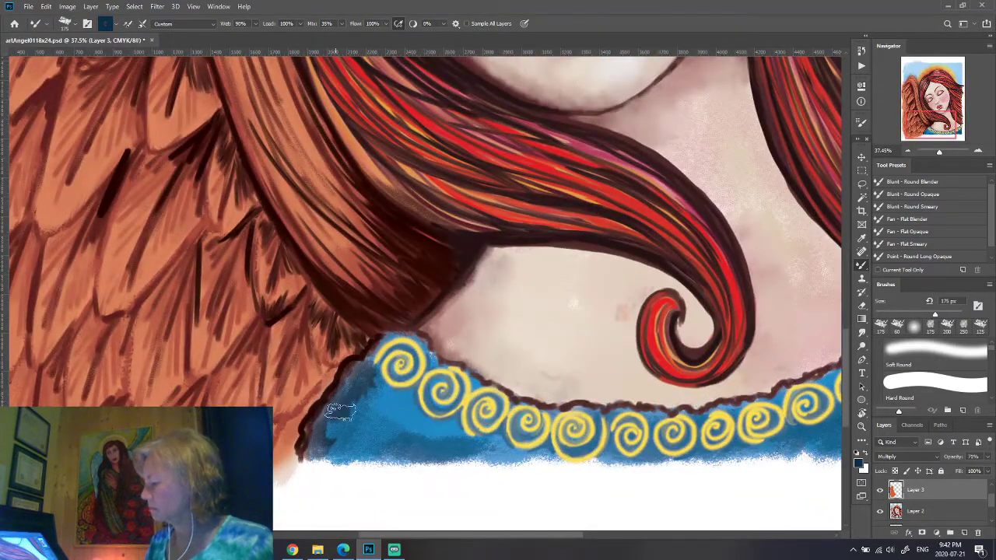
mouse_move(338, 416)
left_mouse_down()
mouse_move(309, 425)
mouse_move(333, 400)
mouse_move(420, 372)
mouse_move(449, 399)
left_mouse_up()
key("bracketleft")
key("bracketleft")
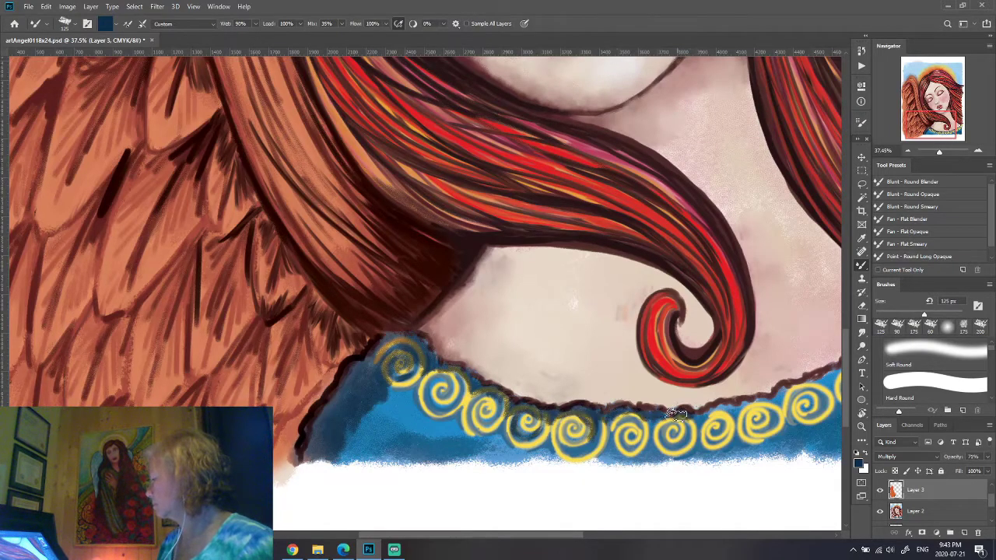
mouse_move(675, 414)
left_mouse_down()
mouse_move(744, 400)
mouse_move(568, 420)
left_mouse_up()
left_click_drag(747, 314, 642, 393)
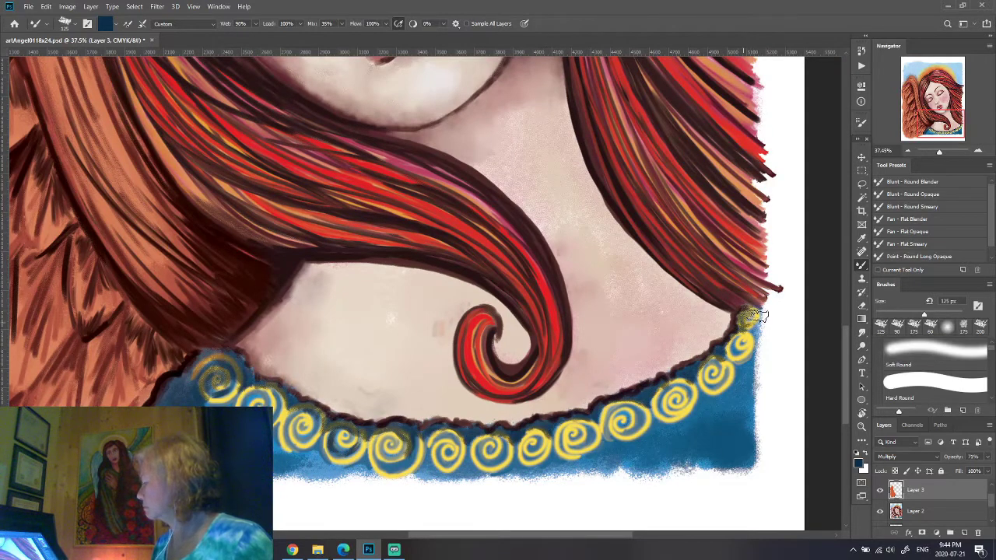
left_click(862, 332)
left_click(915, 512)
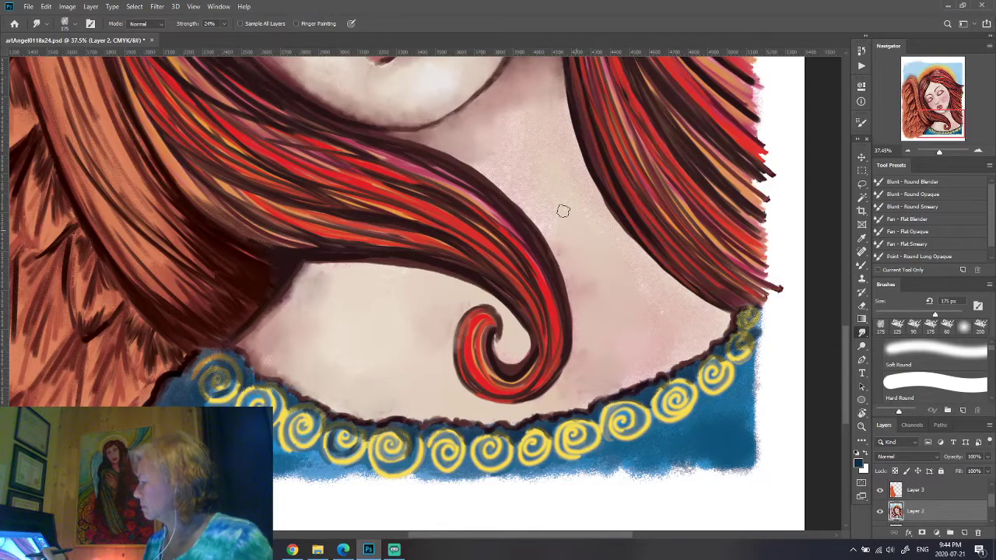
Shrink the Smudge brush, check the whole painting fitted on screen, and save with Ctrl+S.
key("bracketleft")
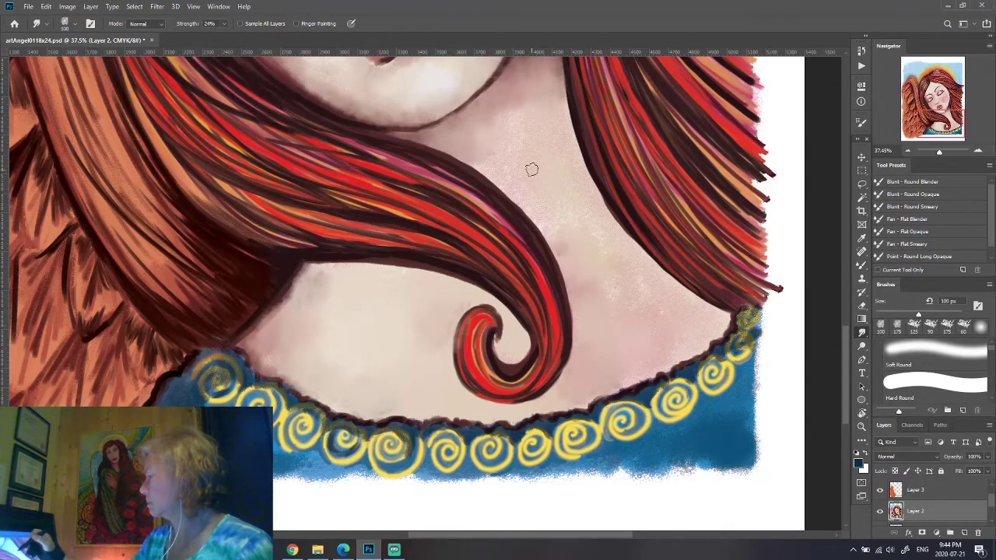
scroll(381, 408, "up", 5)
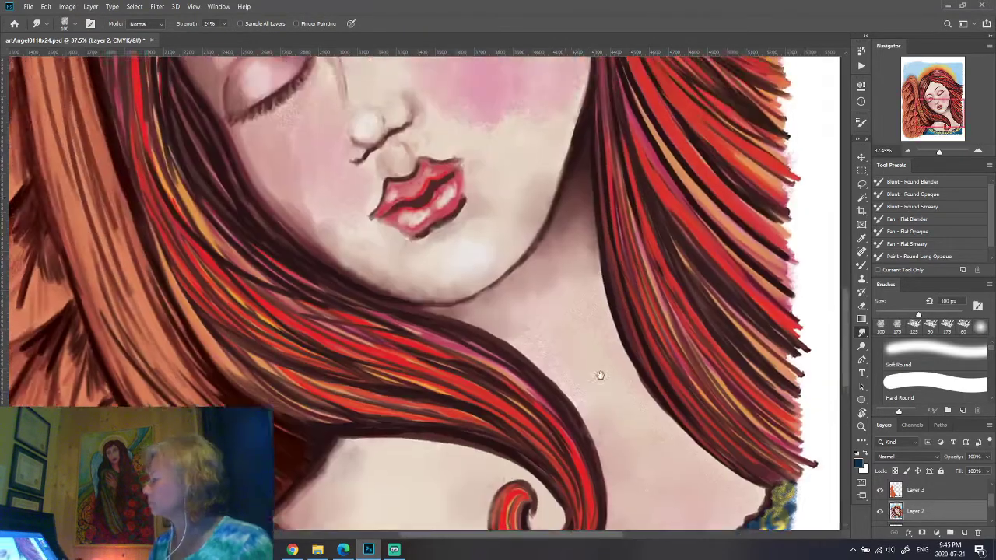
key("ctrl+0")
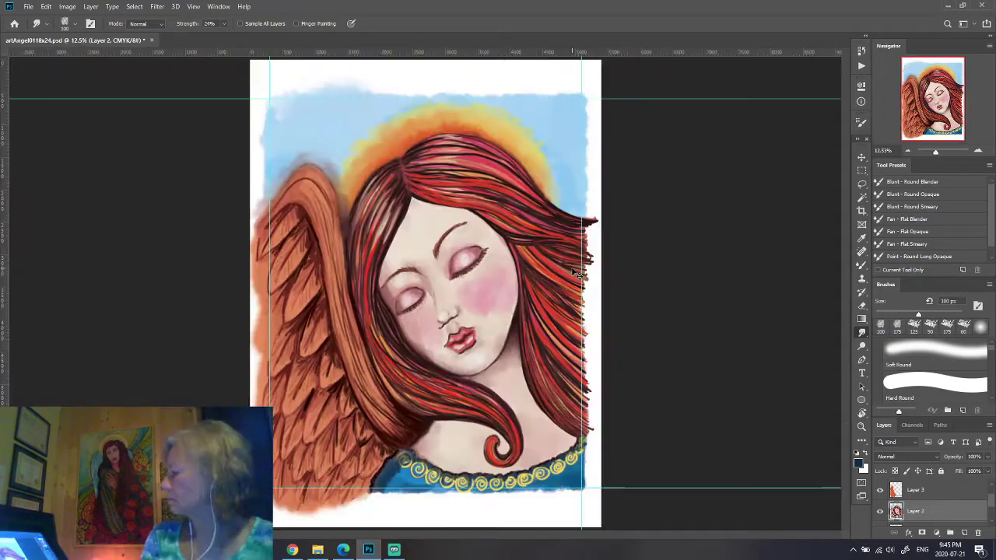
key("ctrl+plus")
mouse_move(577, 312)
left_mouse_down()
mouse_move(589, 370)
mouse_move(554, 353)
left_mouse_up()
key("ctrl+0")
key("ctrl+s")
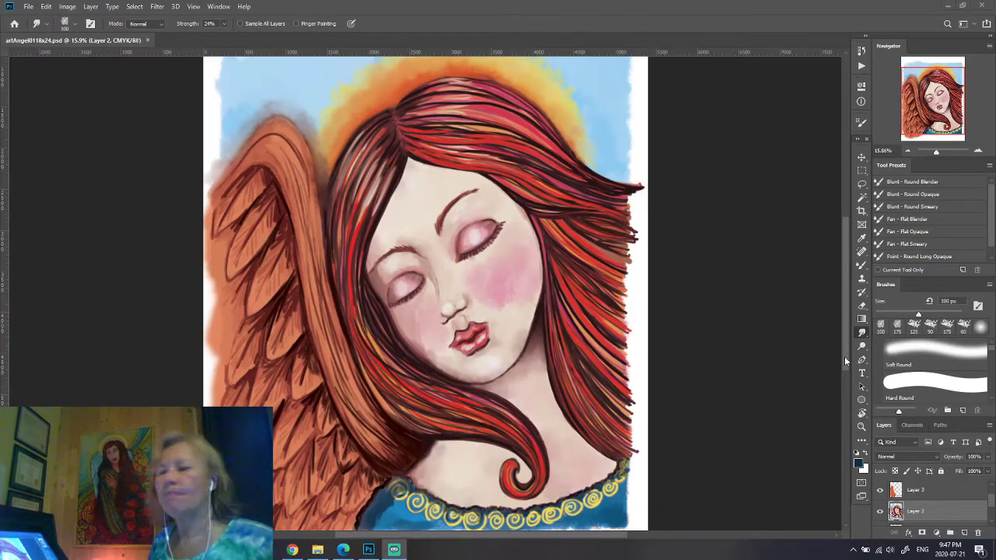
scroll(752, 336, "up", 3)
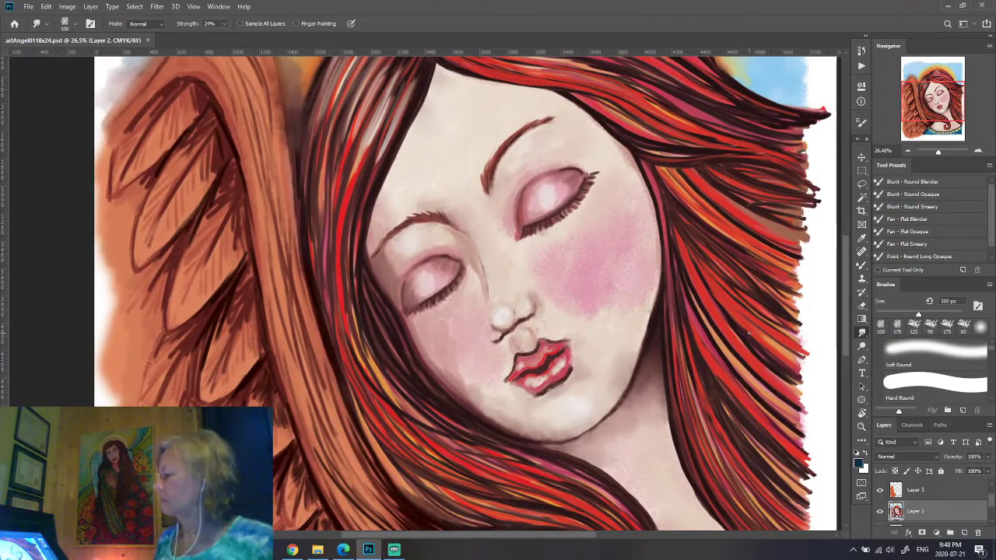
On a new layer, brush pale highlight strokes onto the upper-left wing feathers with the Mixer Brush.
left_click(952, 493)
key("ctrl+shift+alt+n")
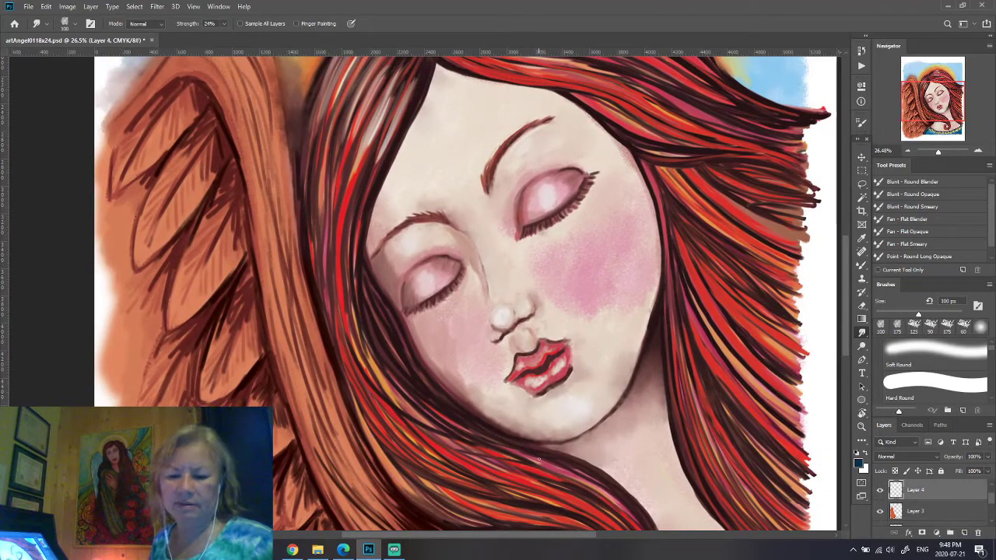
key("b")
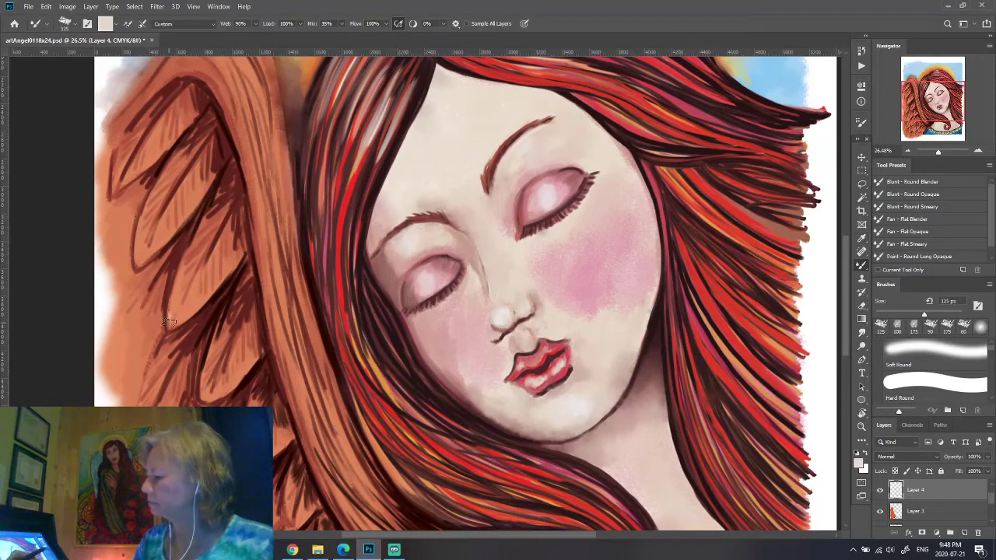
left_click_drag(153, 223, 135, 264)
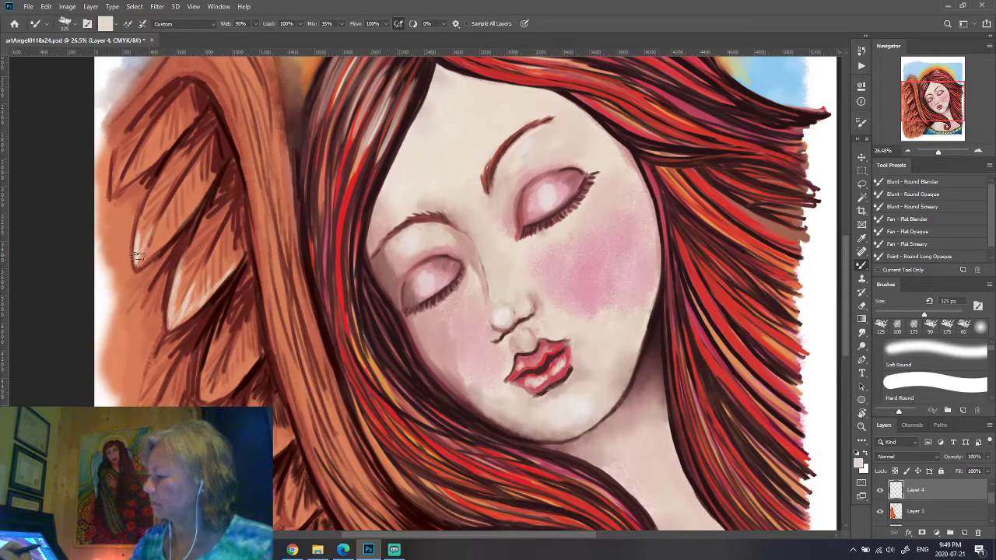
left_click_drag(185, 223, 148, 254)
left_click_drag(191, 166, 159, 227)
left_click_drag(168, 140, 125, 181)
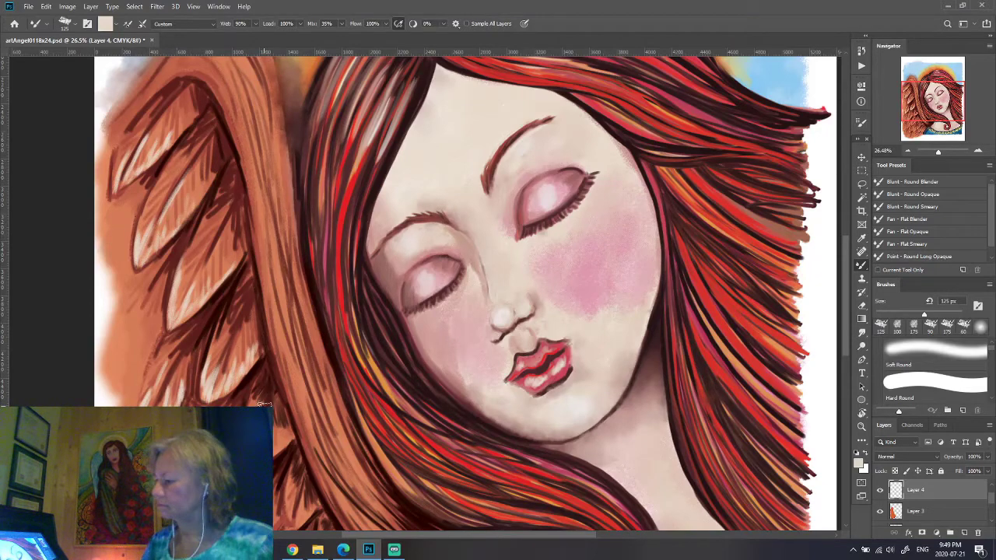
Highlight the lower wing feather tips and the wing's top arc down through the feathers.
left_click_drag(264, 404, 250, 284)
left_click_drag(169, 366, 175, 355)
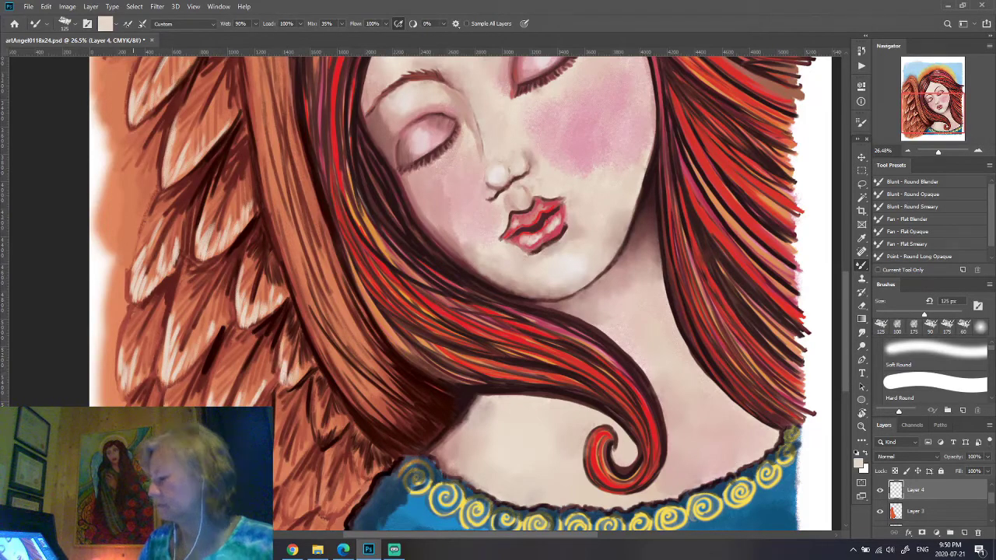
left_click_drag(217, 342, 195, 226)
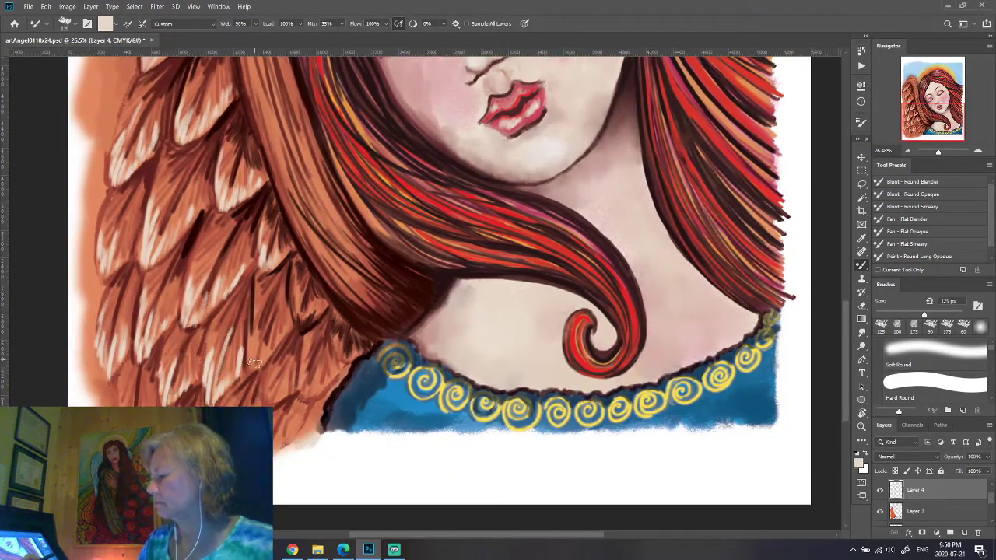
left_click_drag(319, 330, 287, 302)
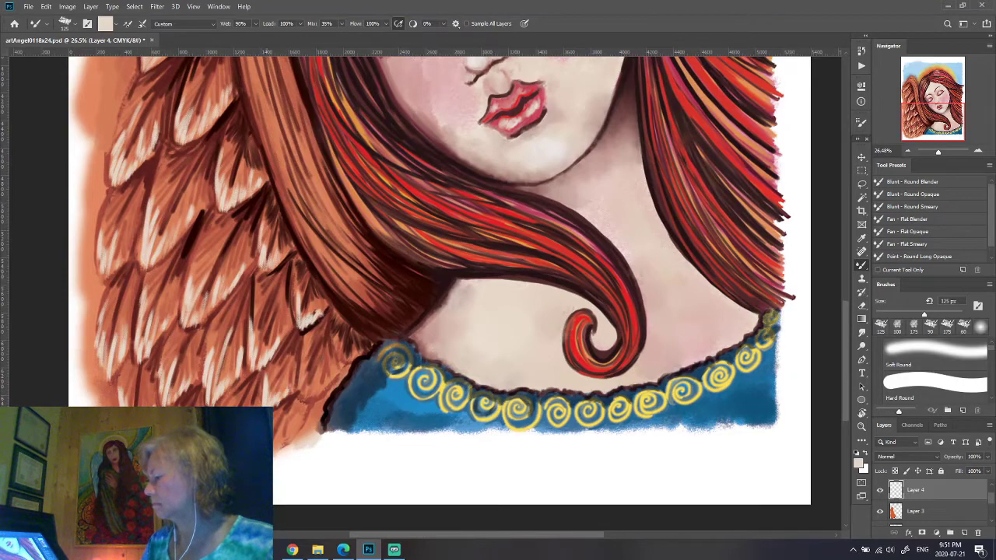
scroll(347, 354, "up", 2)
scroll(247, 216, "up", 3)
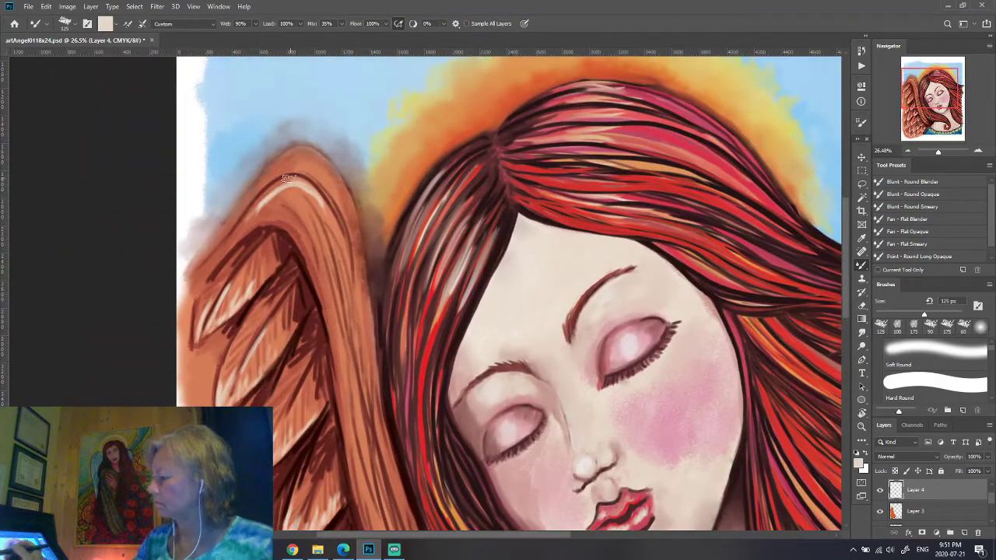
mouse_move(288, 177)
left_mouse_down()
mouse_move(233, 230)
mouse_move(327, 156)
mouse_move(354, 234)
mouse_move(268, 198)
mouse_move(334, 327)
left_mouse_up()
left_click_drag(284, 209, 342, 354)
left_click_drag(327, 194, 366, 350)
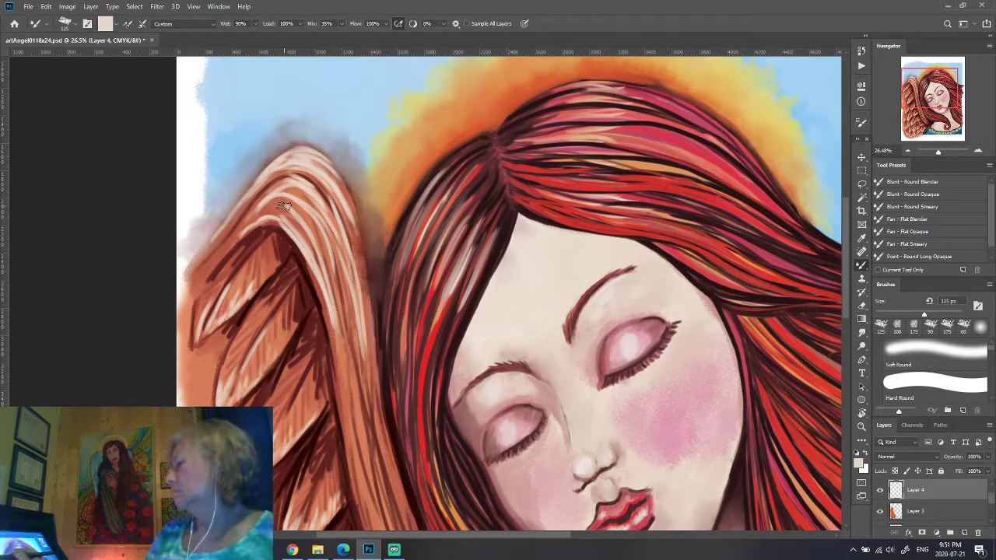
Add light streaks across the hair and along the top of the head.
left_click_drag(441, 205, 467, 311)
left_click_drag(492, 232, 444, 335)
left_click_drag(551, 185, 623, 188)
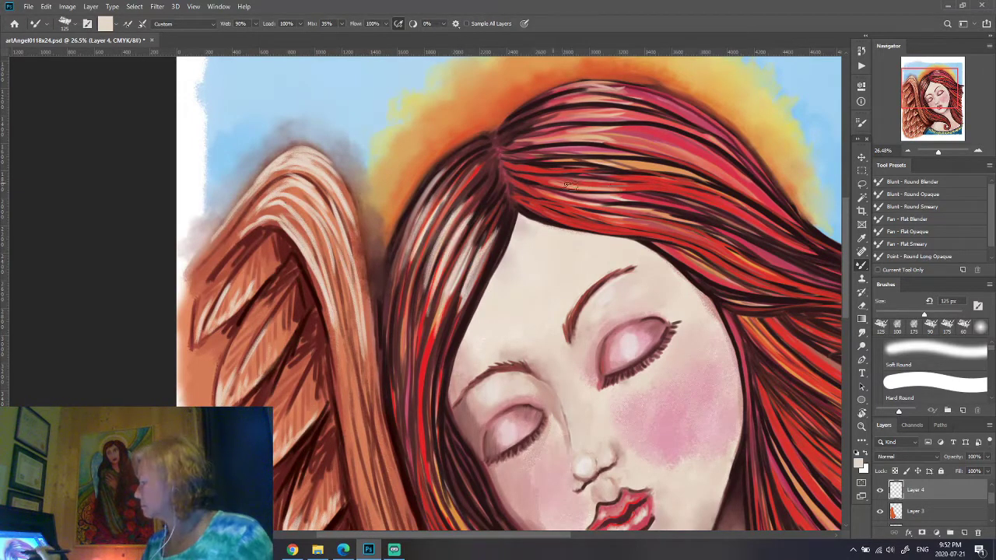
left_click_drag(554, 168, 634, 187)
left_click_drag(562, 131, 624, 160)
left_click_drag(557, 94, 623, 118)
scroll(712, 334, "down", 1)
scroll(583, 418, "down", 1)
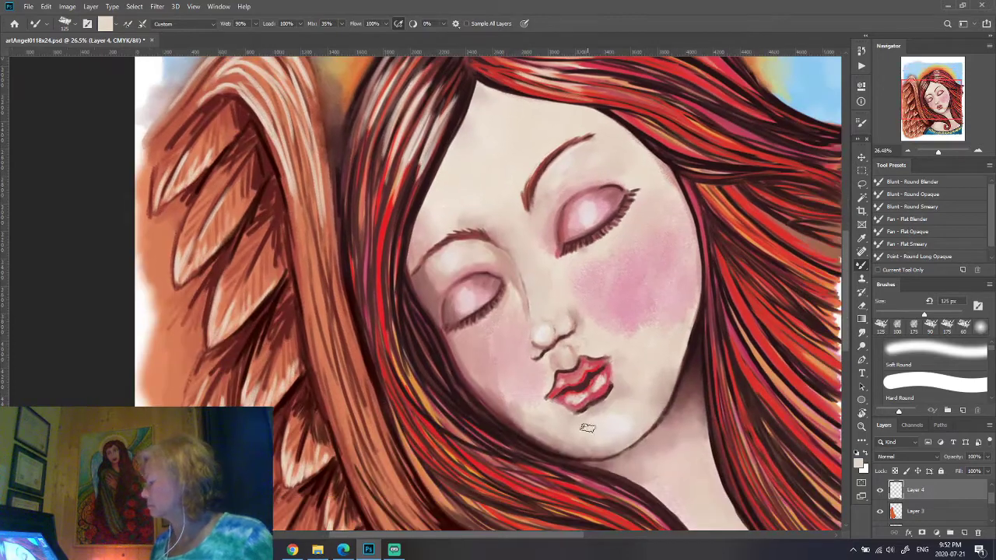
scroll(645, 396, "down", 1)
scroll(642, 399, "down", 1)
scroll(549, 317, "up", 3)
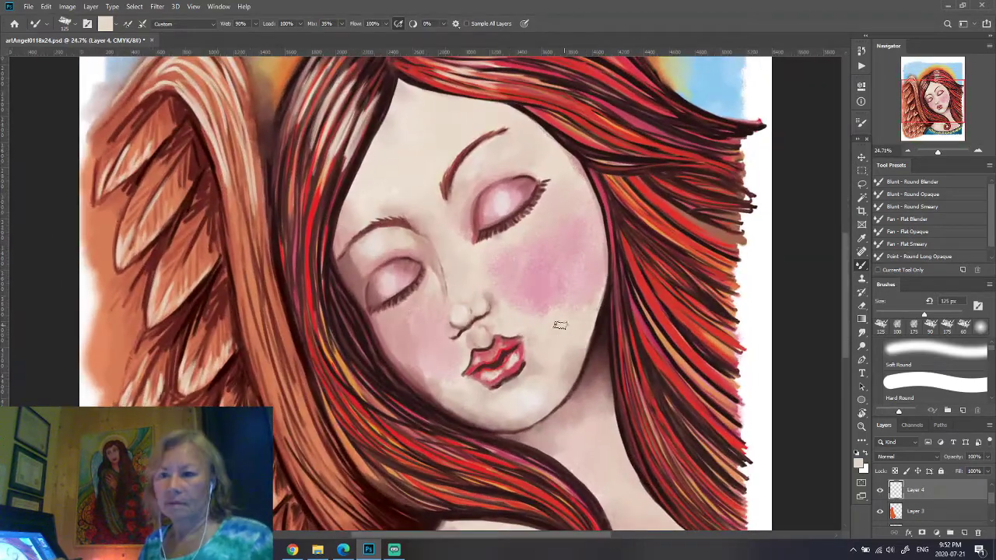
scroll(607, 342, "down", 1)
left_click_drag(652, 366, 646, 370)
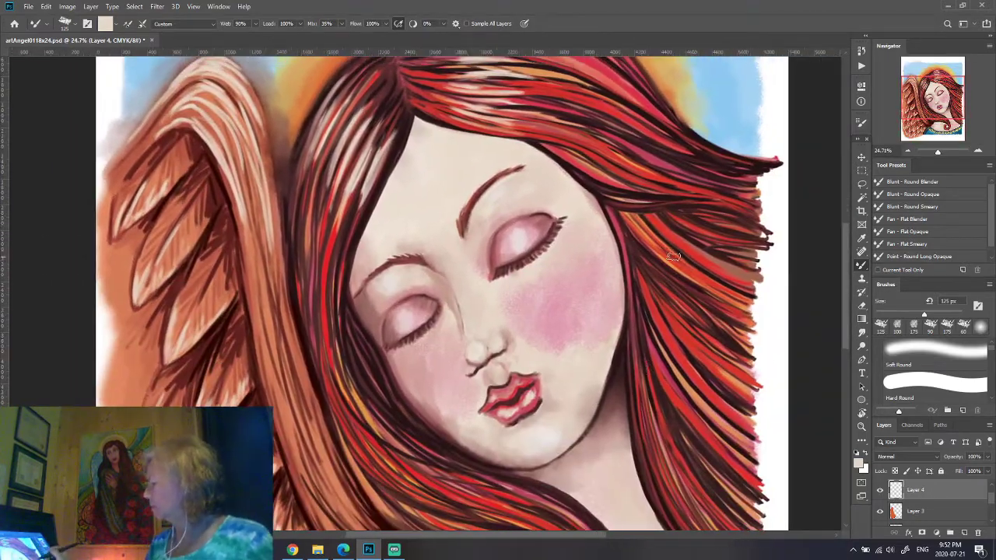
Sample orange from the painting and paint strands across the upper hair and right side.
left_click(358, 406, "alt")
left_click_drag(648, 248, 549, 278)
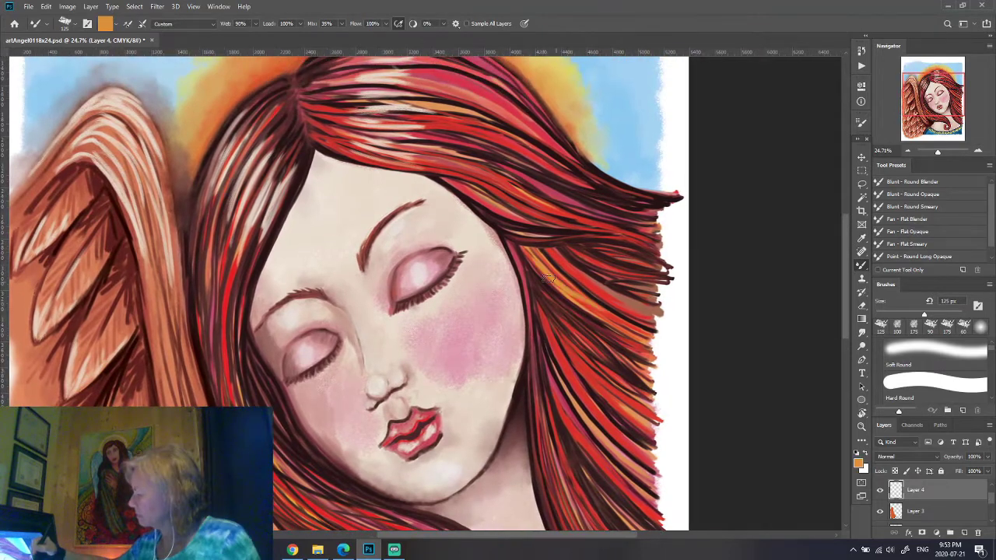
left_click_drag(440, 167, 592, 222)
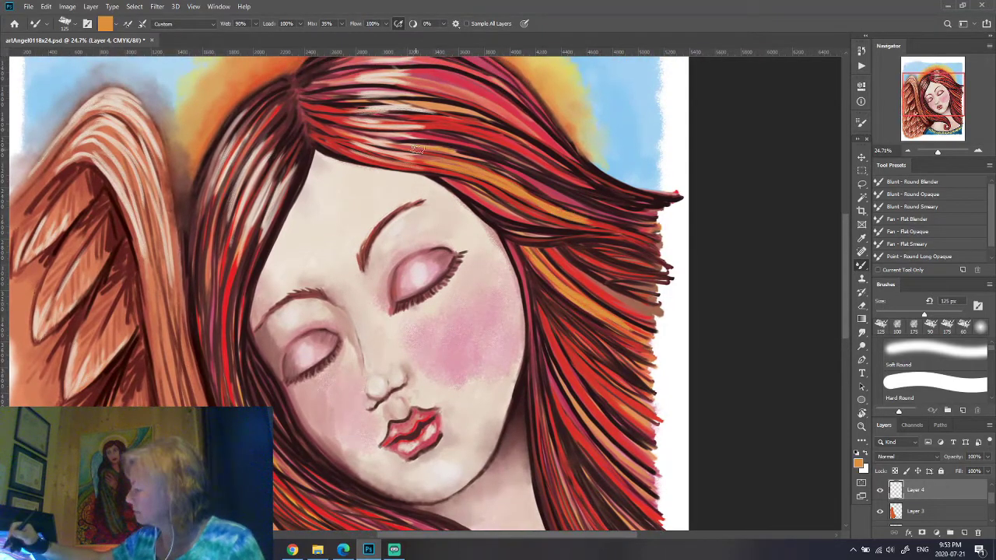
left_click_drag(420, 147, 537, 177)
left_click_drag(416, 84, 551, 142)
left_click_drag(513, 221, 604, 285)
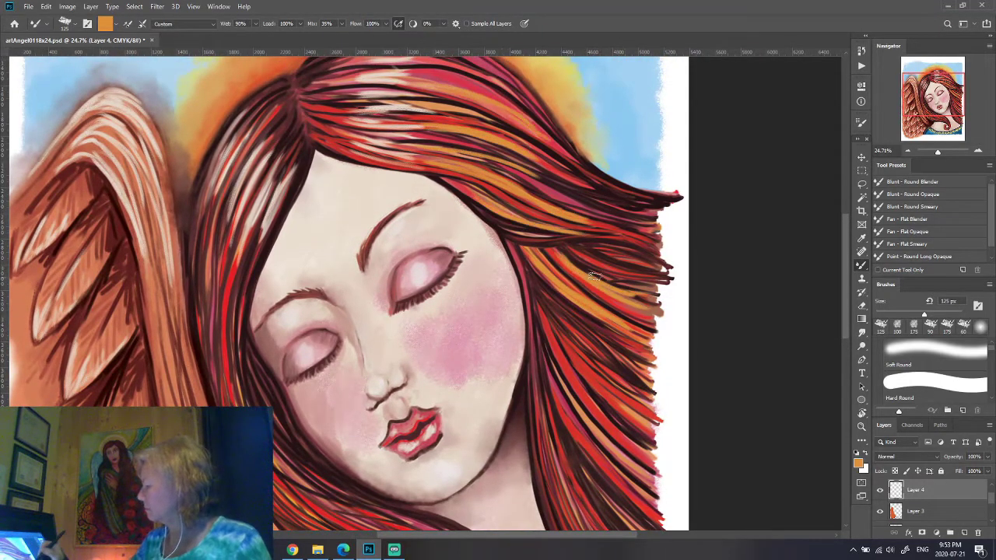
Add more orange strands lower down the right side of the hair.
scroll(593, 277, "down", 3)
left_click_drag(568, 345, 632, 405)
left_click_drag(549, 266, 629, 345)
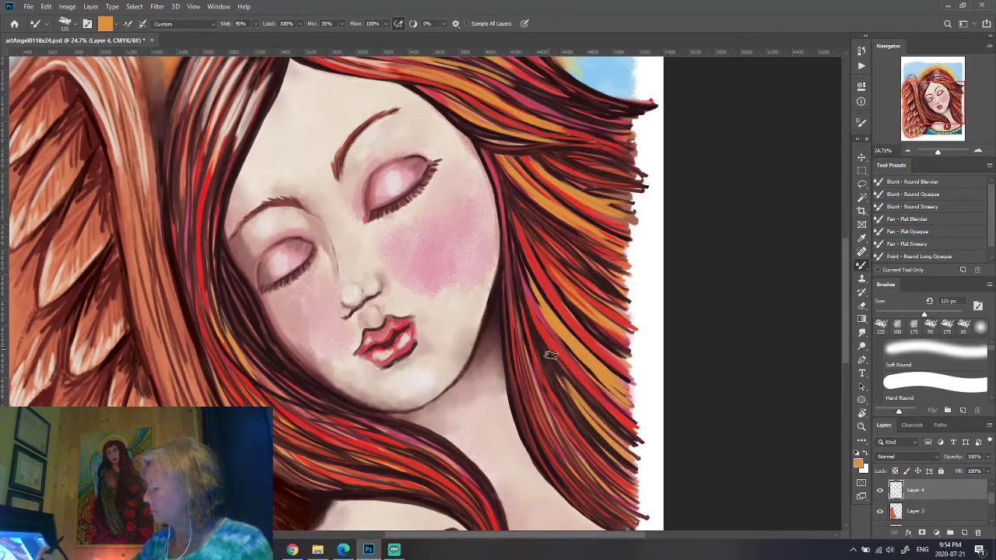
scroll(645, 402, "up", 5)
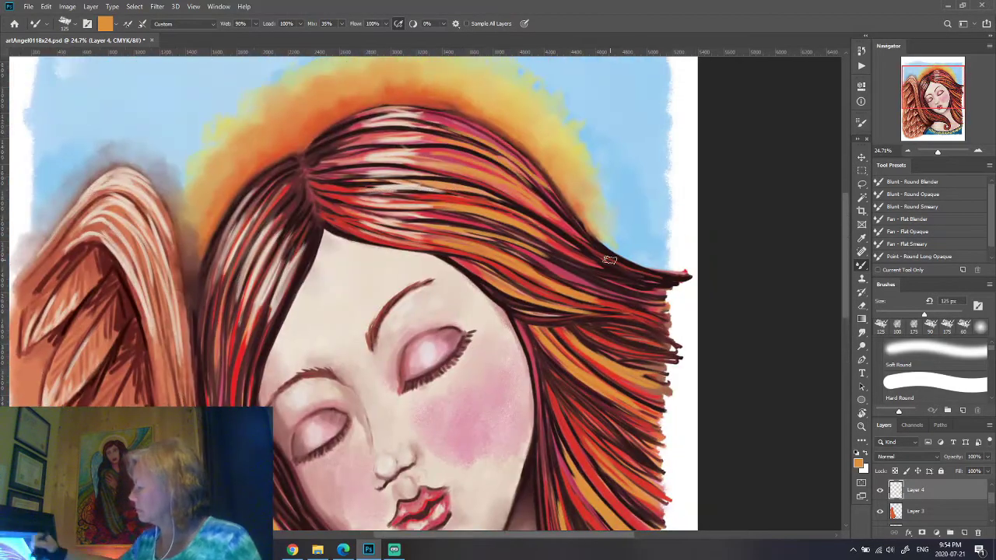
scroll(609, 259, "down", 5)
scroll(297, 276, "down", 2)
scroll(291, 242, "down", 3)
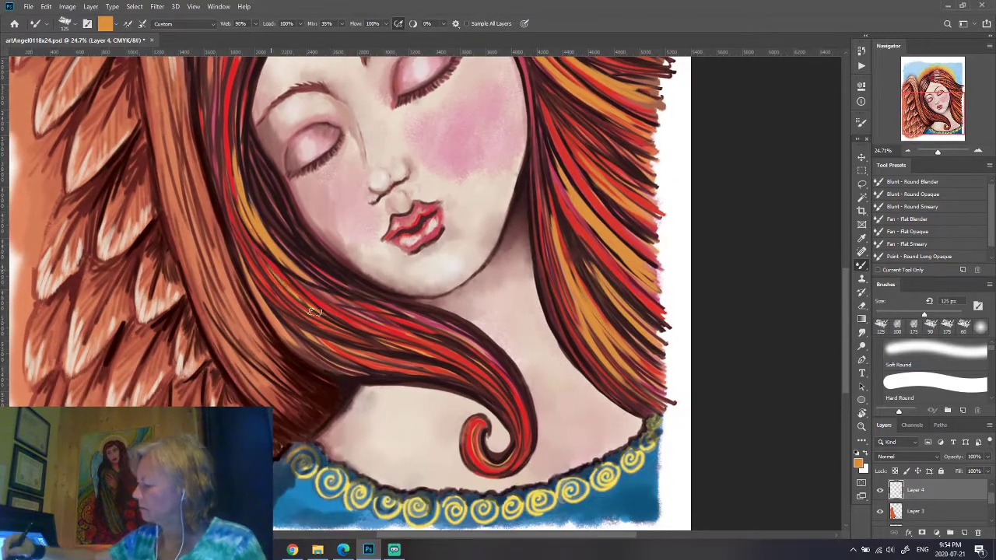
scroll(304, 257, "right", 2)
scroll(335, 292, "left", 2)
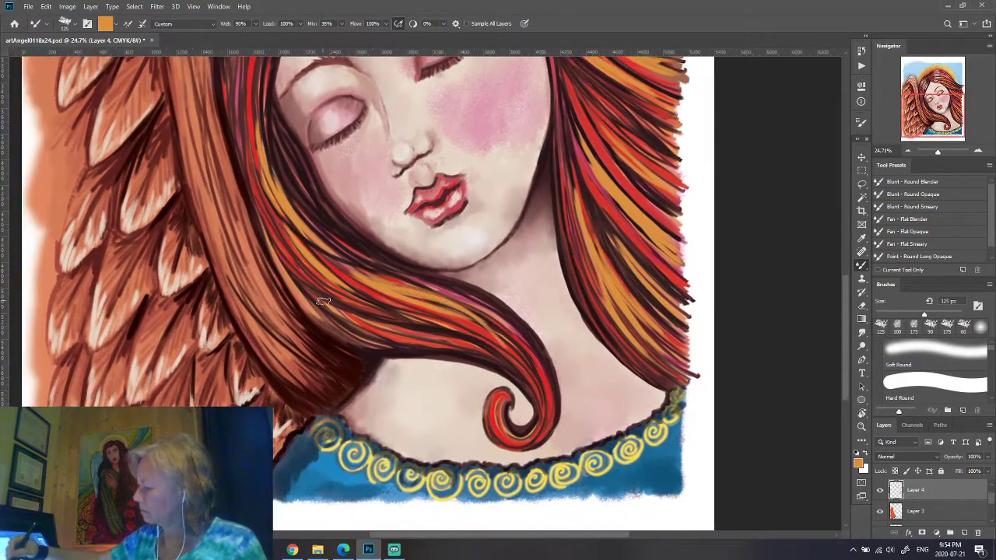
Curve an orange strand into the hair curl and recentre the view on the face and shoulder.
left_click_drag(436, 314, 542, 418)
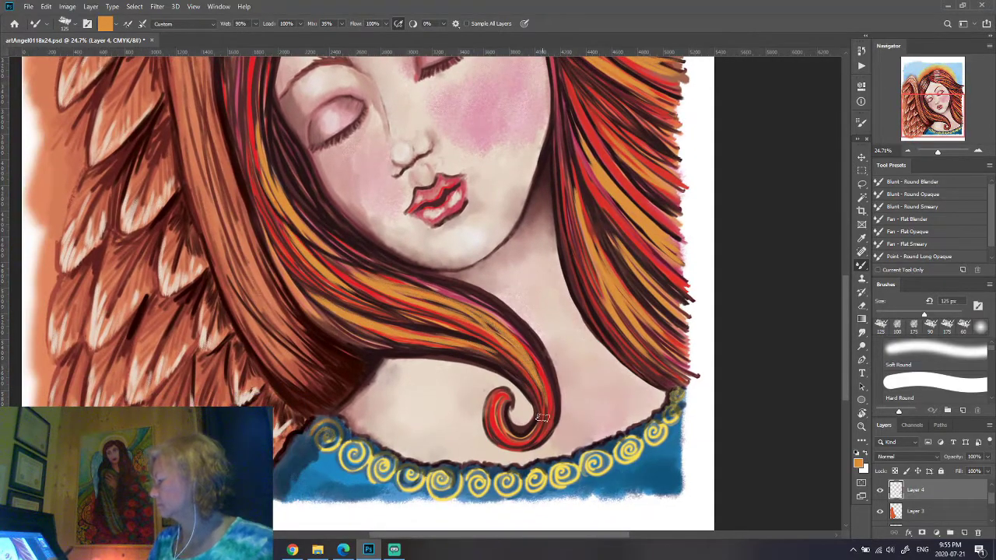
scroll(436, 327, "up", 8)
scroll(436, 327, "left", 3)
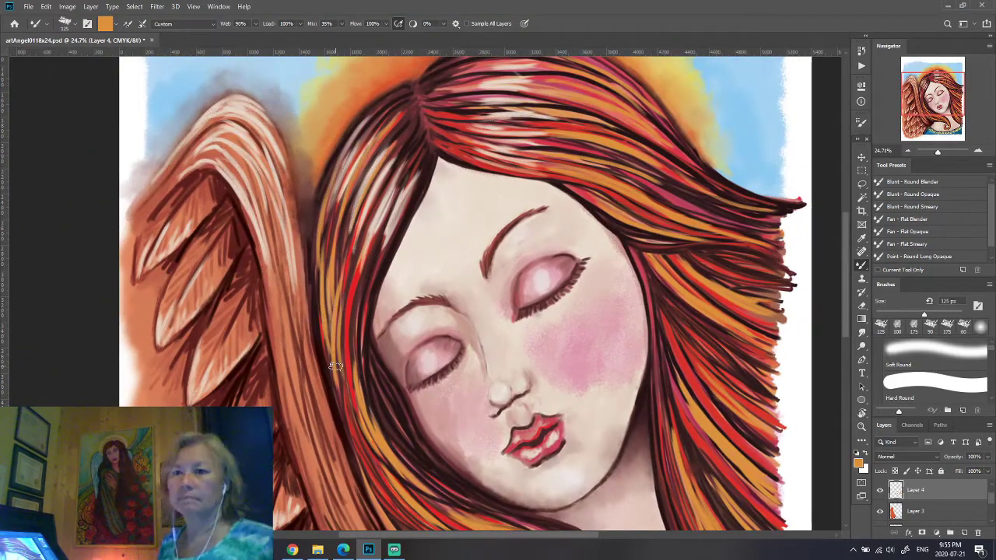
mouse_move(324, 238)
left_mouse_down()
mouse_move(426, 313)
mouse_move(372, 221)
left_mouse_up()
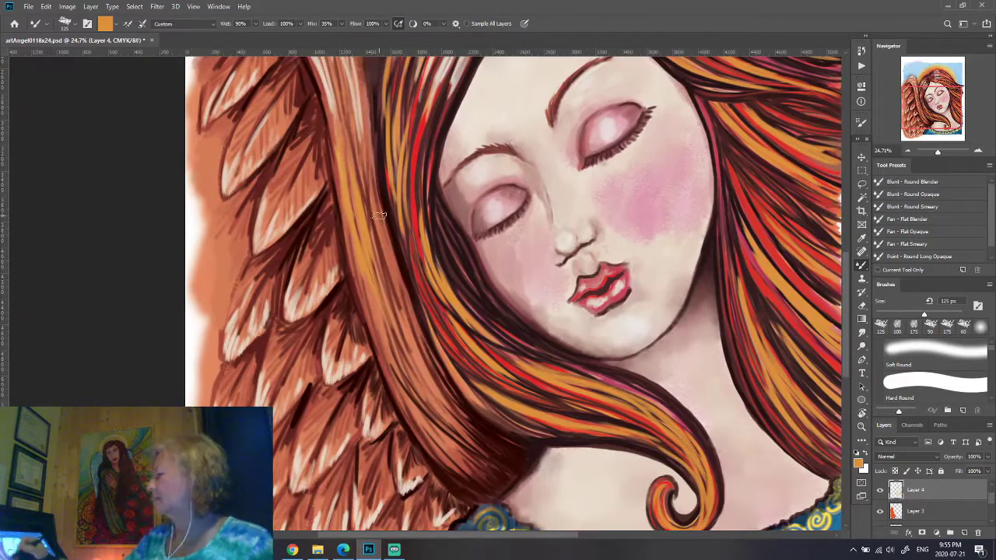
left_click_drag(413, 385, 373, 218)
scroll(418, 376, "up", 5)
scroll(418, 376, "left", 3)
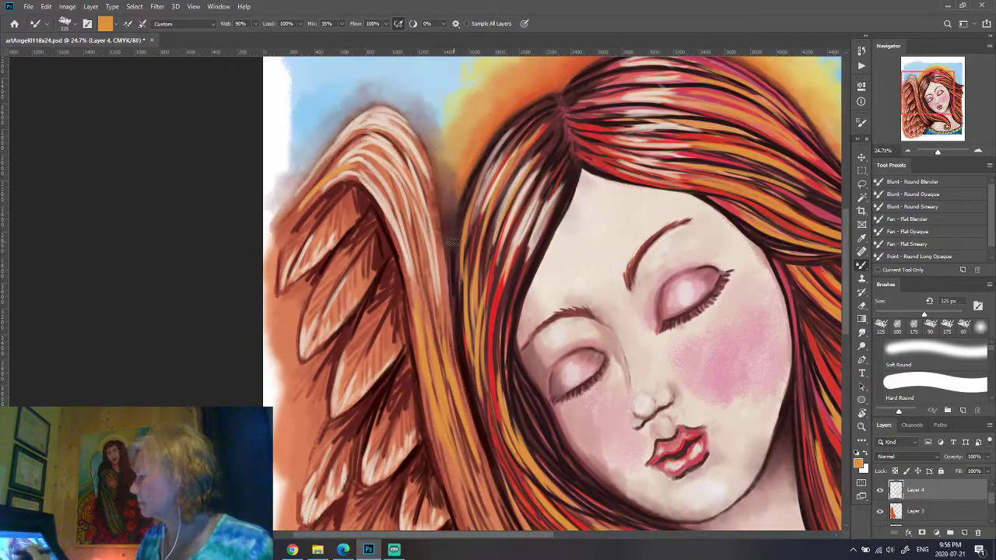
Switch to the Smudge tool and navigate around the wing and face.
key("r")
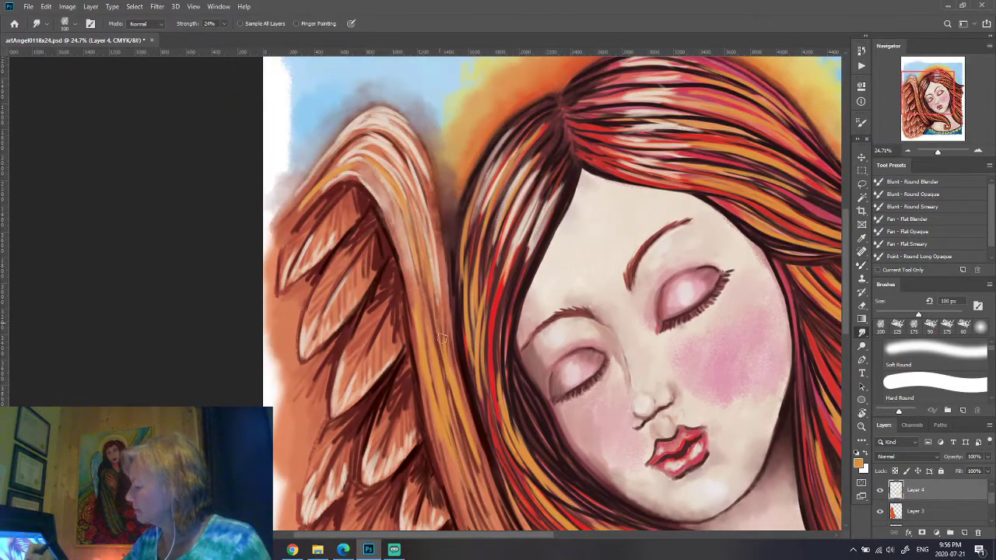
scroll(427, 387, "down", 2)
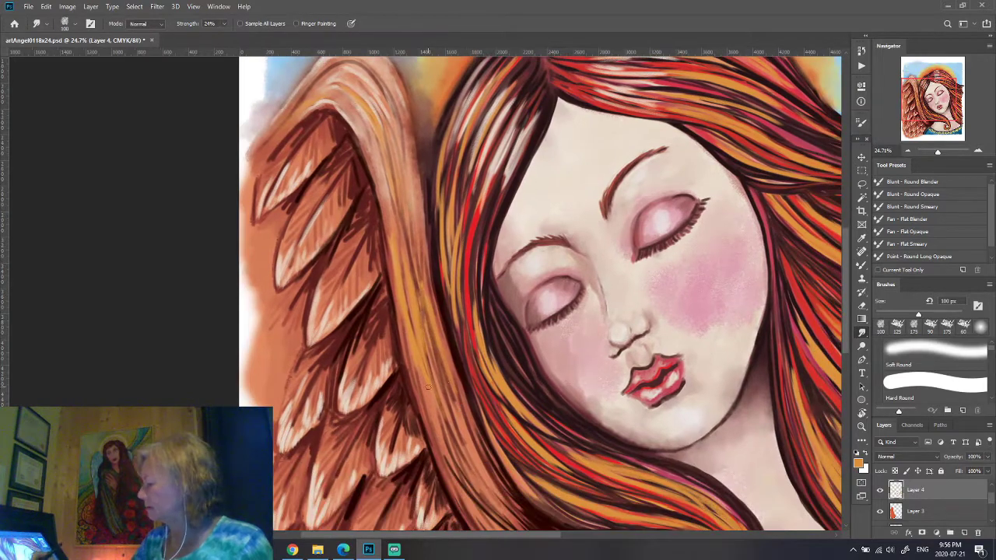
scroll(449, 379, "up", 2)
scroll(449, 379, "left", 1)
left_click_drag(402, 344, 405, 296)
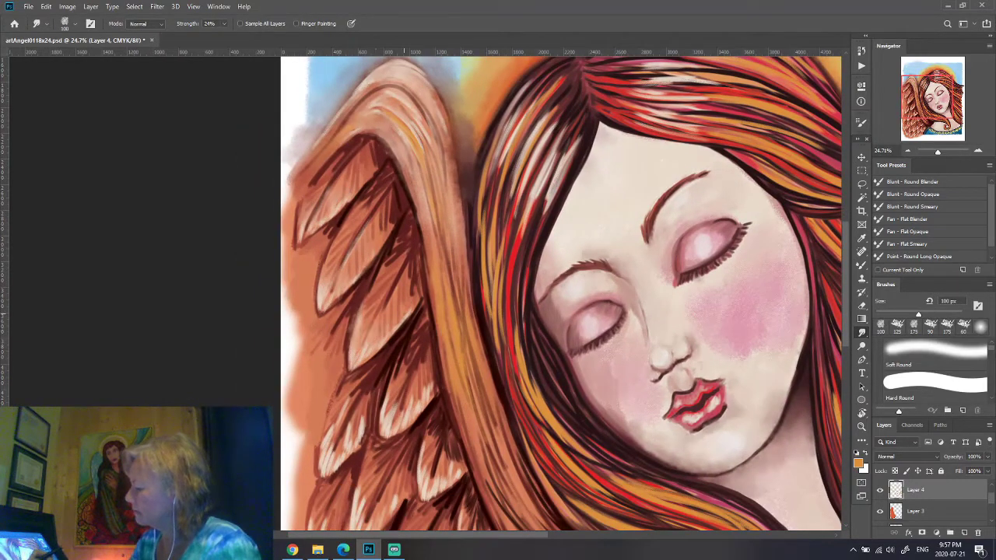
scroll(430, 398, "down", 3)
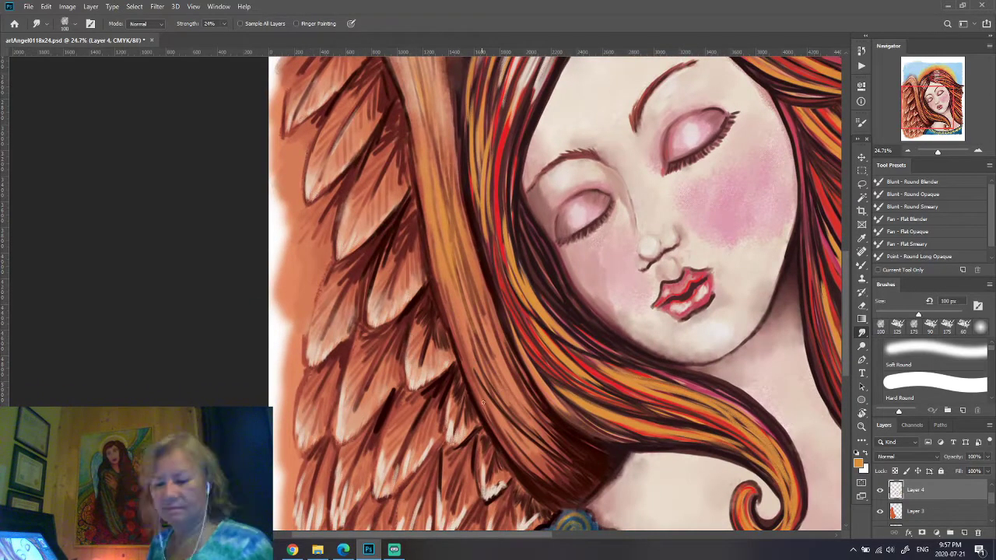
scroll(483, 402, "down", 2)
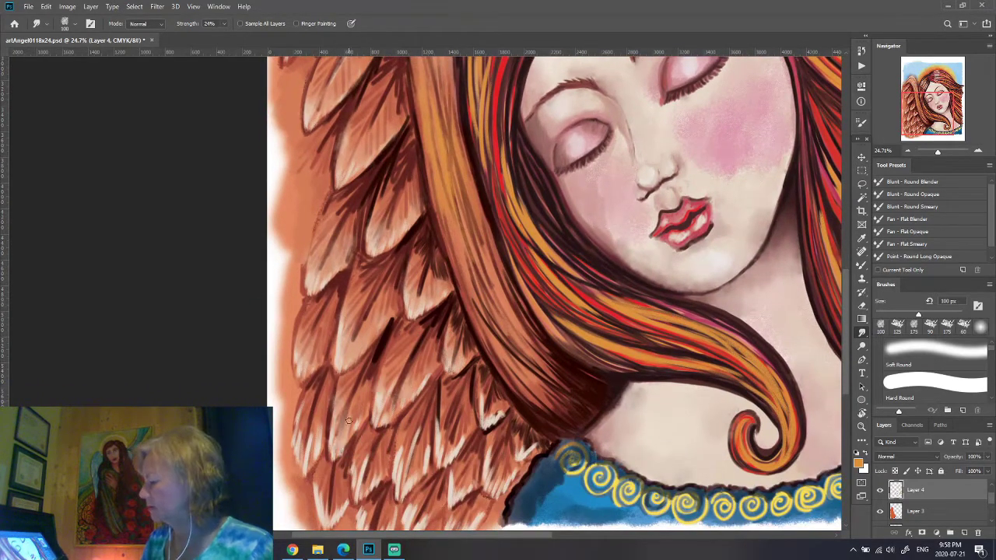
scroll(334, 408, "down", 1)
scroll(319, 393, "down", 2)
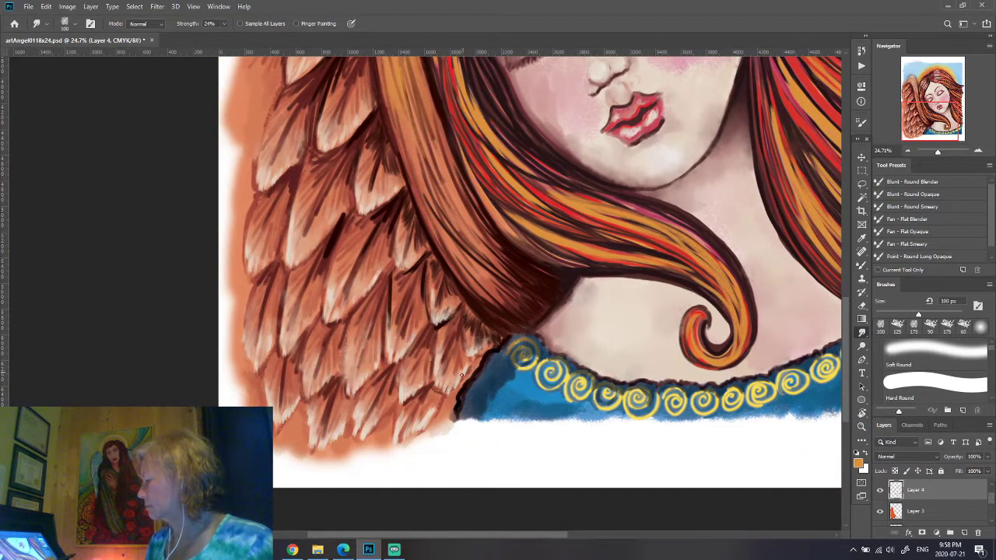
scroll(573, 410, "up", 2)
scroll(573, 410, "right", 4)
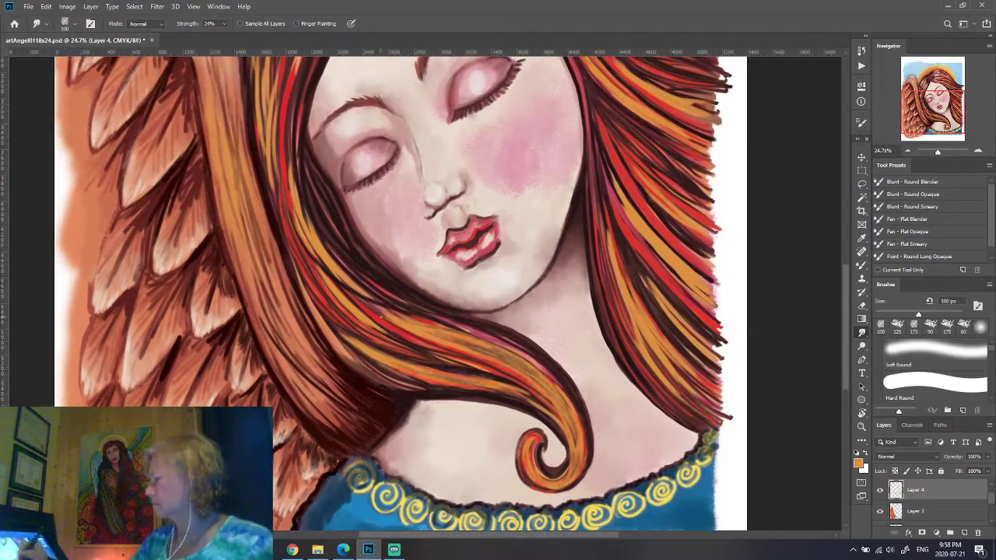
scroll(682, 306, "up", 1)
scroll(681, 306, "down", 2)
scroll(672, 366, "down", 2)
scroll(573, 349, "up", 1)
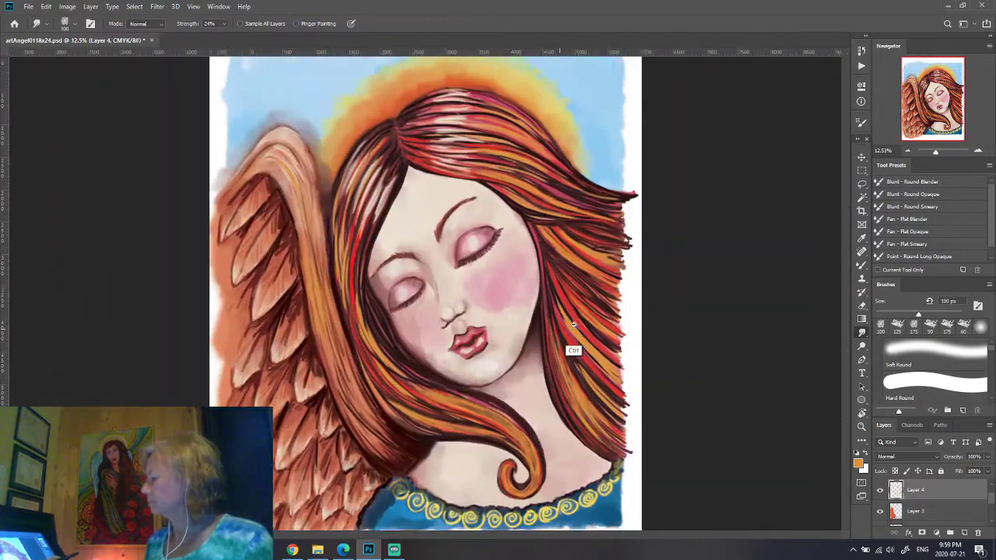
scroll(577, 340, "up", 1)
Shift the view right and hold Alt for the Eyedropper to sample from the painting.
left_click_drag(577, 340, 656, 350)
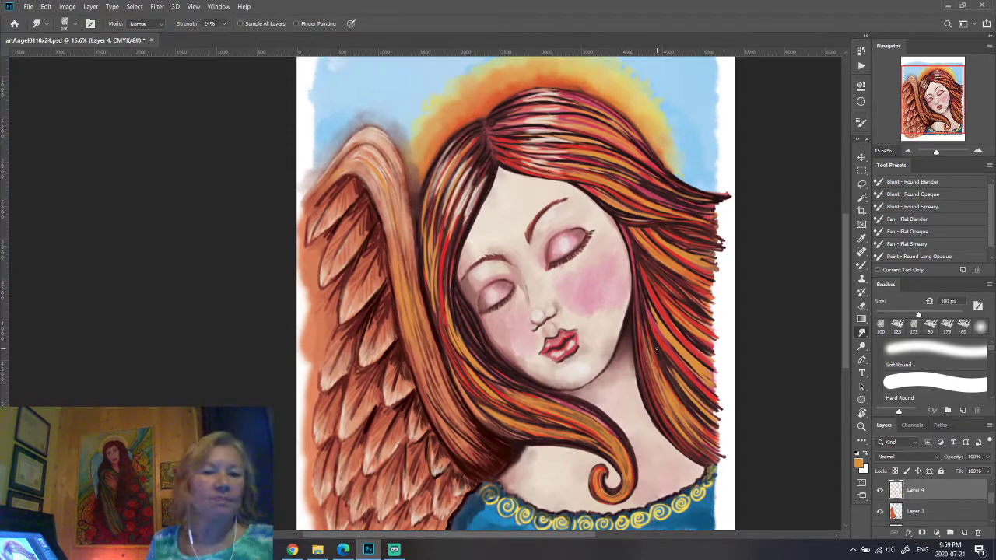
key("alt+[")
key("alt+[")
scroll(656, 349, "up", 2)
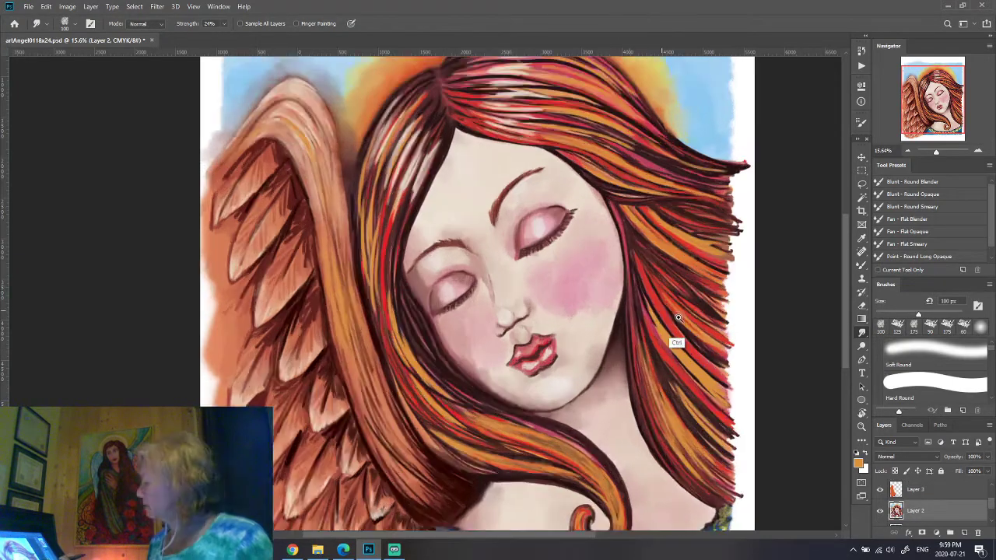
scroll(656, 350, "up", 2)
Sample the pink skin tone, paint it along the top hairline, then soften it with Smudge.
left_click(364, 276, "alt")
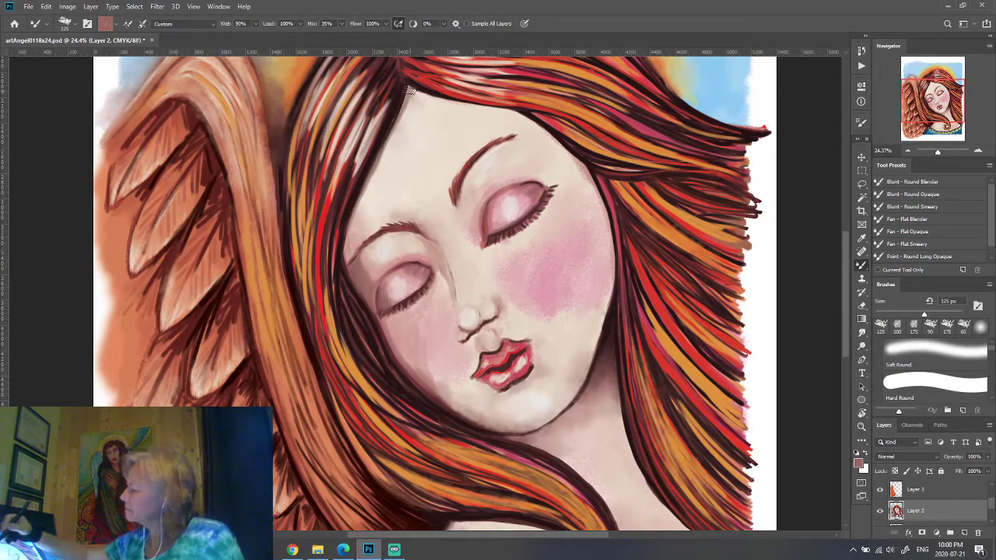
left_click_drag(405, 87, 584, 167)
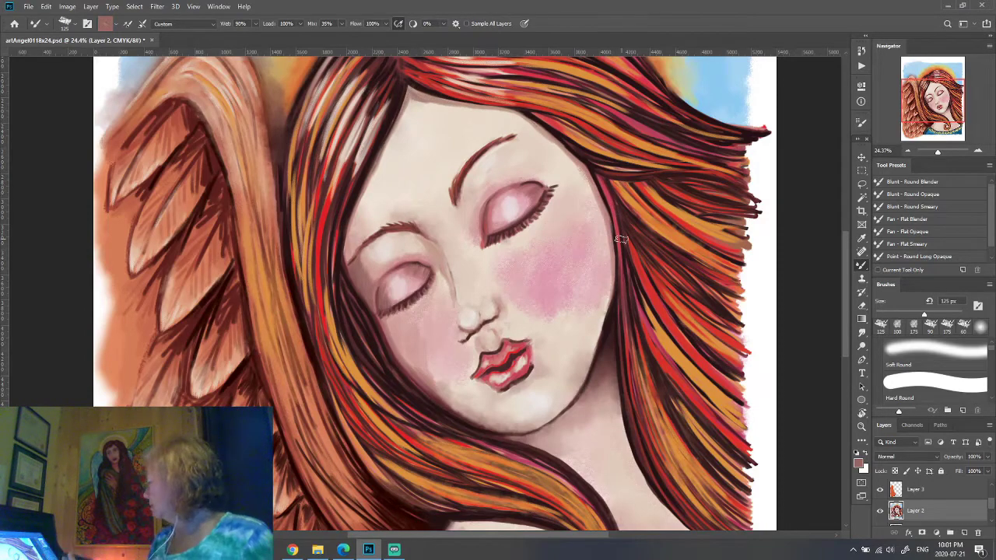
key("r")
scroll(587, 267, "up", 2)
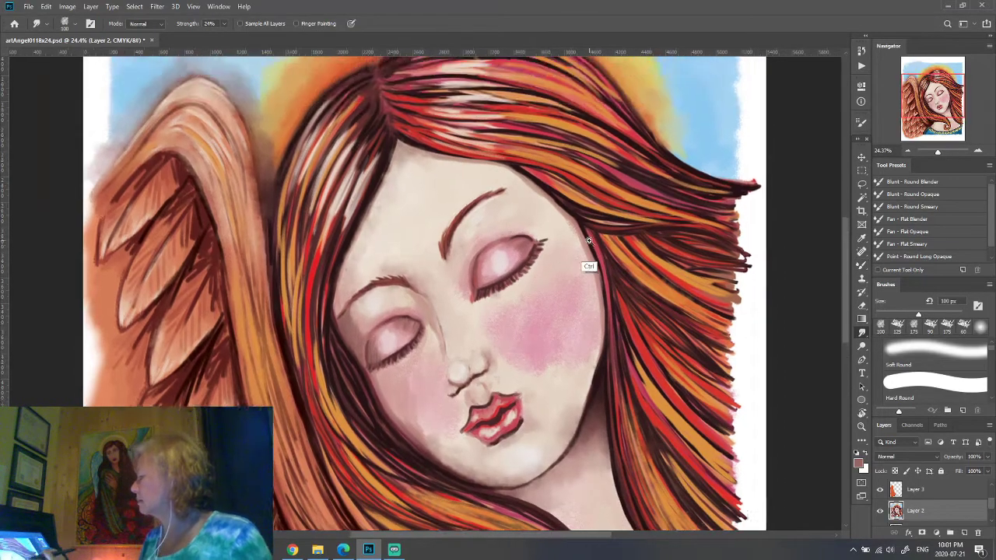
scroll(587, 267, "up", 2)
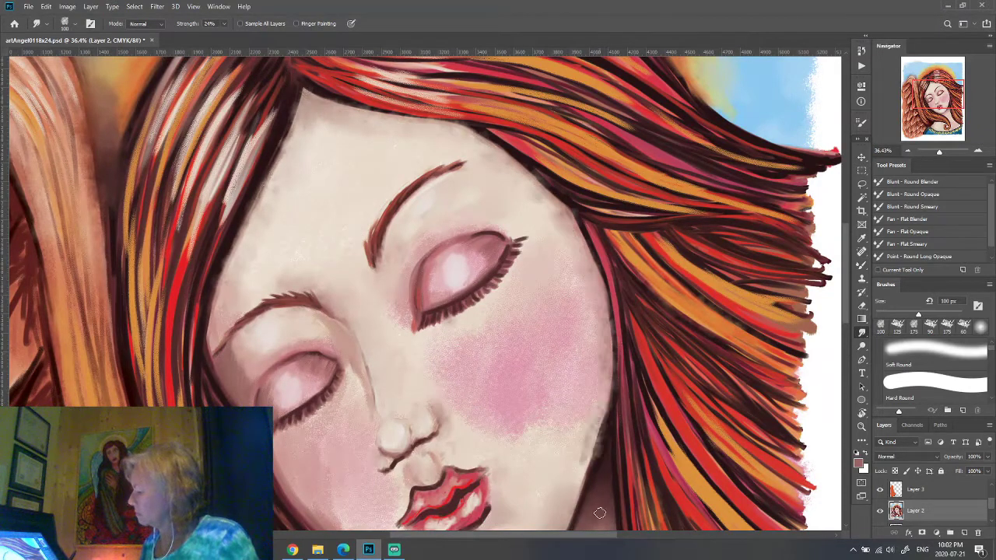
key("z")
key("r")
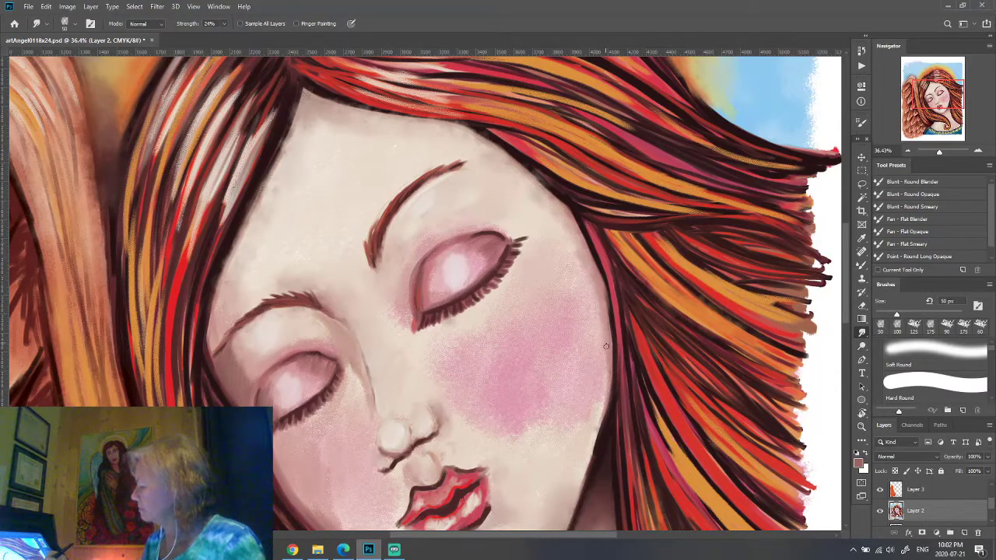
Paint dark brown strokes with the Mixer Brush along the right hair edge and top hairline.
key("b")
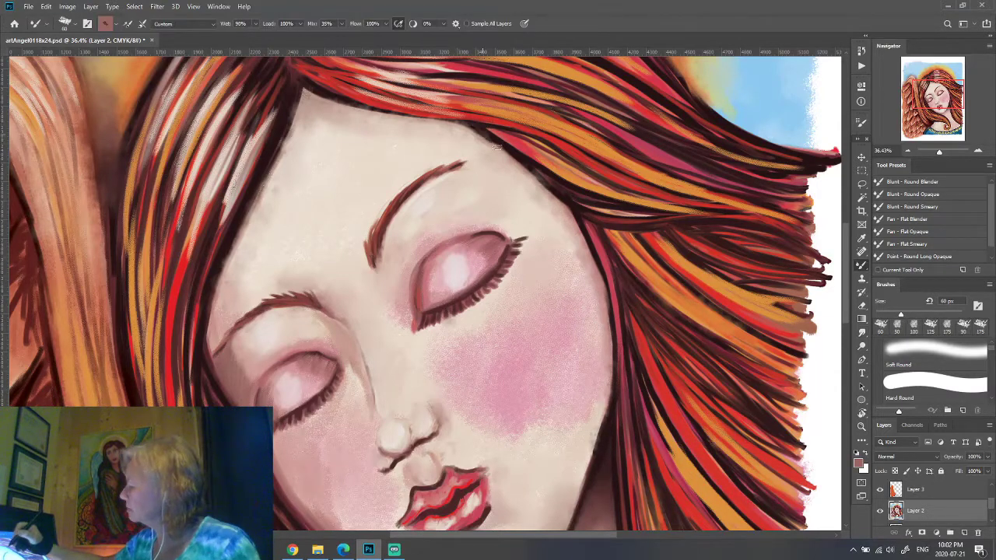
mouse_move(579, 205)
left_mouse_down()
mouse_move(506, 154)
mouse_move(526, 163)
left_mouse_up()
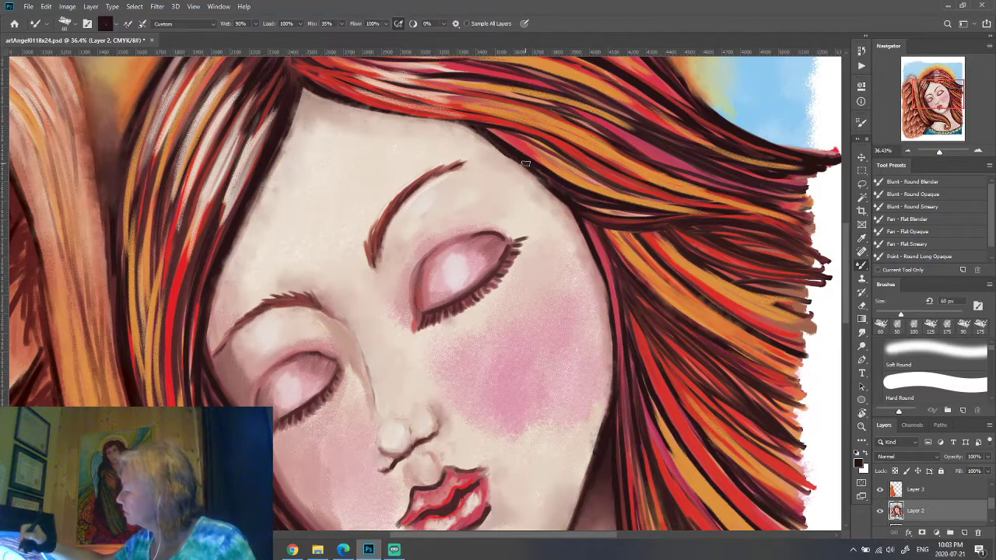
left_click_drag(607, 302, 611, 382)
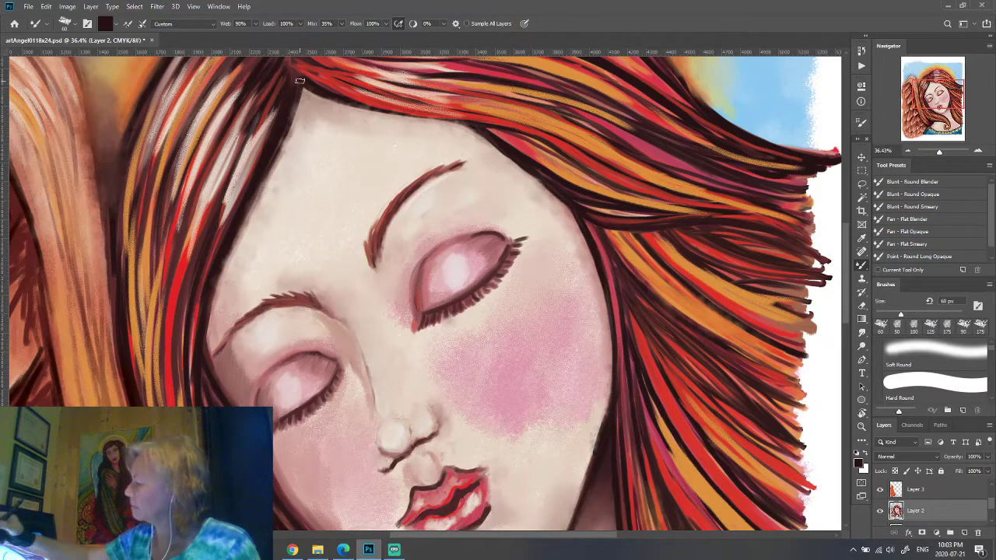
mouse_move(336, 101)
left_mouse_down()
mouse_move(428, 121)
mouse_move(638, 198)
mouse_move(700, 207)
left_mouse_up()
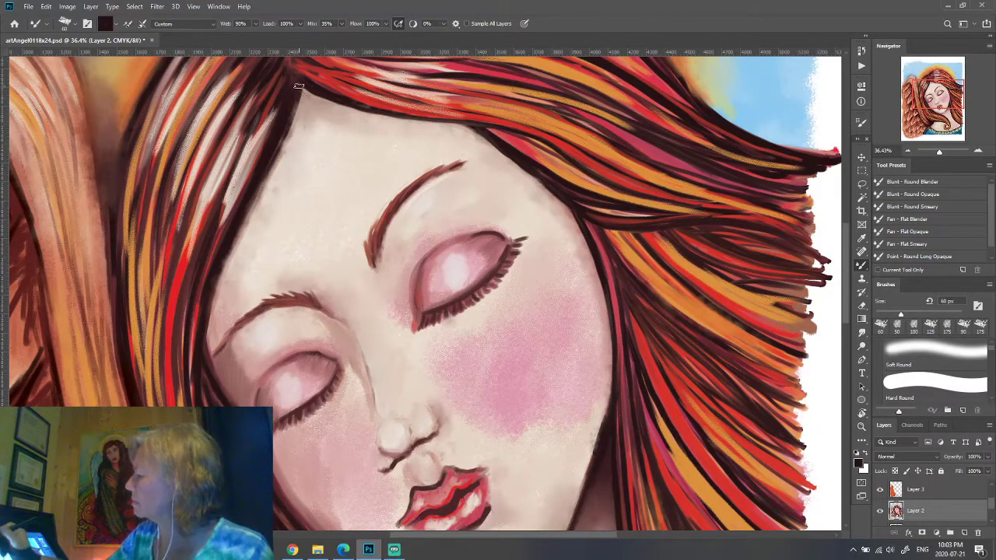
Zoom in on the hair and darken the outline along its top and right sides.
key("ctrl+0")
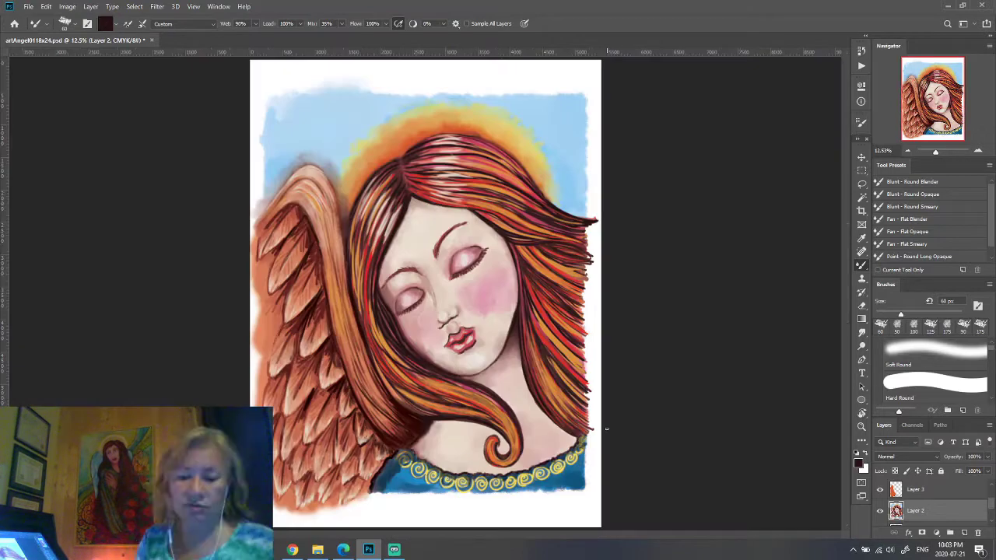
left_click_drag(519, 508, 226, 341)
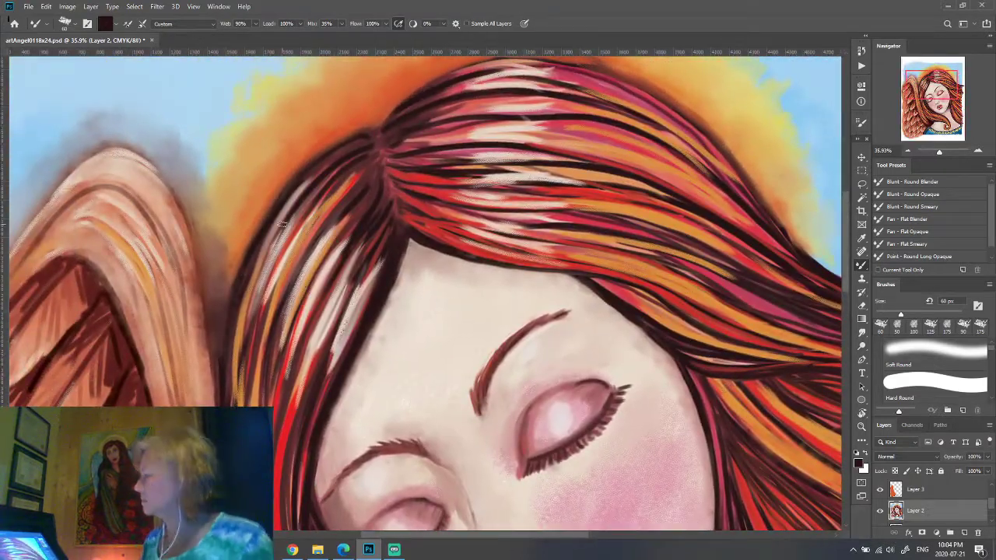
left_click_drag(469, 280, 477, 349)
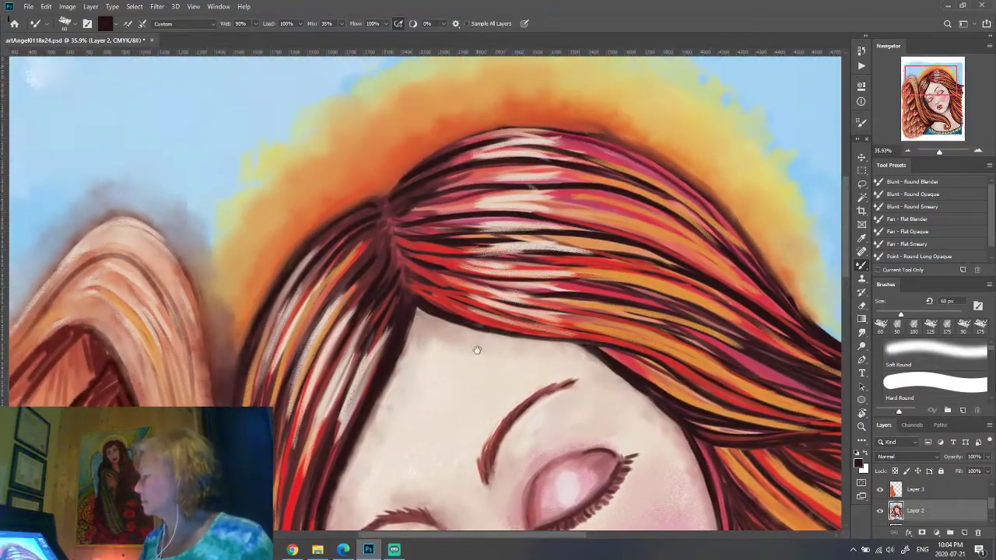
mouse_move(522, 127)
left_mouse_down()
mouse_move(545, 129)
mouse_move(767, 271)
mouse_move(801, 311)
left_mouse_up()
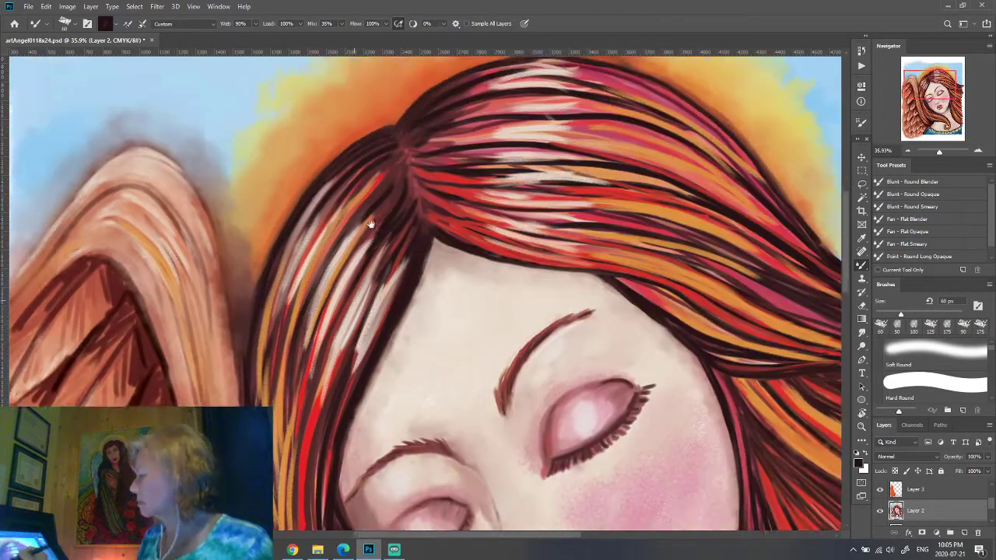
Pan across the left, lower and right sides of the hair to review the new outline.
left_click_drag(254, 323, 277, 221)
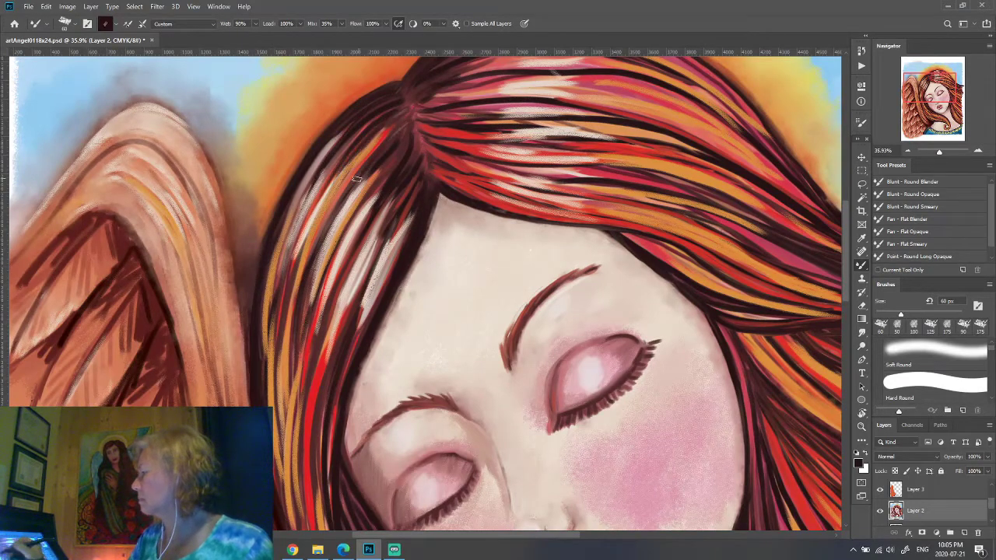
left_click_drag(355, 307, 298, 337)
left_click_drag(724, 276, 598, 229)
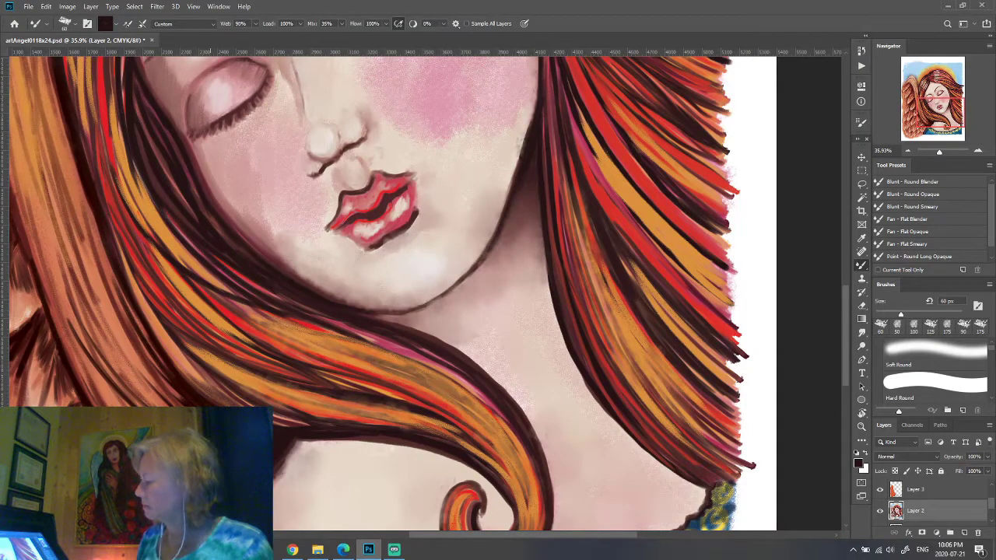
scroll(674, 347, "down", 5)
scroll(674, 346, "up", 2)
scroll(674, 346, "up", 2)
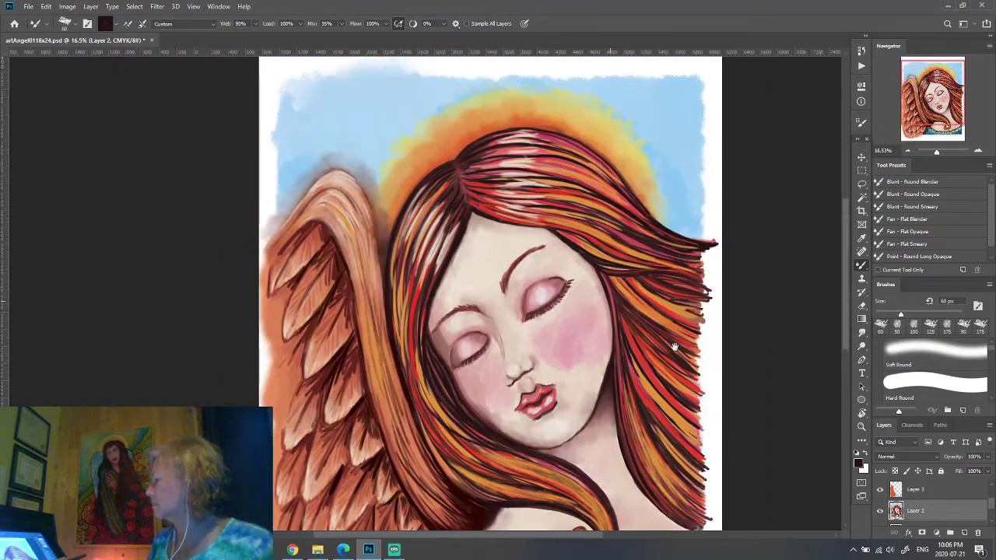
scroll(674, 346, "down", 2)
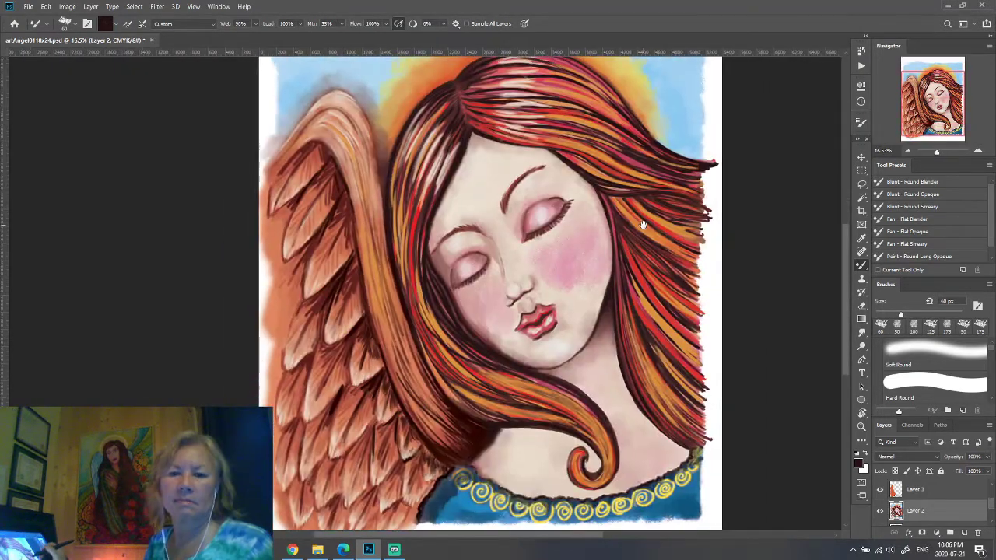
scroll(651, 322, "up", 3)
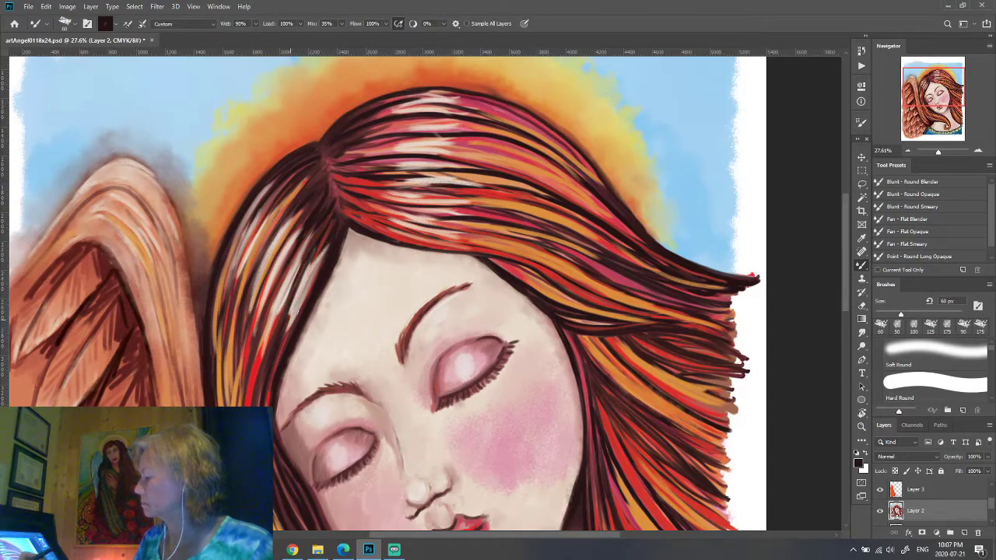
scroll(468, 440, "down", 3)
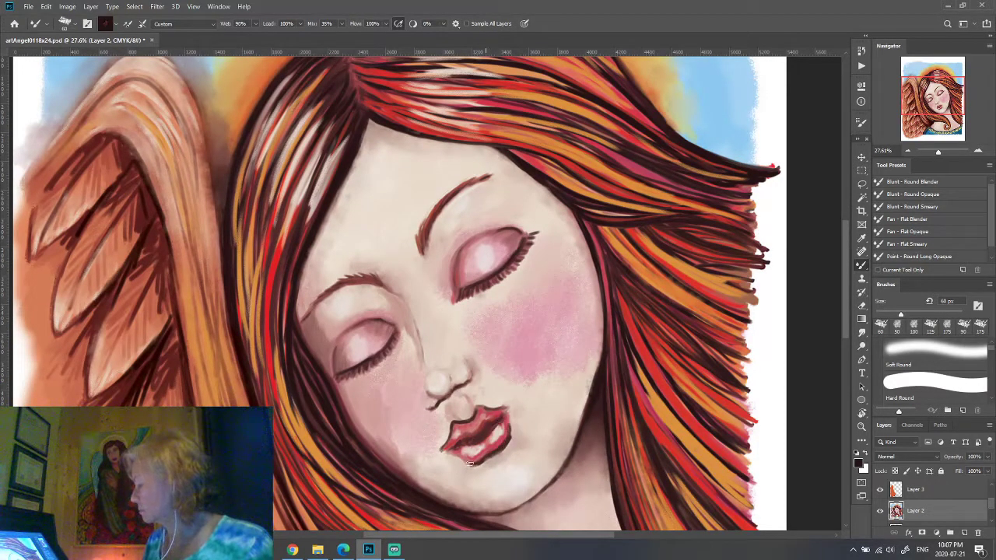
scroll(230, 276, "up", 5)
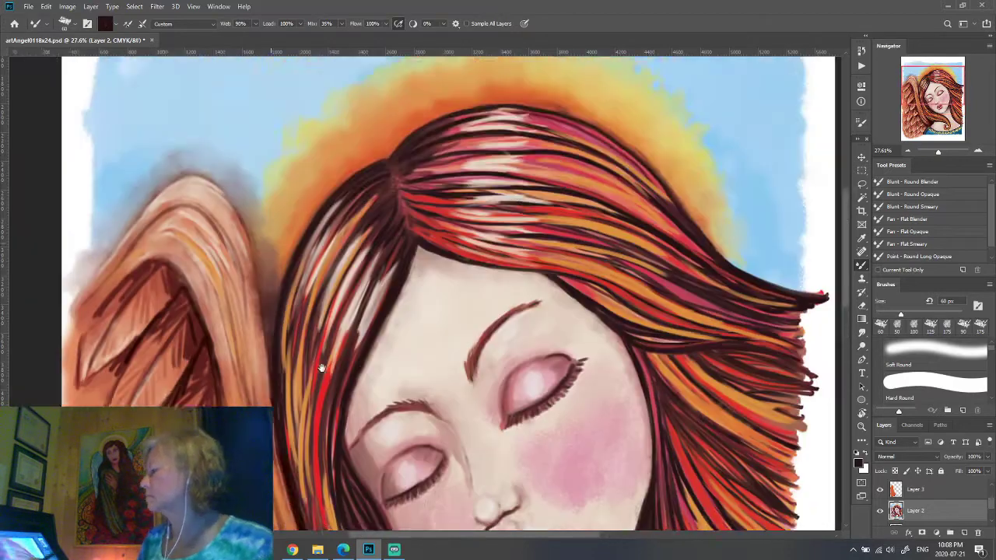
Sample a sky blue and paint blue-grey clouds in the top-left and top-right sky.
key("i")
left_click(147, 178)
key("Return")
key("b")
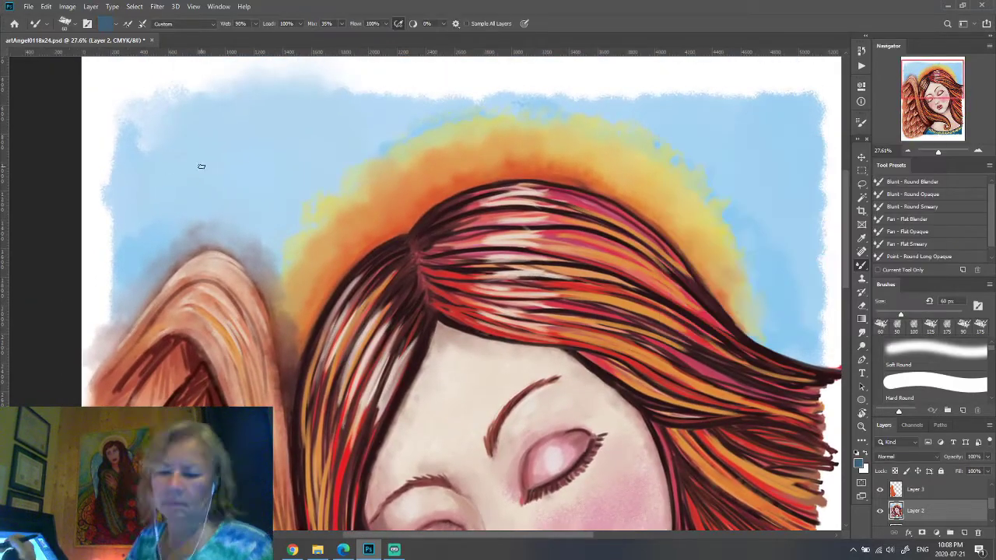
mouse_move(204, 166)
left_mouse_down()
mouse_move(277, 151)
mouse_move(117, 190)
left_mouse_up()
mouse_move(685, 102)
left_mouse_down()
mouse_move(734, 122)
mouse_move(778, 123)
left_mouse_up()
Smudge the cloud edges and blend where the orange halo meets the blue sky.
left_click(862, 333)
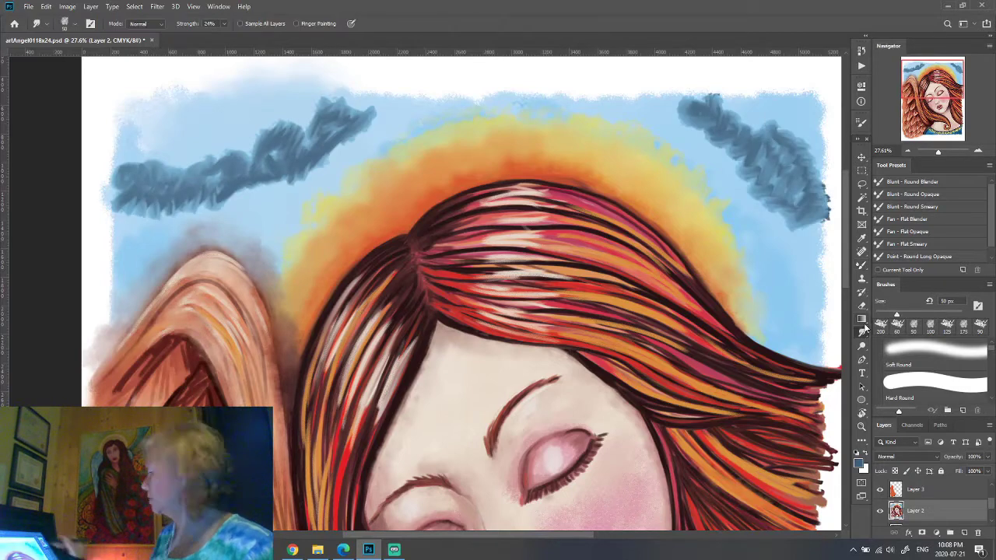
mouse_move(116, 179)
left_mouse_down()
mouse_move(173, 199)
mouse_move(249, 148)
mouse_move(280, 155)
mouse_move(305, 180)
mouse_move(365, 109)
mouse_move(351, 156)
left_mouse_up()
left_click_drag(724, 116, 685, 124)
mouse_move(700, 85)
left_mouse_down()
mouse_move(825, 202)
mouse_move(786, 229)
left_mouse_up()
mouse_move(195, 218)
left_mouse_down()
mouse_move(234, 226)
mouse_move(117, 234)
mouse_move(264, 222)
mouse_move(124, 240)
mouse_move(265, 233)
mouse_move(264, 192)
left_mouse_up()
left_click_drag(604, 116, 572, 94)
left_click_drag(327, 183, 311, 209)
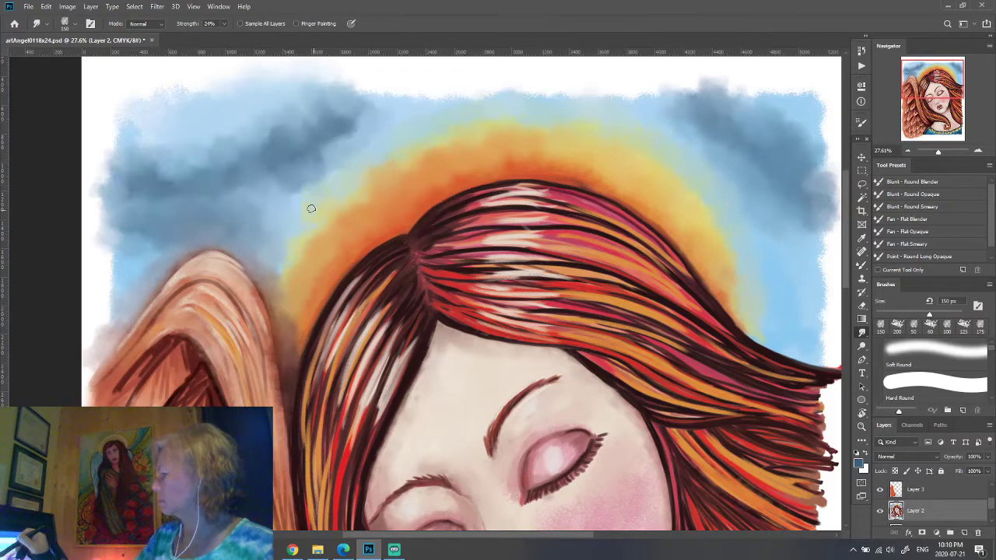
Add white wisps across the upper and right sky, smudge them into the blue, and save.
key("b")
mouse_move(261, 241)
left_mouse_down()
mouse_move(461, 105)
mouse_move(545, 91)
left_mouse_up()
mouse_move(673, 139)
left_mouse_down()
mouse_move(723, 174)
mouse_move(817, 296)
left_mouse_up()
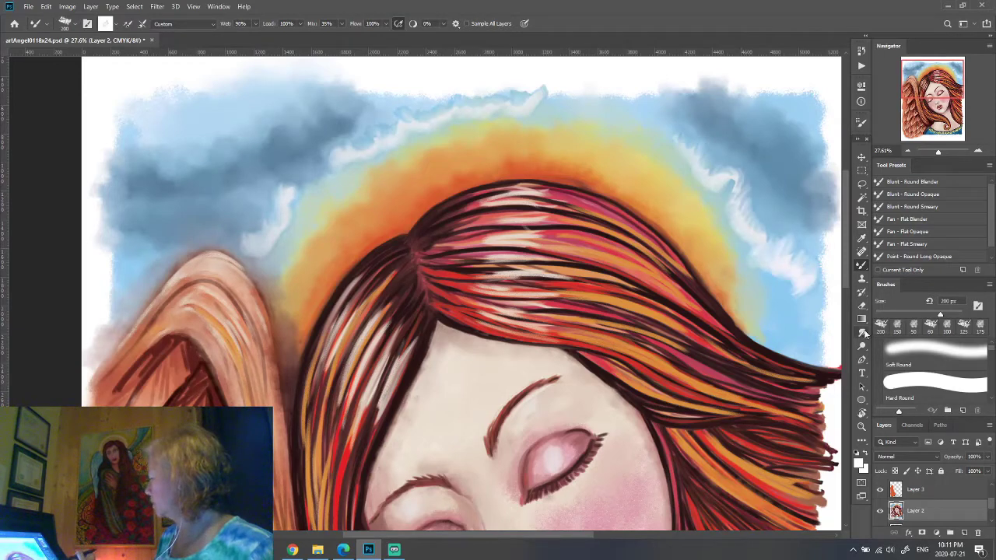
key("r")
mouse_move(228, 240)
left_mouse_down()
mouse_move(342, 152)
mouse_move(463, 97)
mouse_move(546, 87)
left_mouse_up()
mouse_move(675, 139)
left_mouse_down()
mouse_move(728, 181)
mouse_move(743, 230)
mouse_move(817, 296)
mouse_move(755, 257)
left_mouse_up()
key("ctrl+s")
key("ctrl+0")
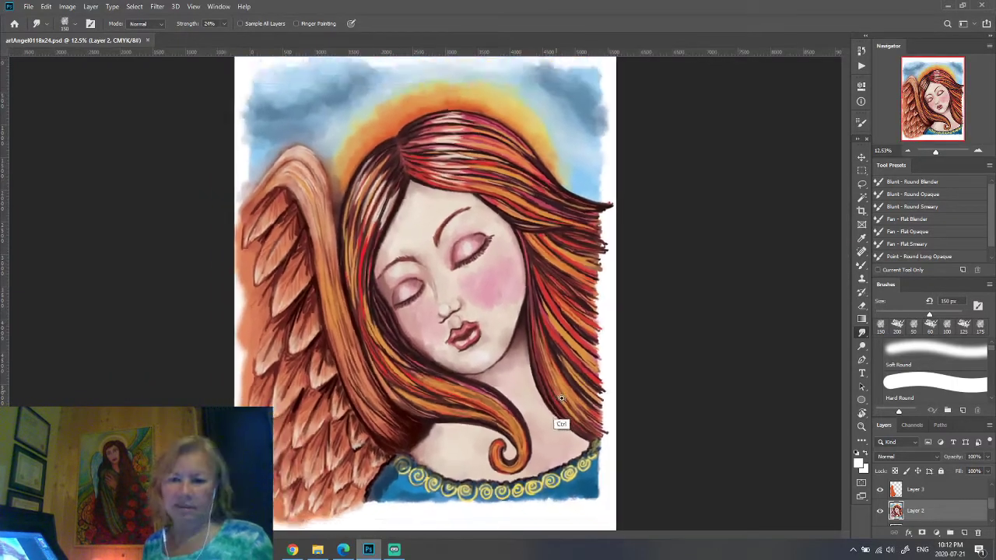
left_click_drag(565, 414, 568, 401)
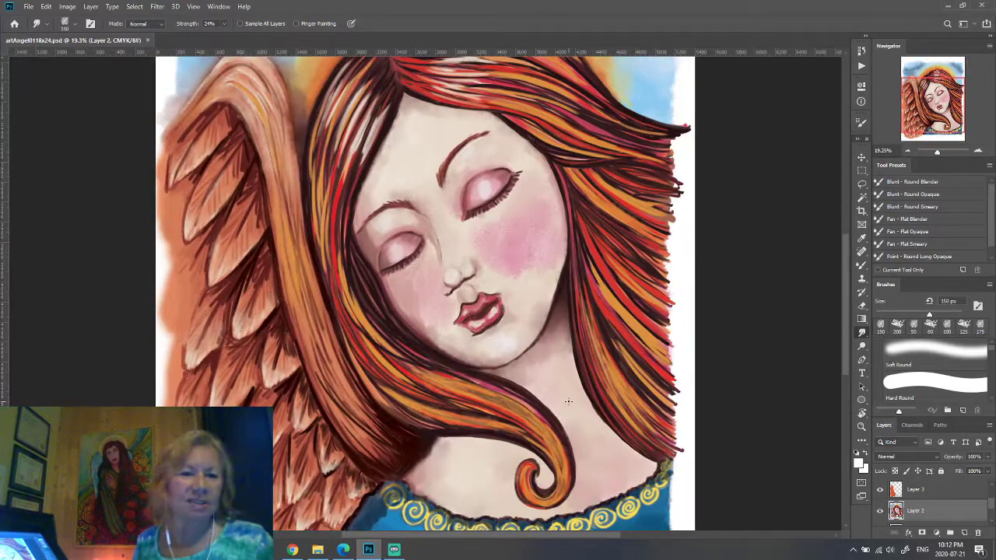
left_click_drag(568, 402, 658, 374)
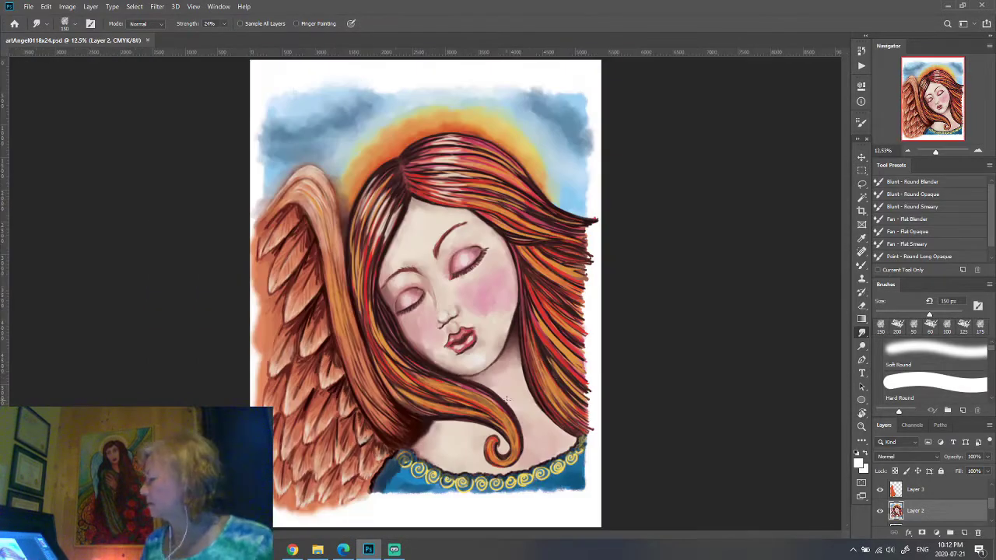